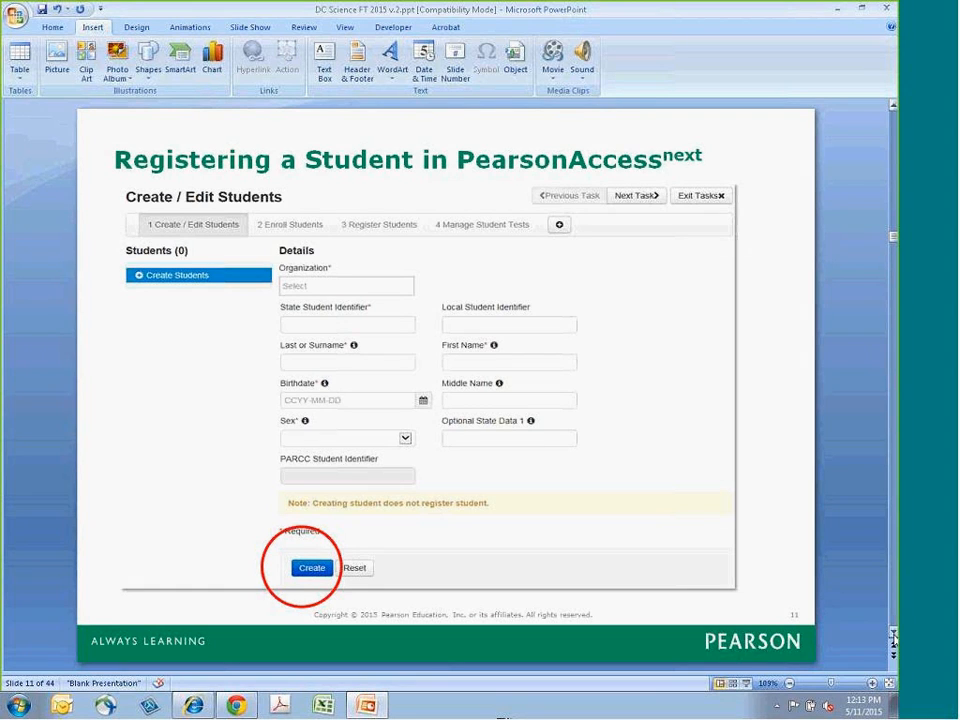
- Page through the slides that walk through registering a student in PearsonAccess next
left_click(893, 637)
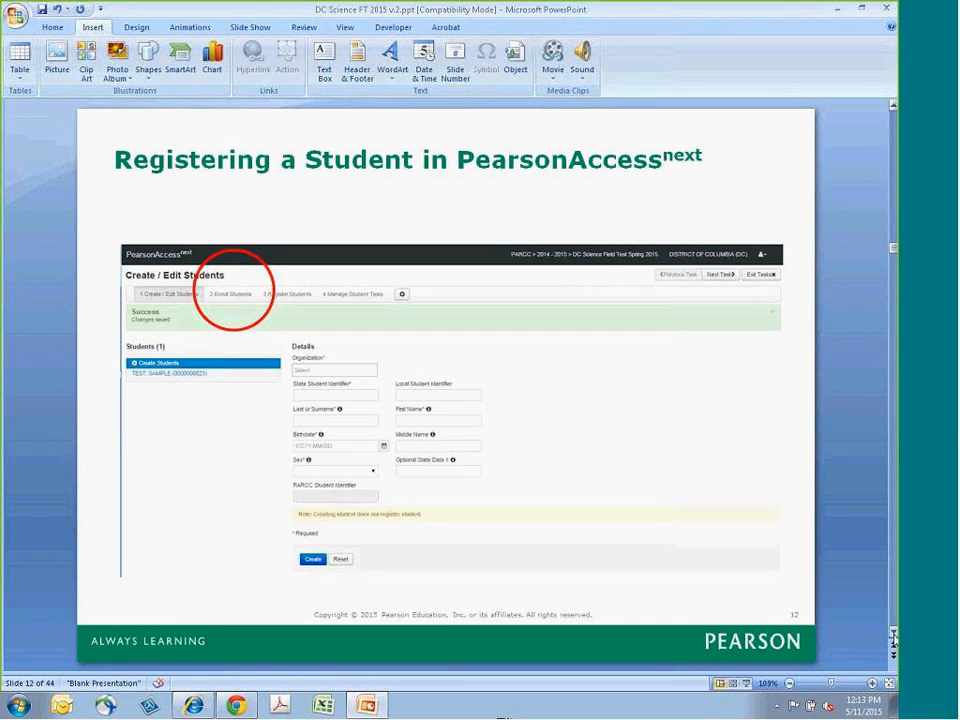
left_click(893, 637)
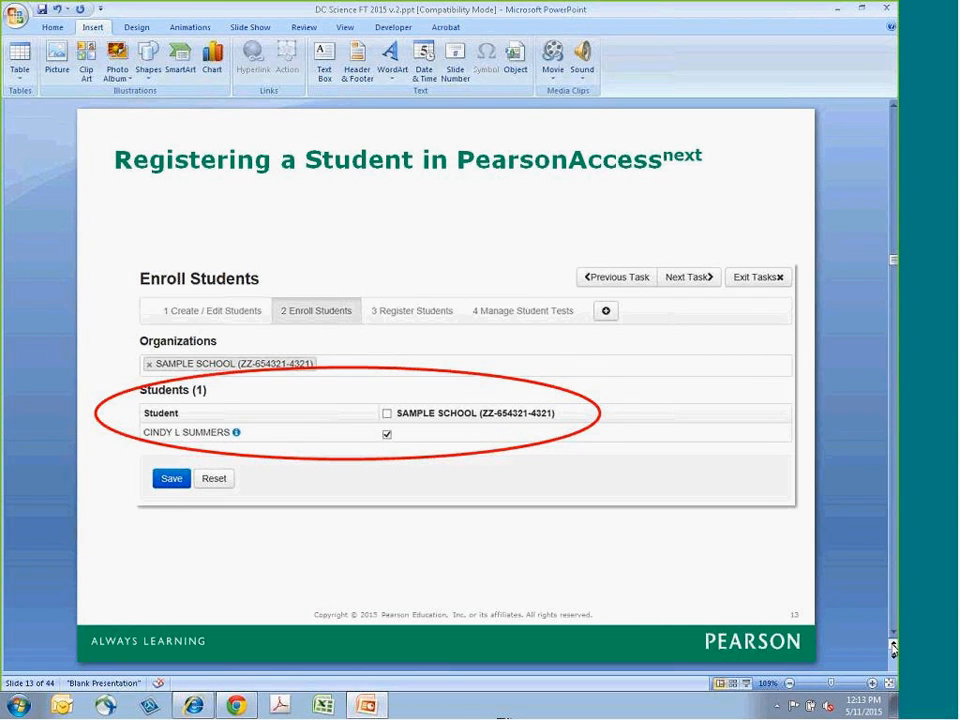
left_click(893, 645)
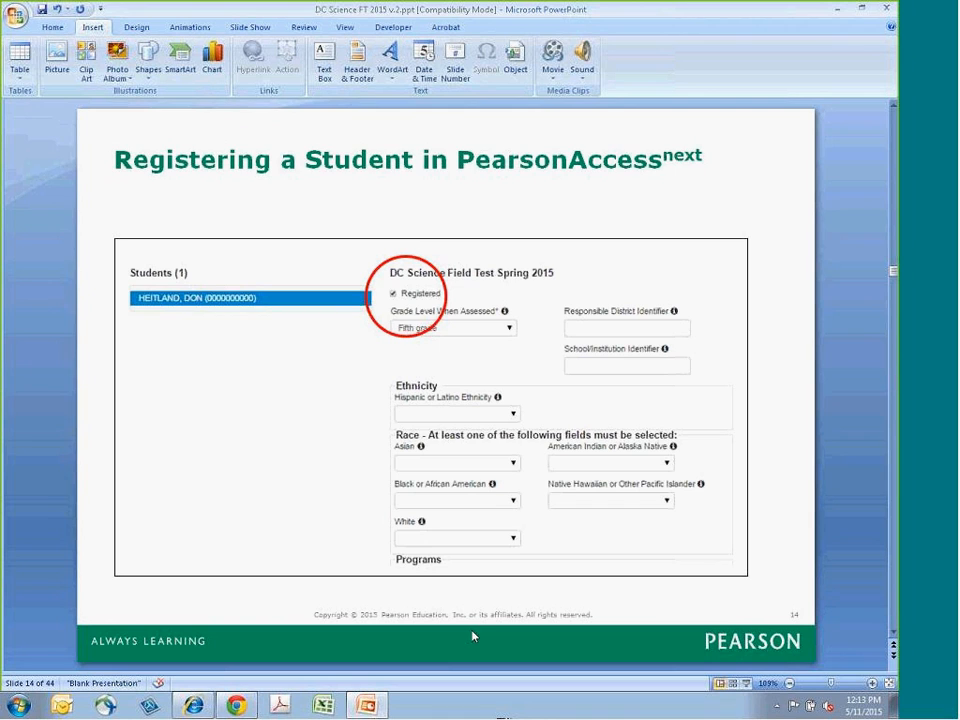
left_click(893, 636)
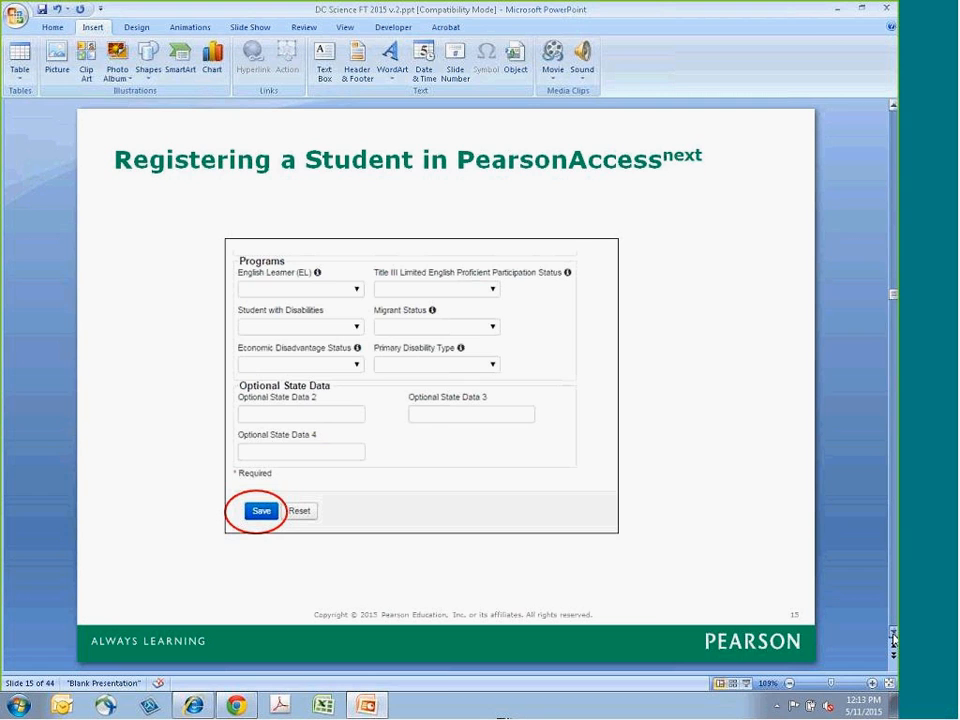
left_click(893, 638)
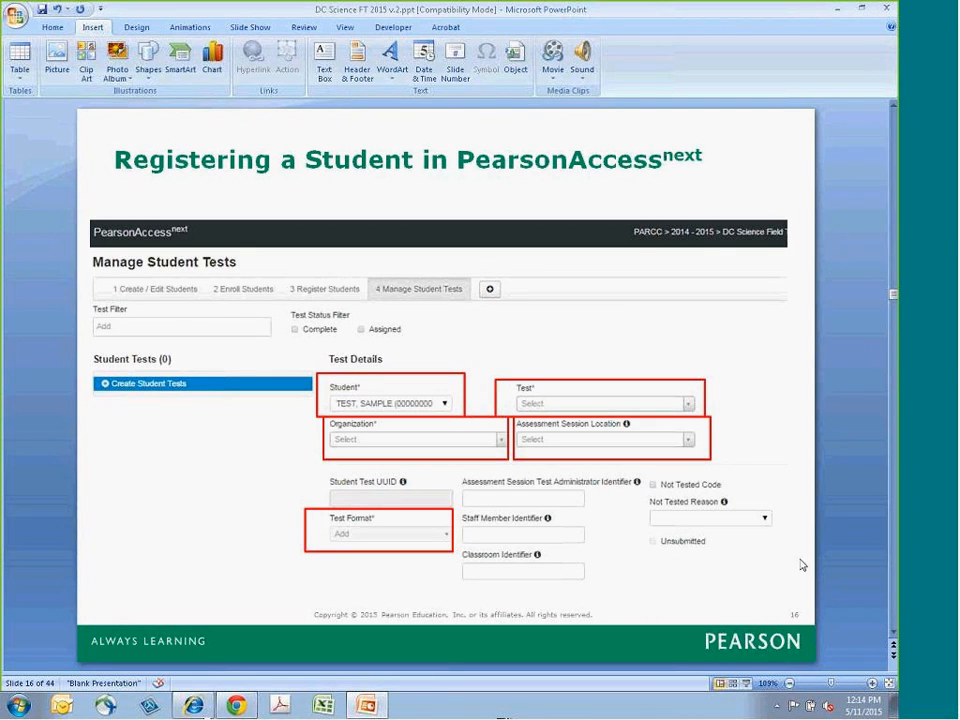
left_click(893, 635)
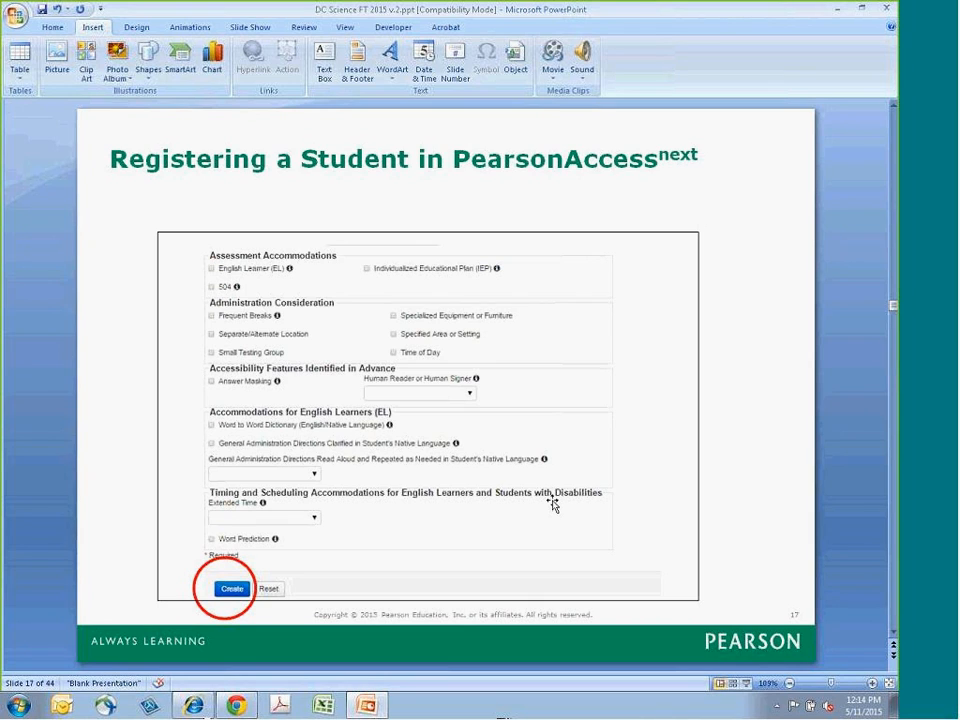
left_click(236, 706)
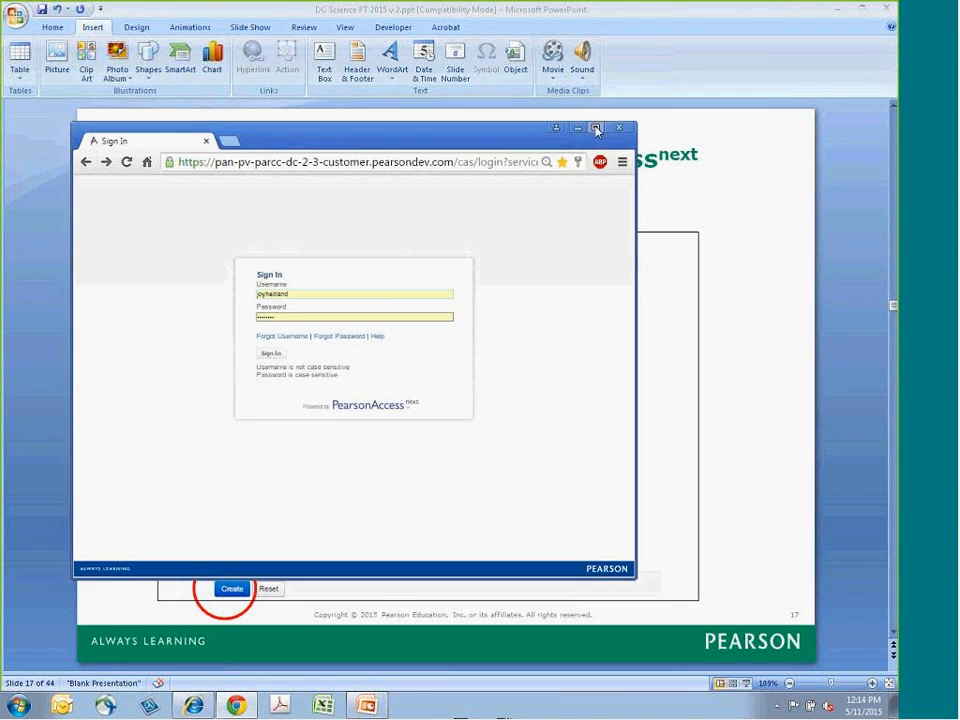
left_click(596, 129)
left_click(368, 221)
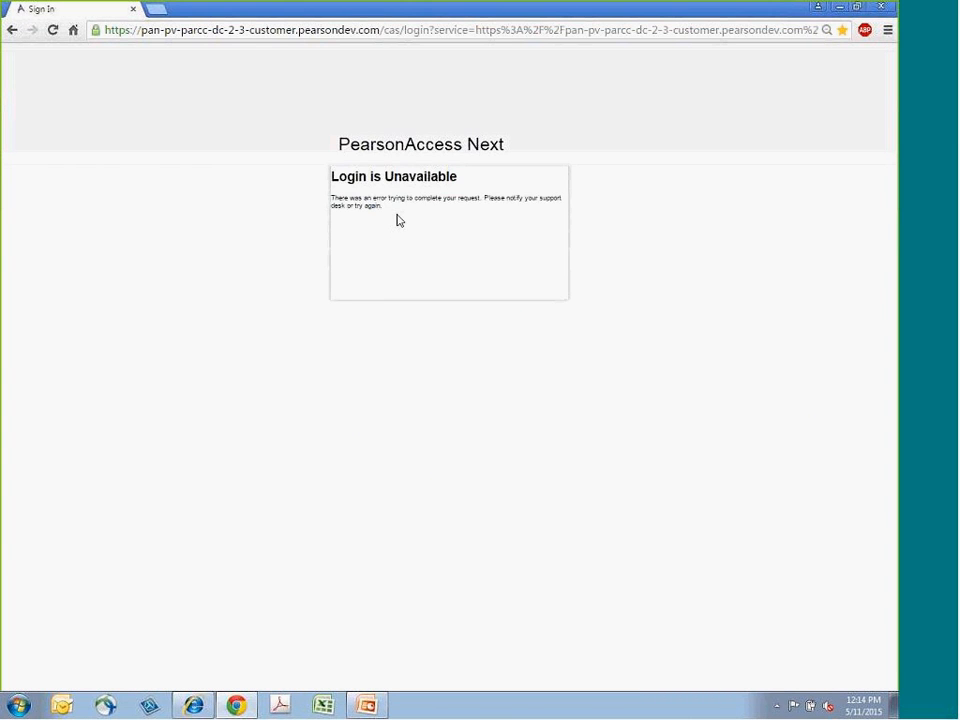
left_click(879, 8)
left_click(418, 585, "ctrl")
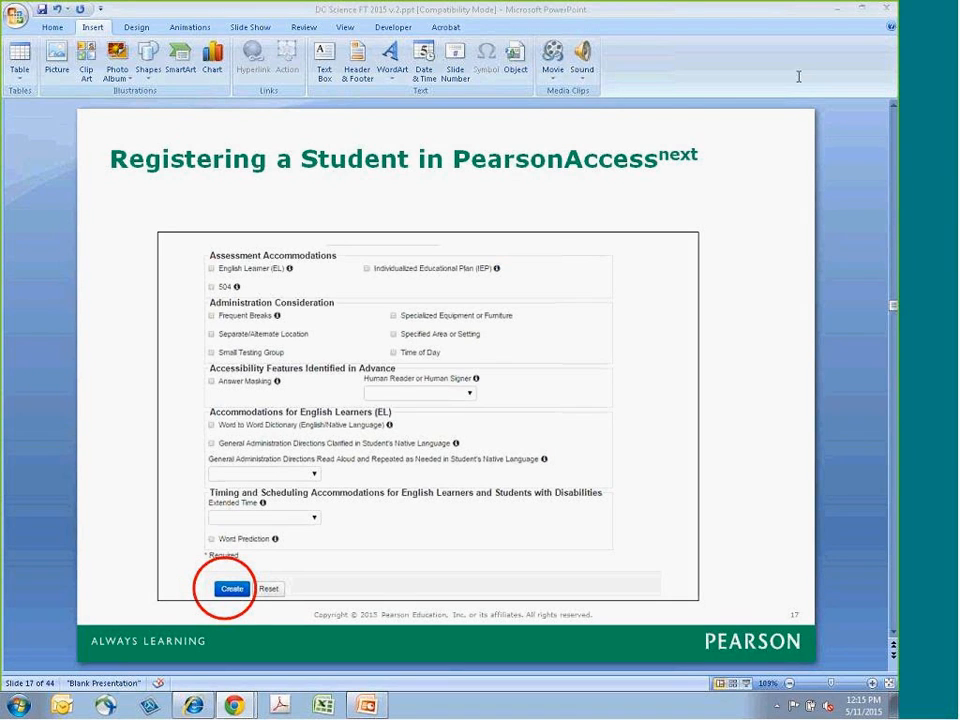
- Switch to the PearsonAccess next browser window and open the Students page under Setup
key("alt+Tab")
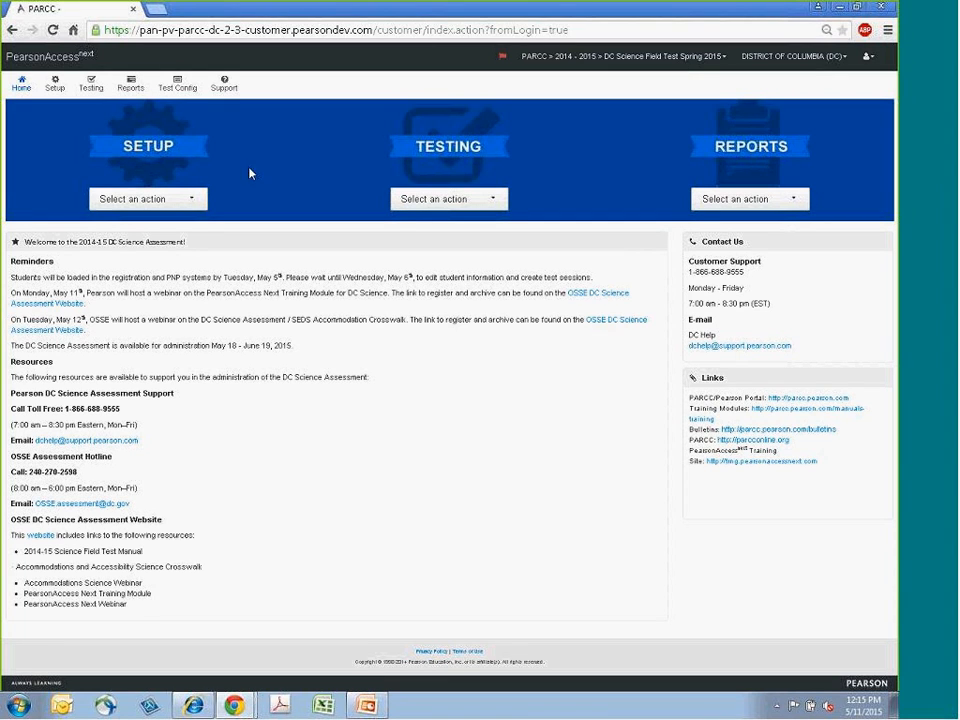
left_click(57, 86)
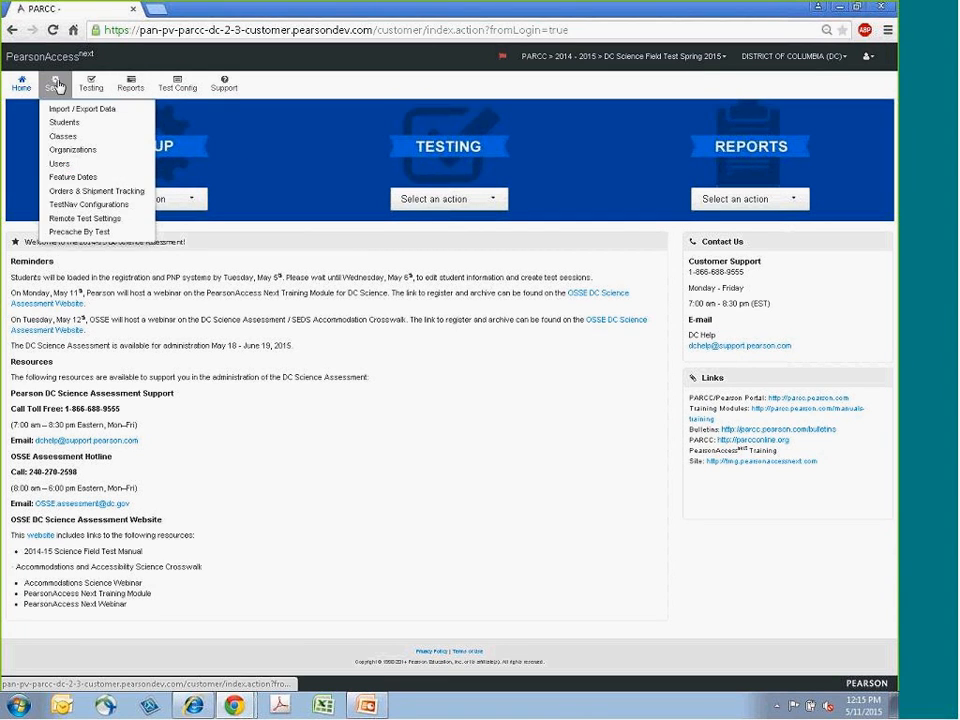
left_click(65, 123)
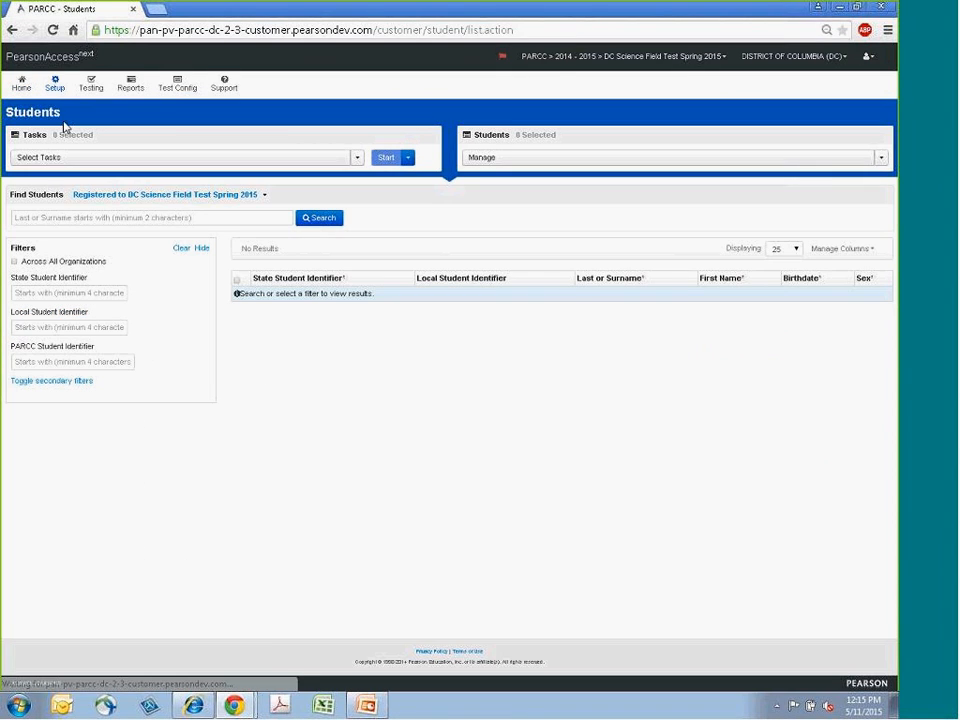
- Select the Create / Edit Students, Enroll Students and Register Students tasks and start them
left_click(356, 158)
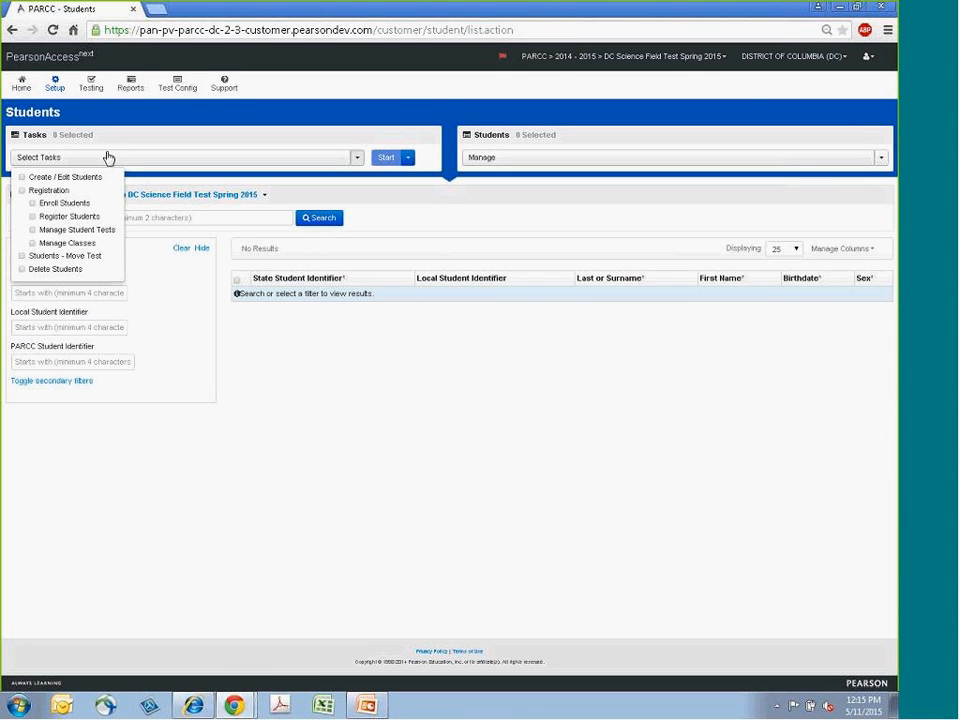
left_click(56, 178)
left_click(58, 204)
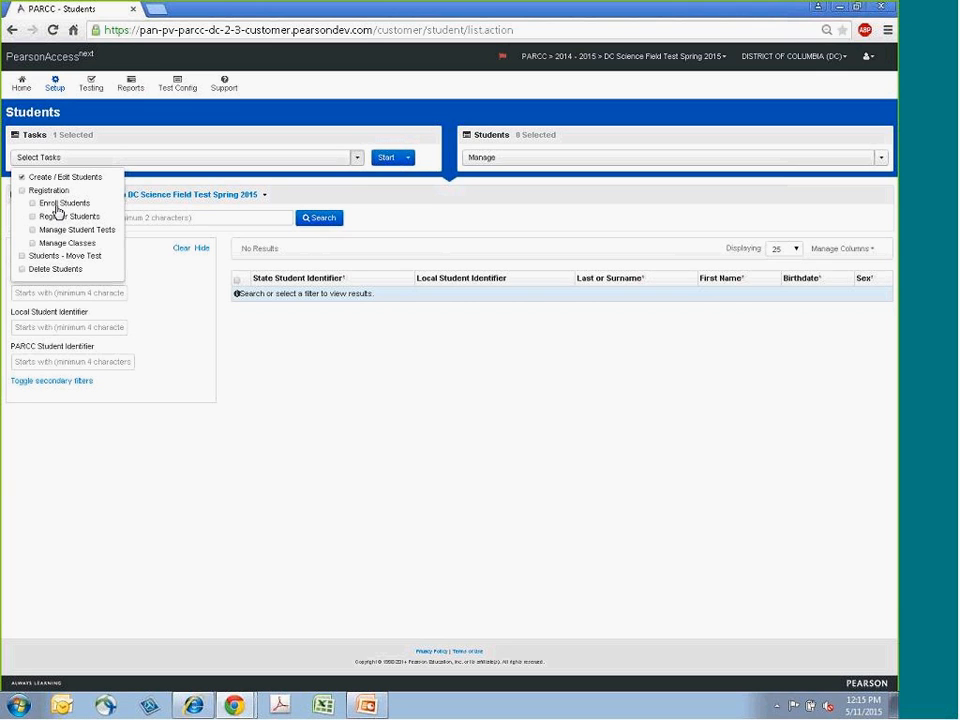
left_click(60, 216)
left_click(389, 159)
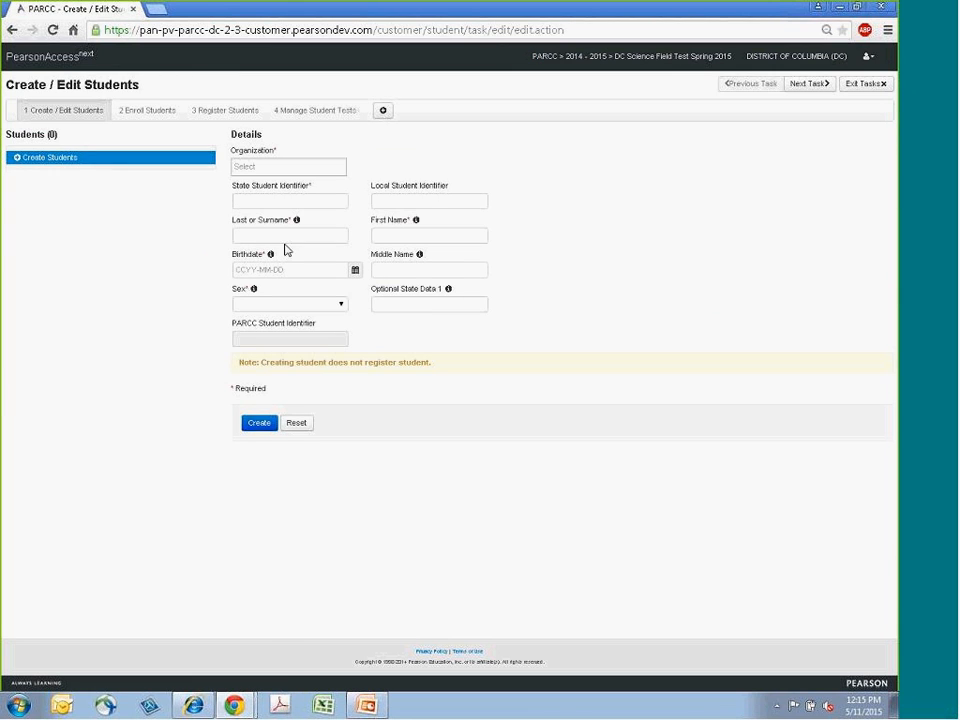
- Set the organization to ANDI TEST SCHOOL (DC-6543-1235) and enter the new student's state student identifier
left_click(258, 168)
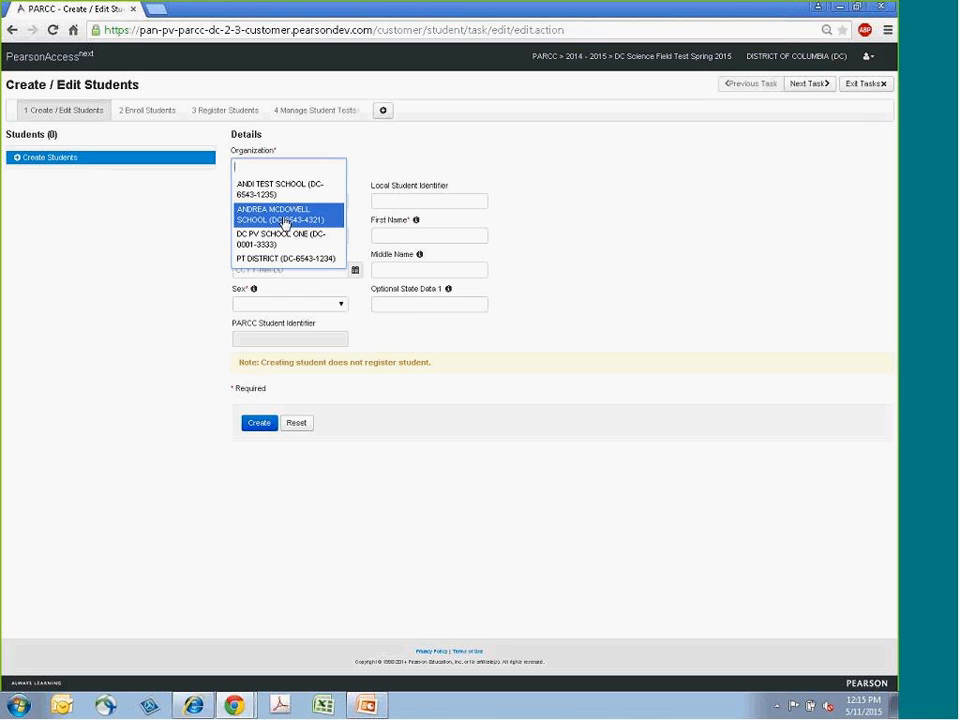
left_click(278, 190)
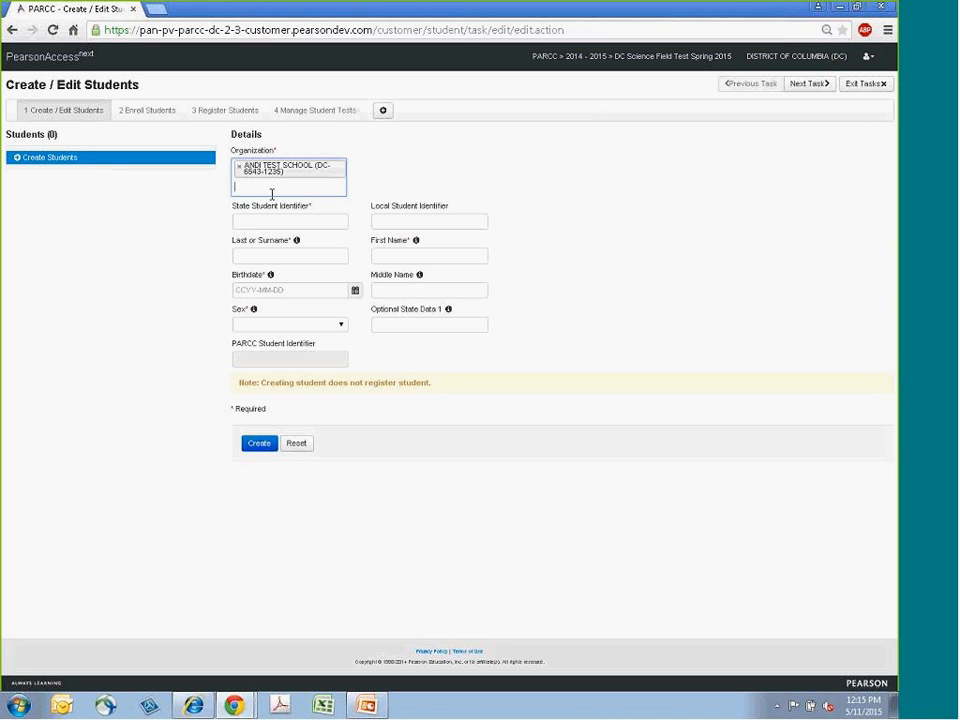
left_click(251, 221)
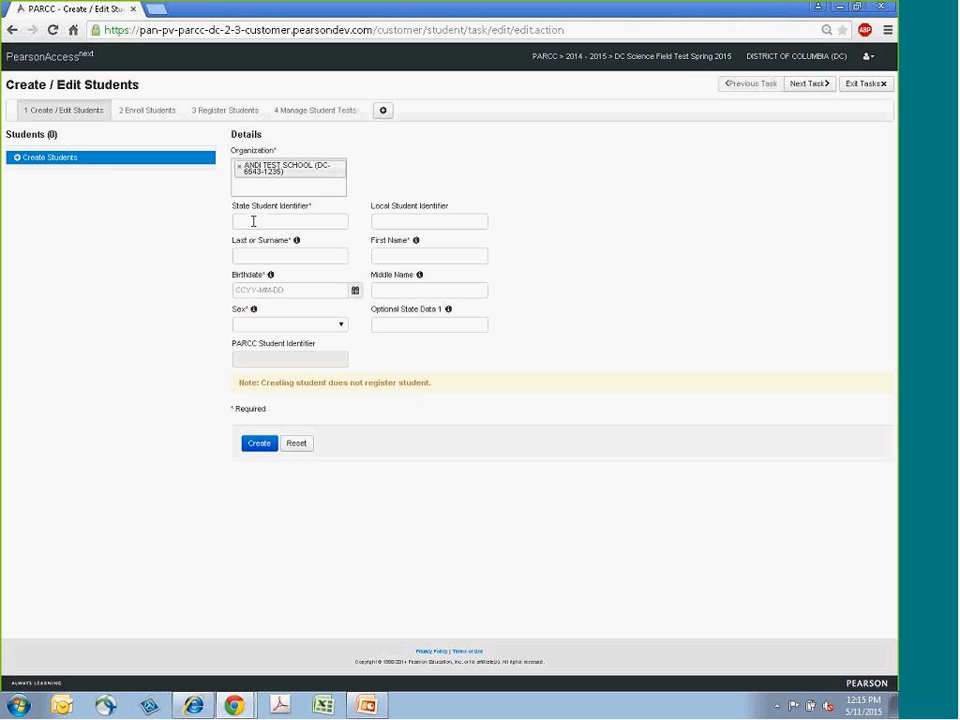
left_click(265, 215)
type("6565656565")
- Enter LAST as the student's surname and FIRST as the first name
left_click(279, 258)
type("LAST")
key("Tab")
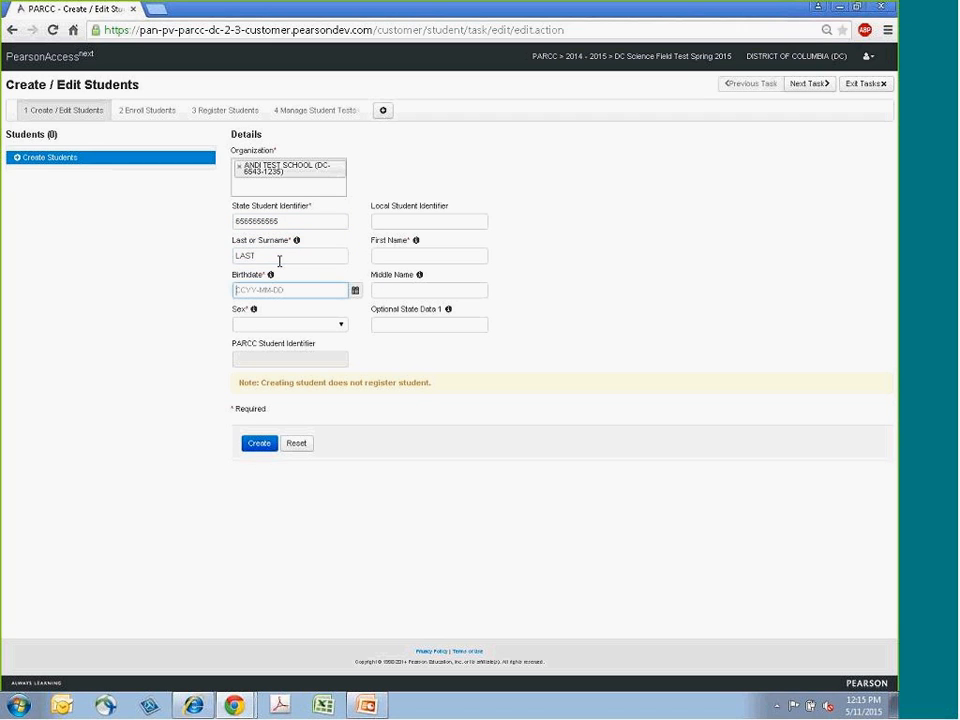
left_click(452, 255)
type("FIRST")
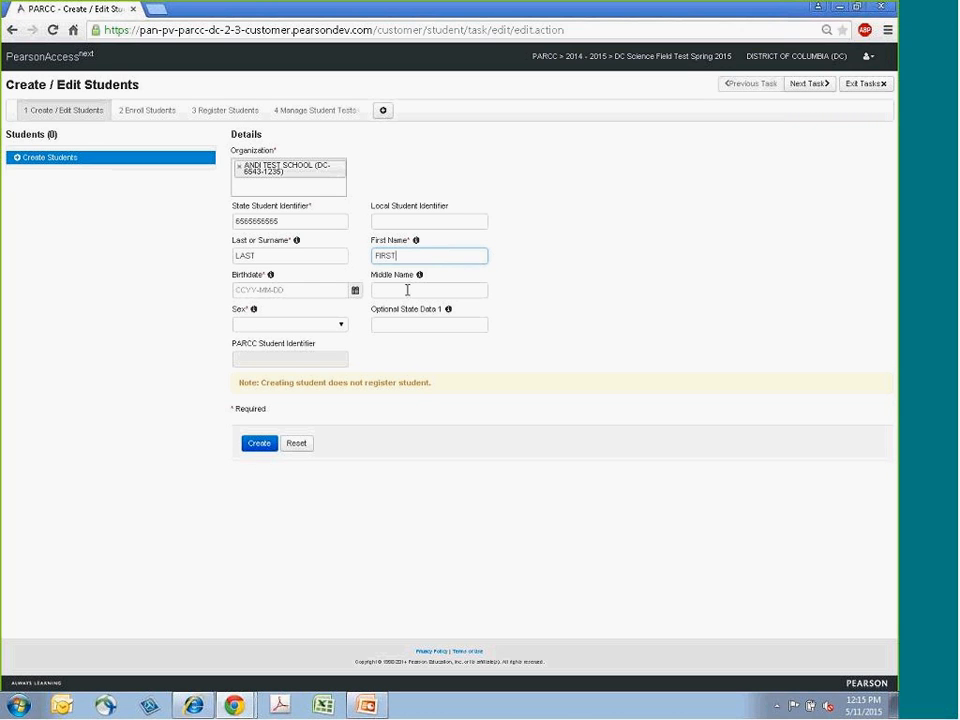
- Fill in the student's birthdate by picking a day from the calendar and correcting the year
left_click(355, 292)
left_click(377, 368)
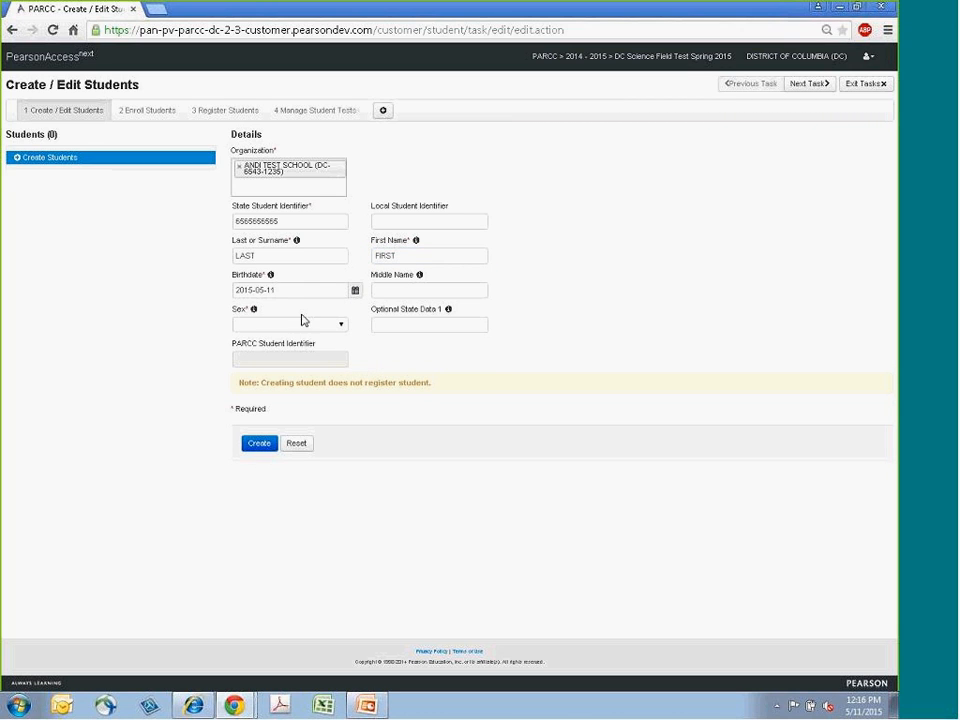
left_click_drag(240, 293, 223, 279)
type("1998")
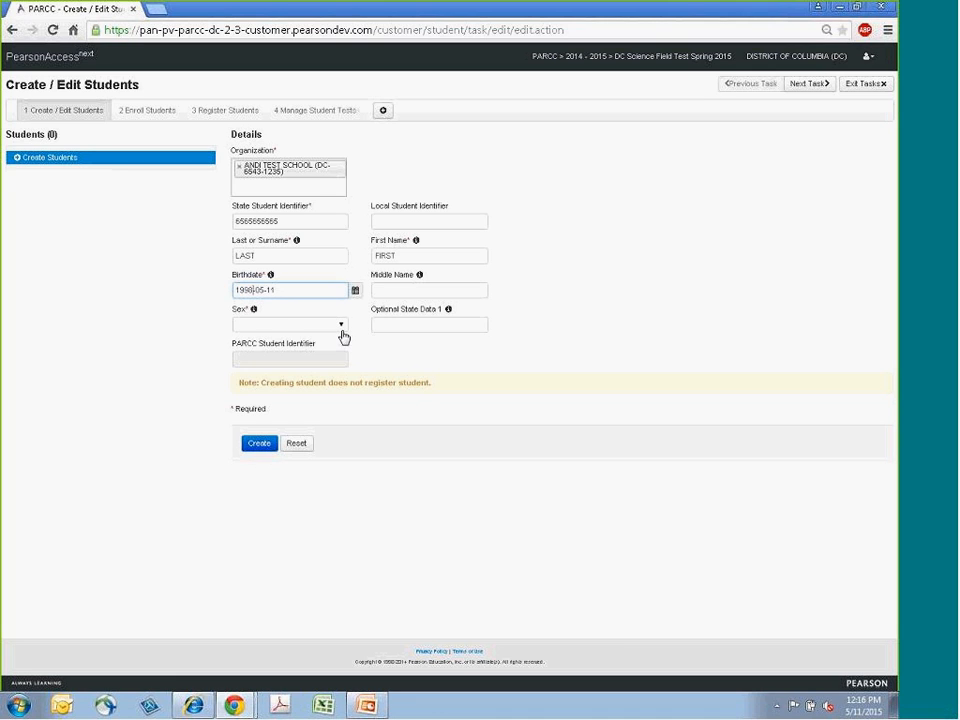
- Set the student's sex to Male and create the student record
left_click(338, 327)
left_click(293, 350)
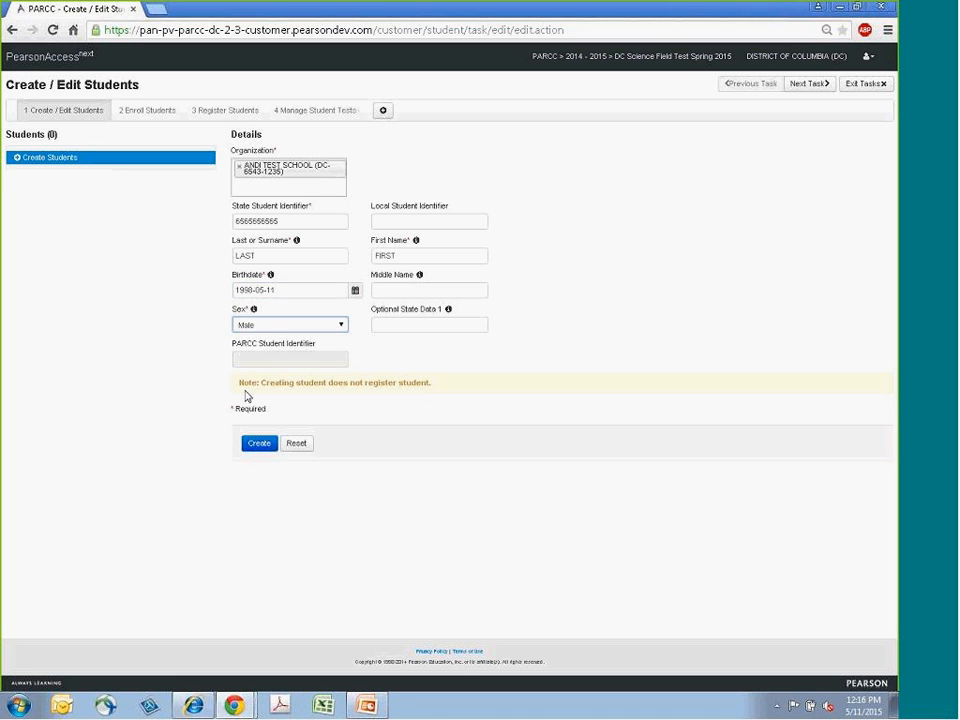
left_click(262, 452)
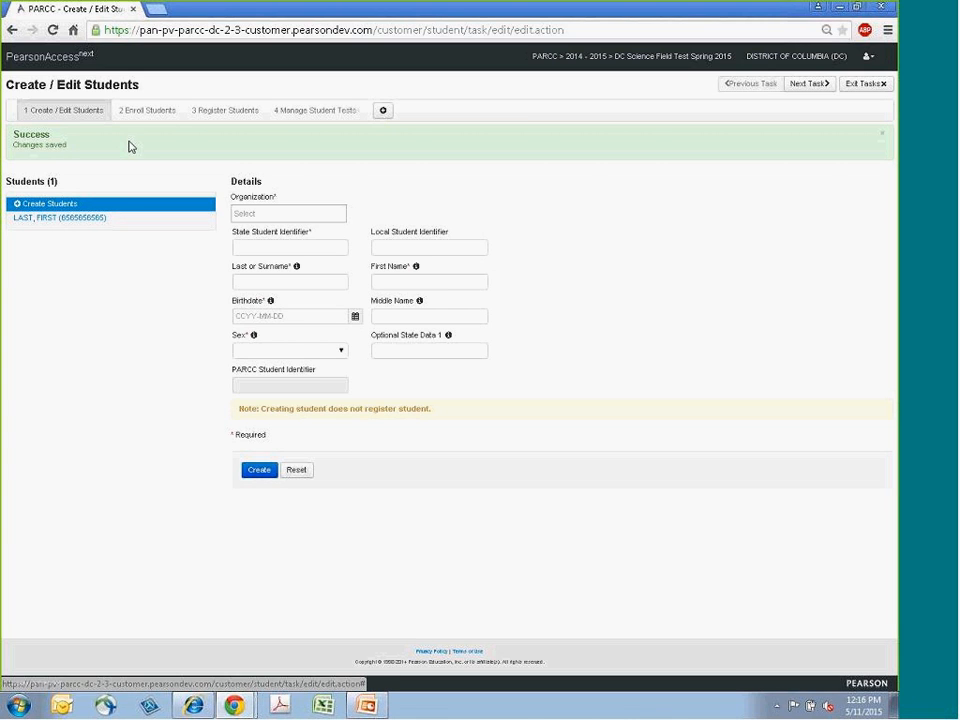
- Start a second student in ANDI TEST SCHOOL (DC-6543-1235) and enter its state student identifier
left_click(256, 212)
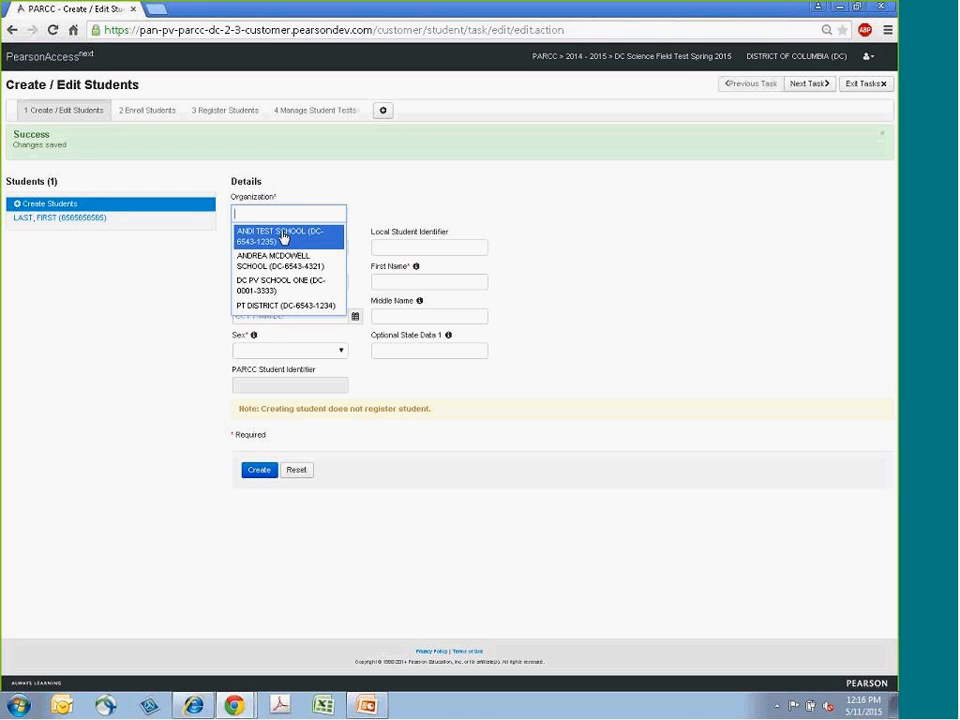
left_click(255, 237)
left_click(297, 266)
type("4545454545")
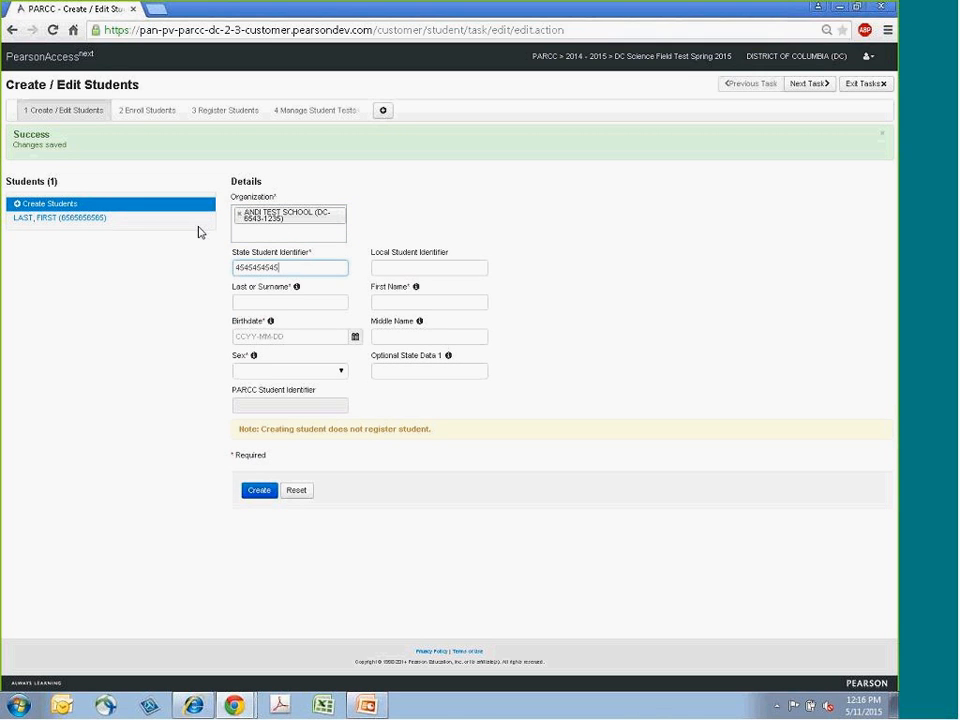
- Enter TEST 2 as the second student's surname
left_click(245, 302)
type("TEST 2")
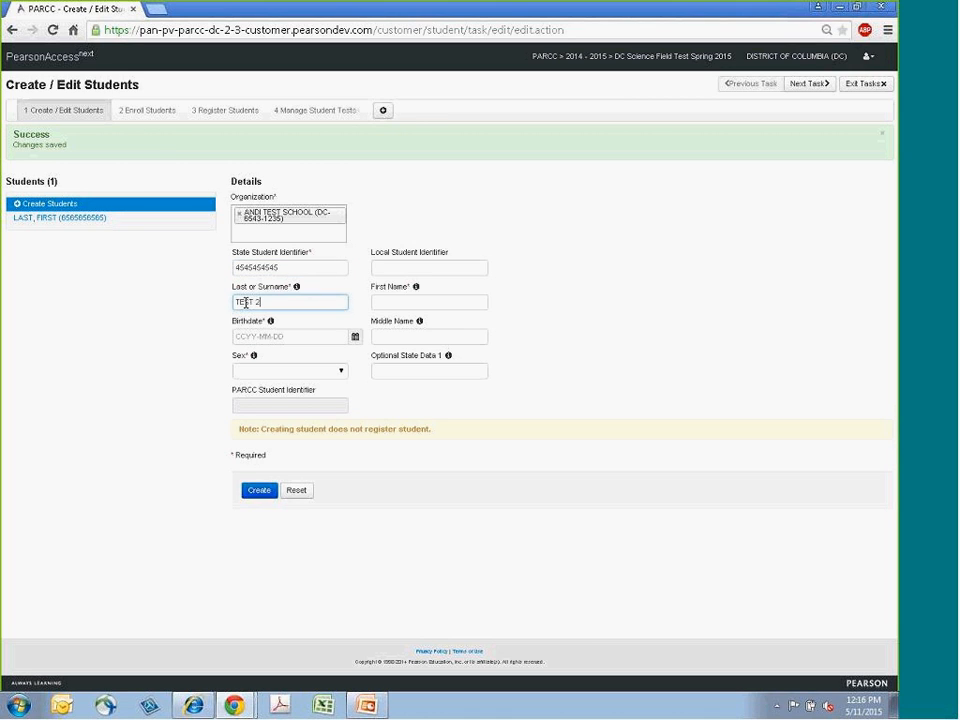
key("Tab")
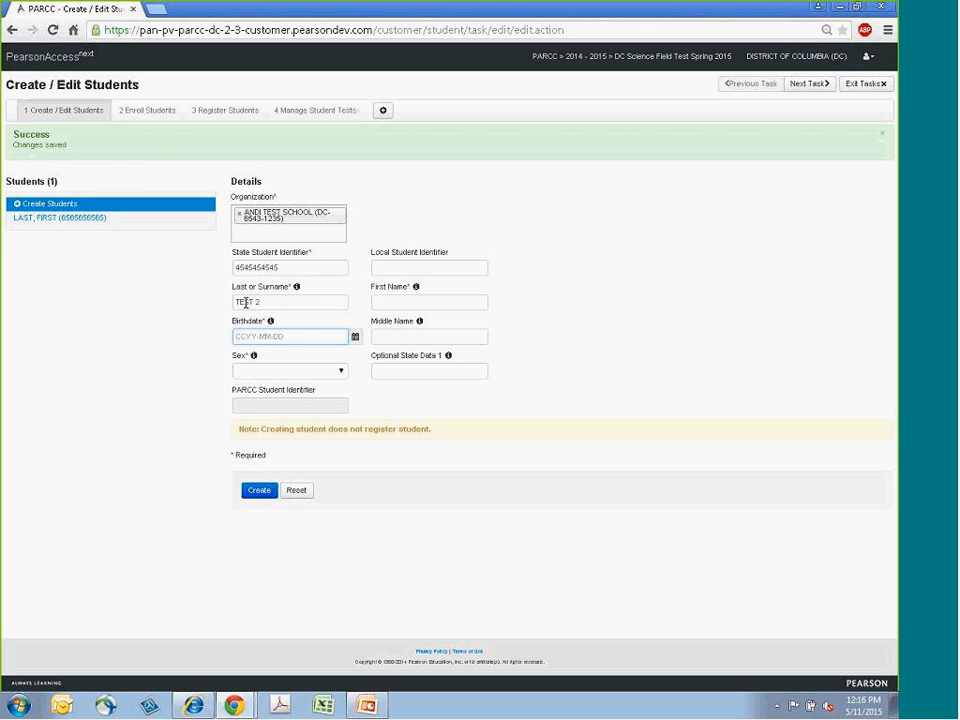
- Fill in the second student's birthdate from the calendar and correct the year
left_click(356, 338)
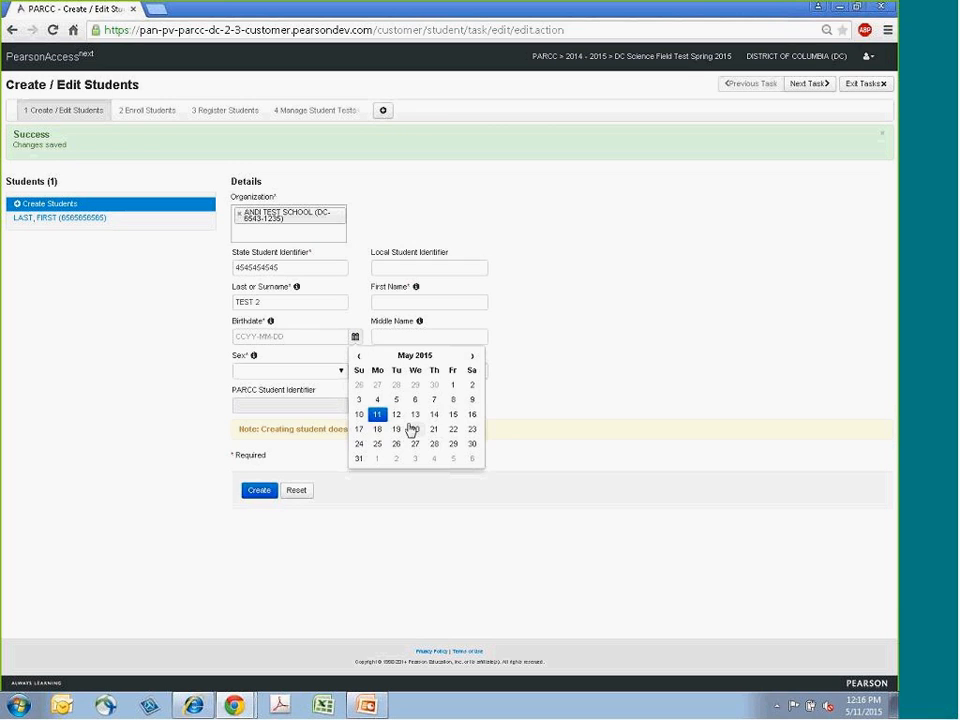
left_click(377, 415)
double_click(253, 337)
type("1998-05-11")
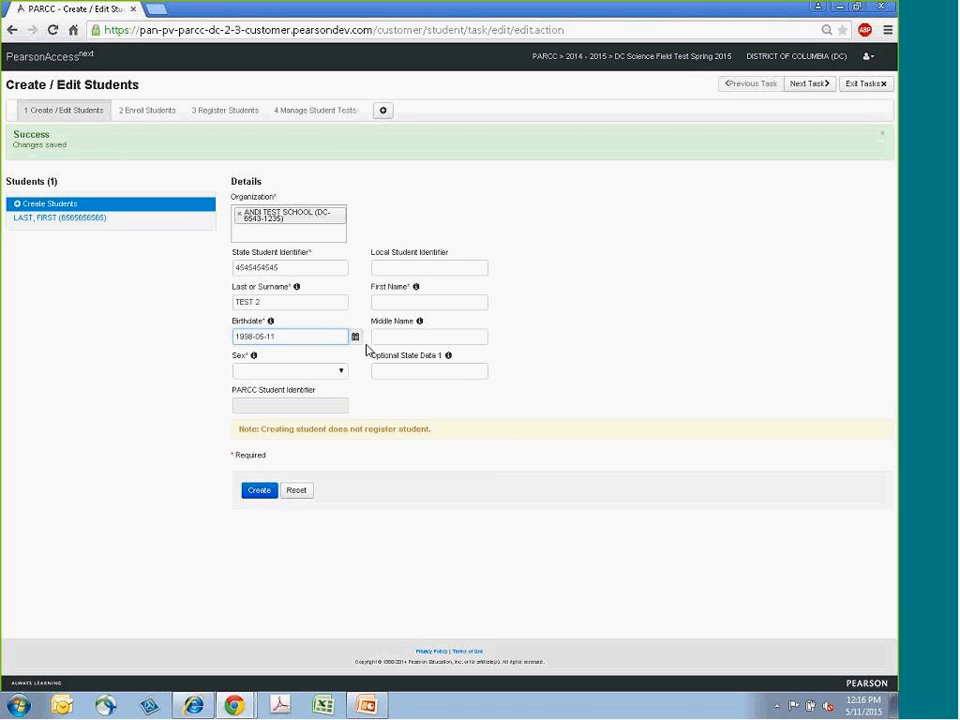
- Enter SAMPLE as the second student's first name using the autocomplete suggestion
left_click(394, 300)
type("SA")
key("Down")
key("Return")
- Set the second student's sex to Male and create the record
left_click(305, 372)
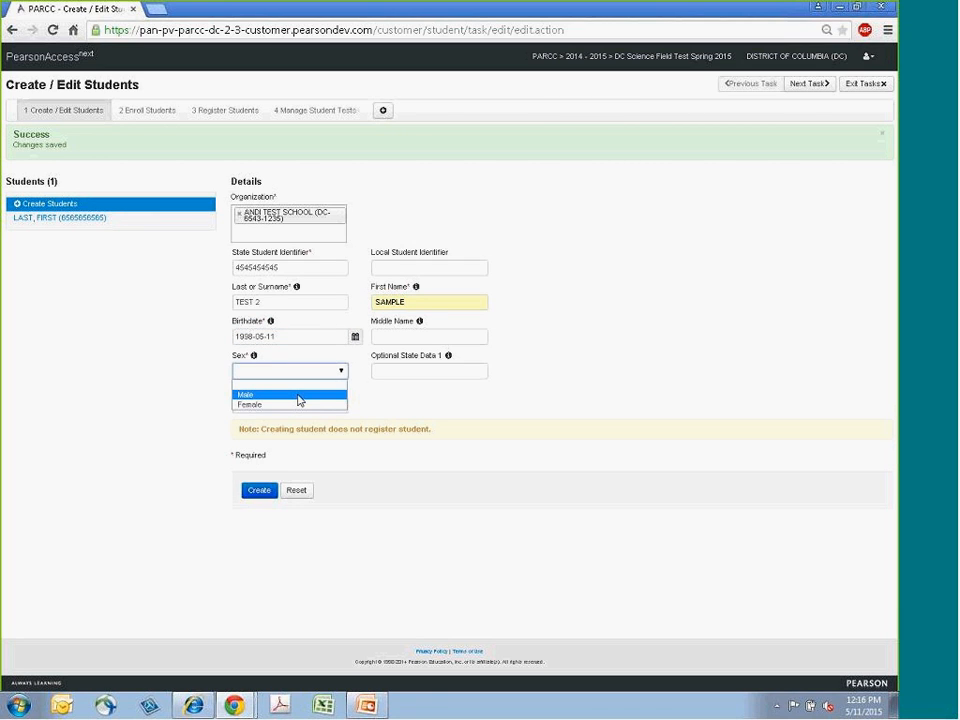
left_click(298, 396)
left_click(260, 491)
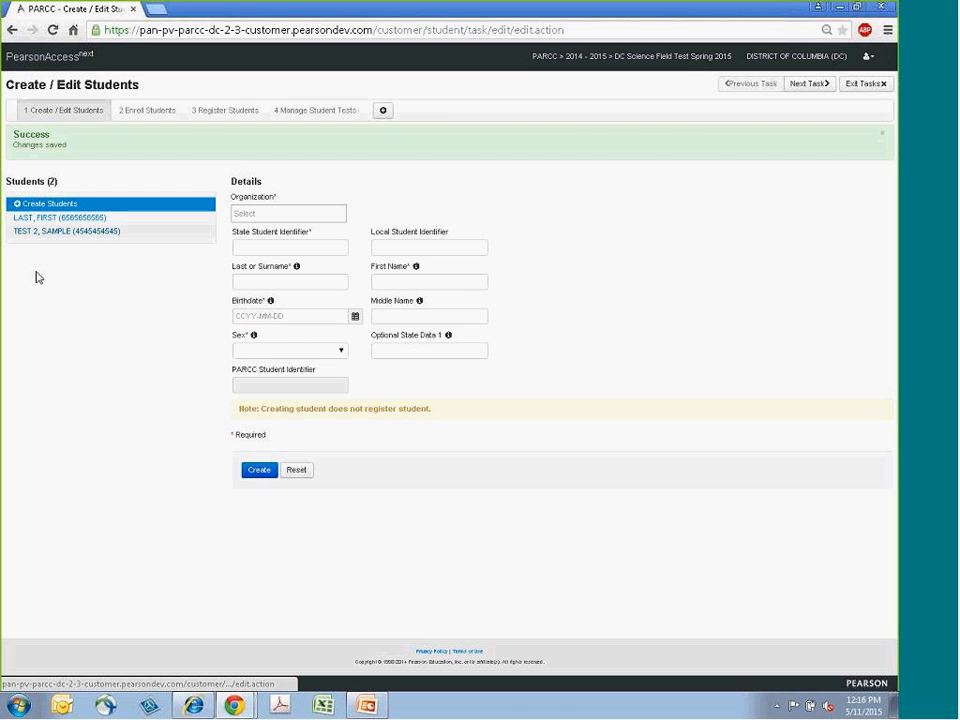
- Open each of the two created students and save the TEST 2, SAMPLE record
left_click(75, 223)
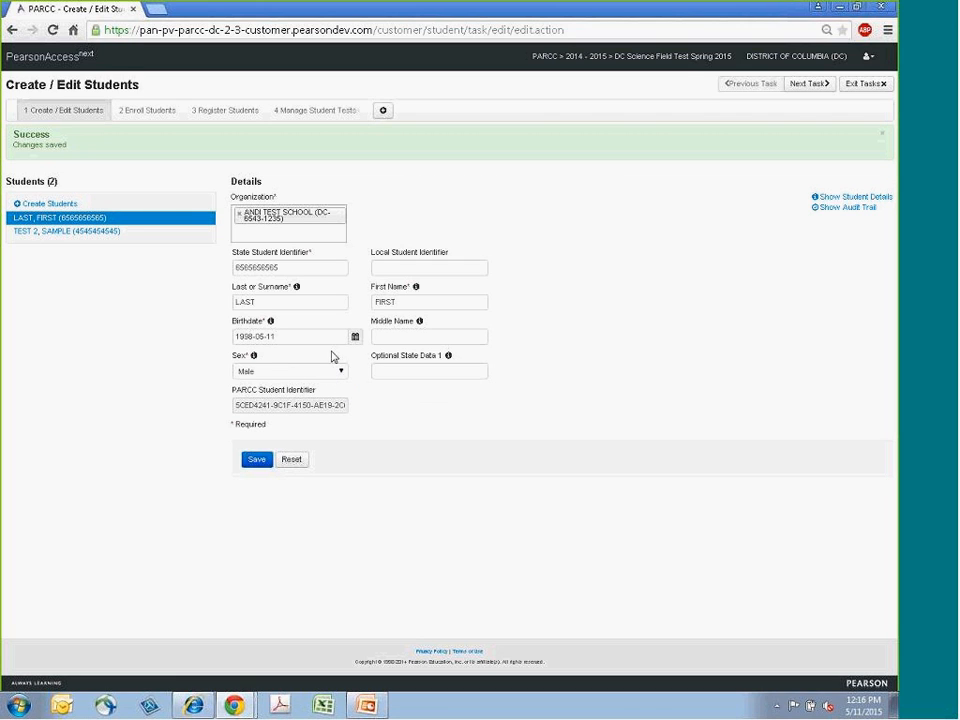
left_click(65, 231)
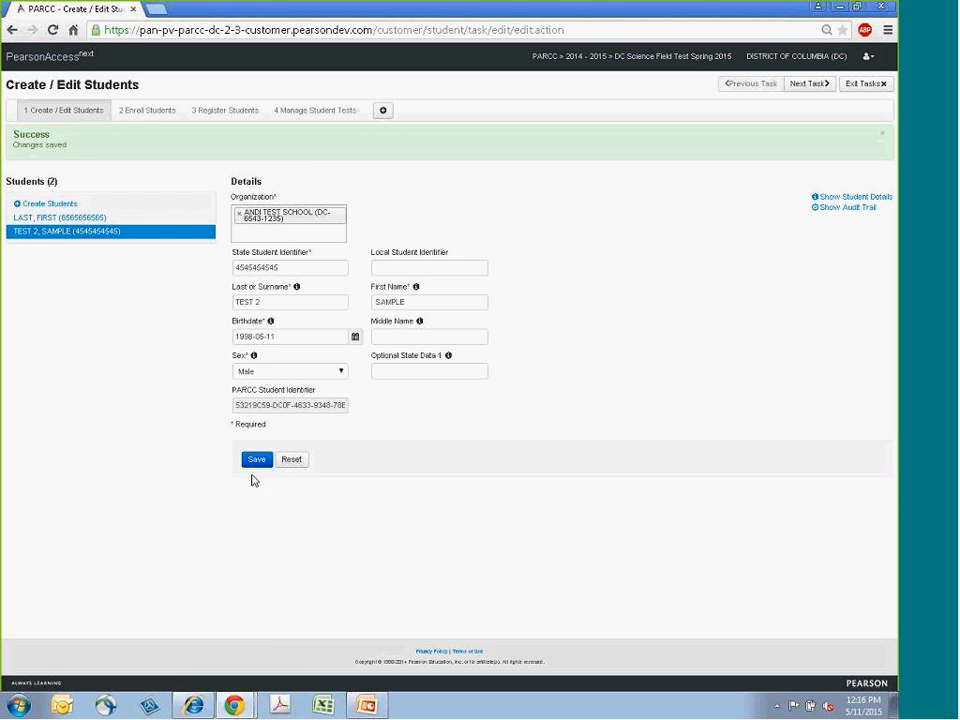
left_click(256, 461)
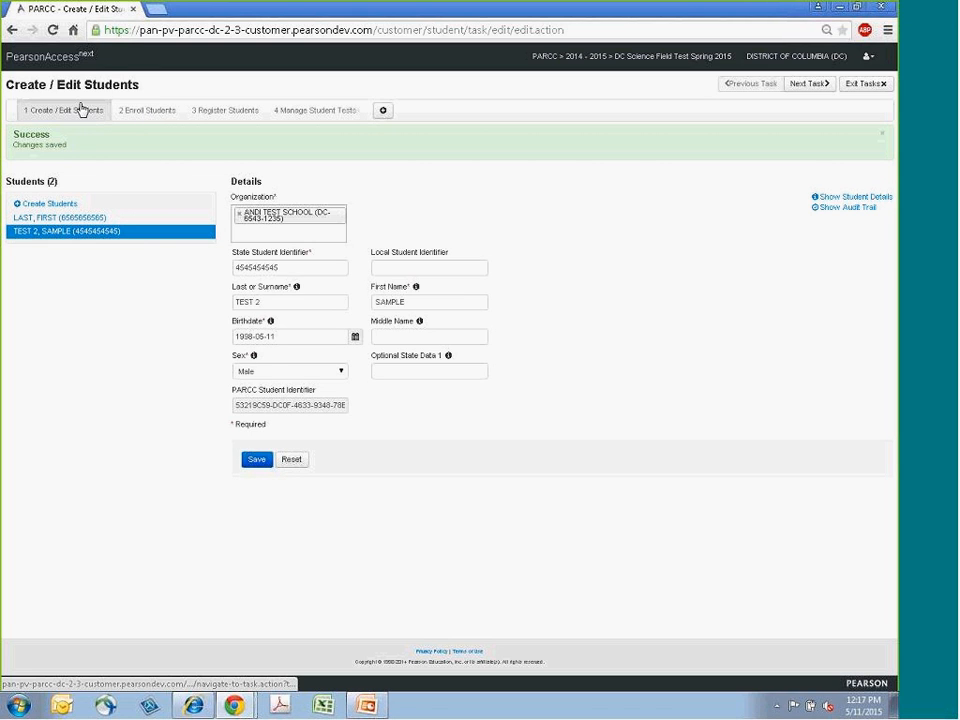
- Open student enrollment and add ANDREA MCDOWELL SCHOOL to the listed organizations
left_click(141, 118)
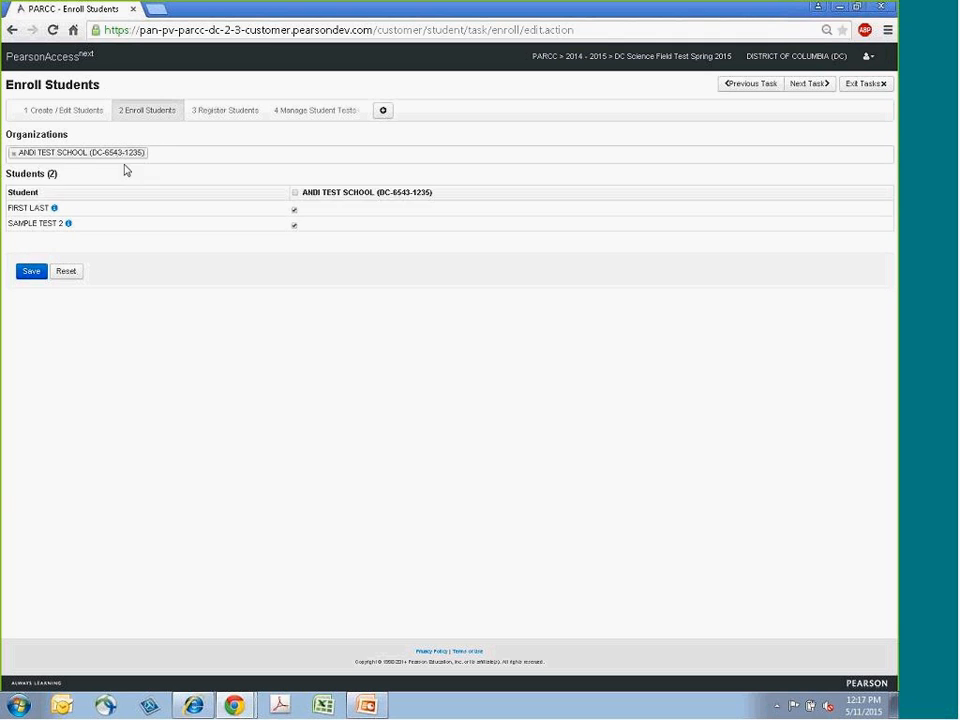
left_click(182, 154)
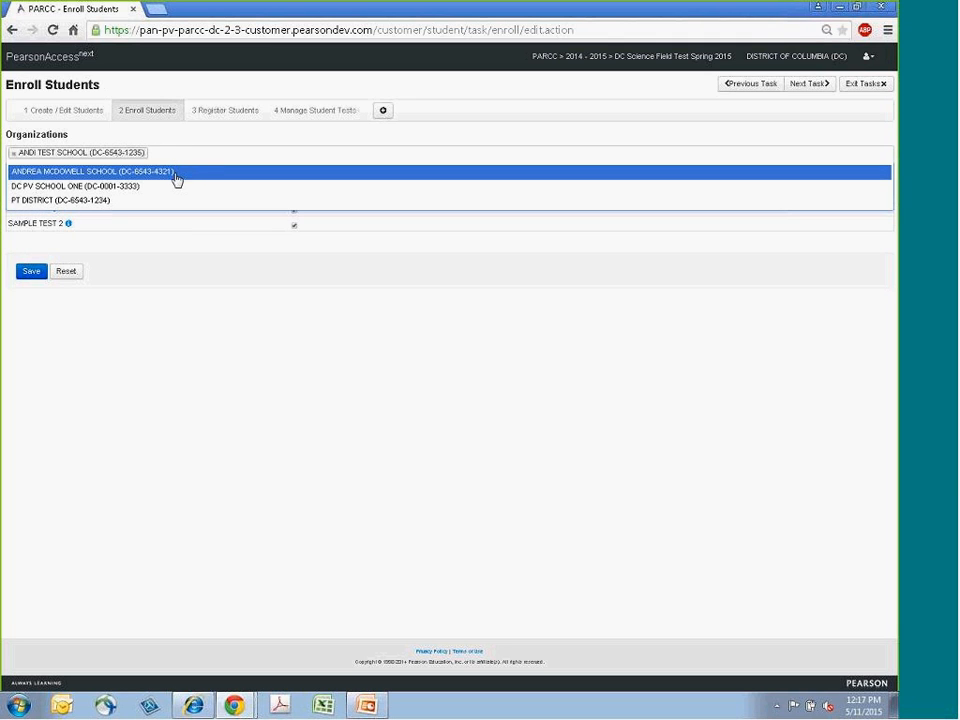
left_click(177, 176)
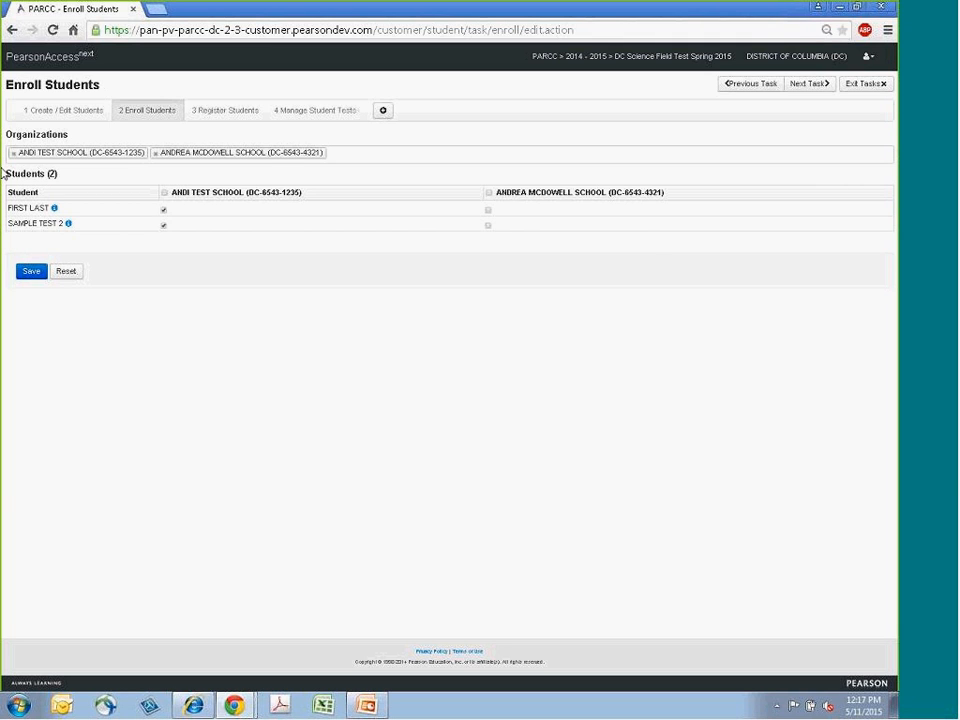
- Toggle both students' enrollment checkboxes between the two schools and save the enrollments
left_click(488, 210)
left_click(487, 225)
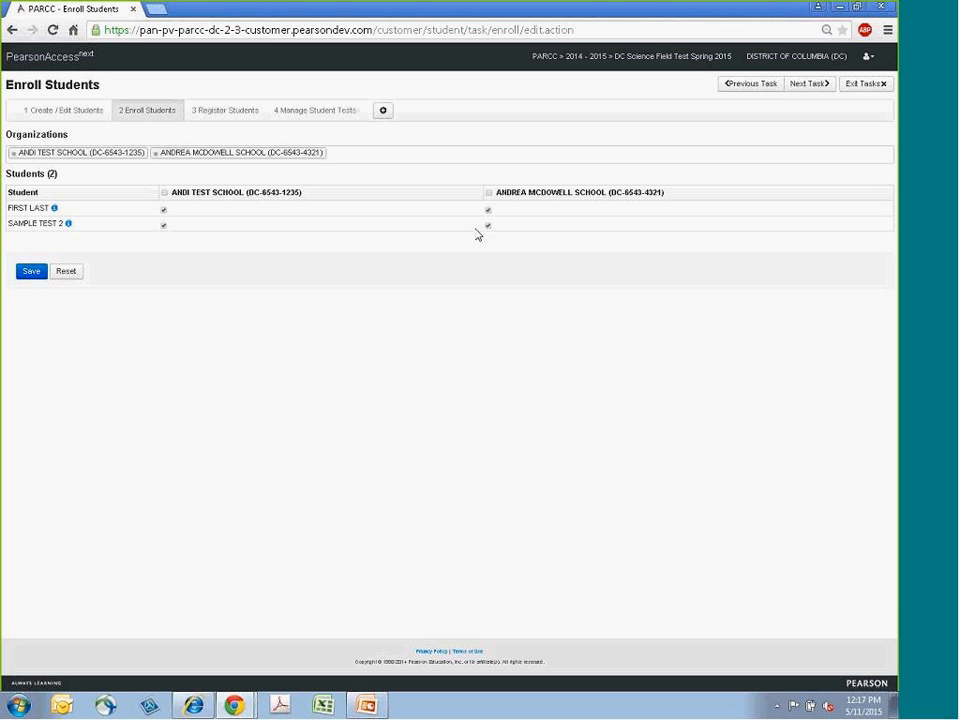
left_click(164, 210)
left_click(164, 225)
left_click(488, 210)
left_click(488, 225)
left_click(29, 274)
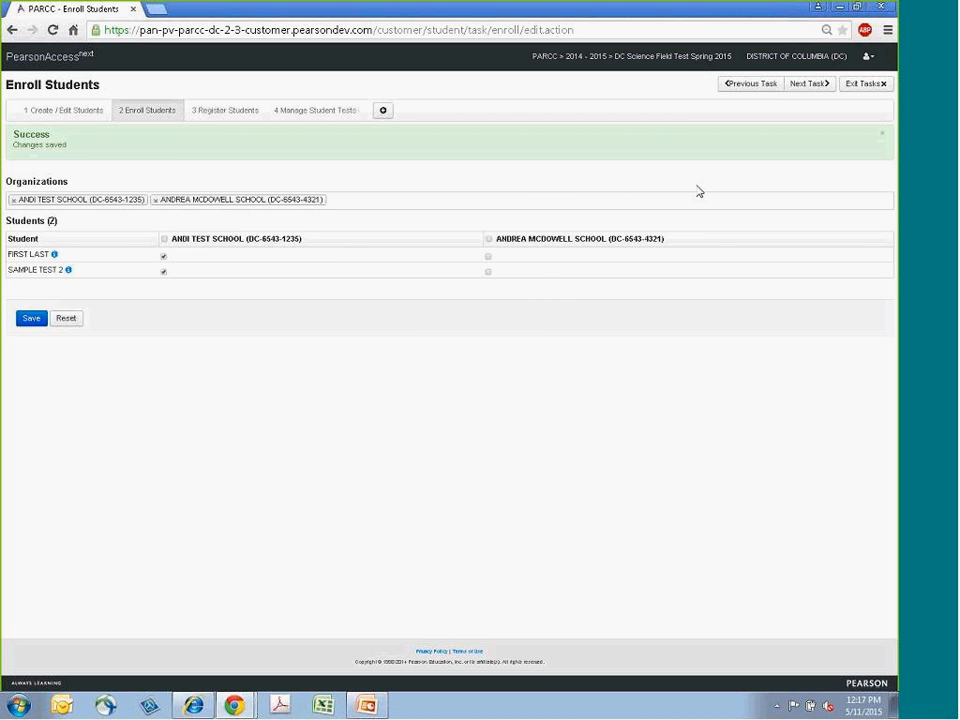
- Remove ANDREA MCDOWELL SCHOOL from the organizations and save the enrollments under ANDI TEST SCHOOL only
left_click(155, 200)
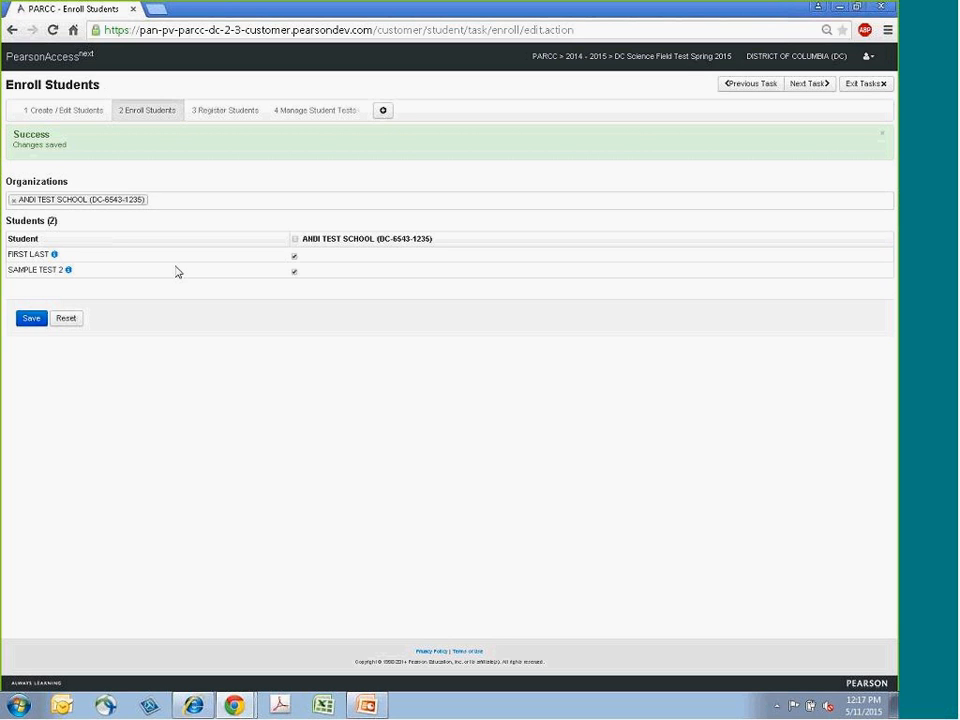
left_click(168, 204)
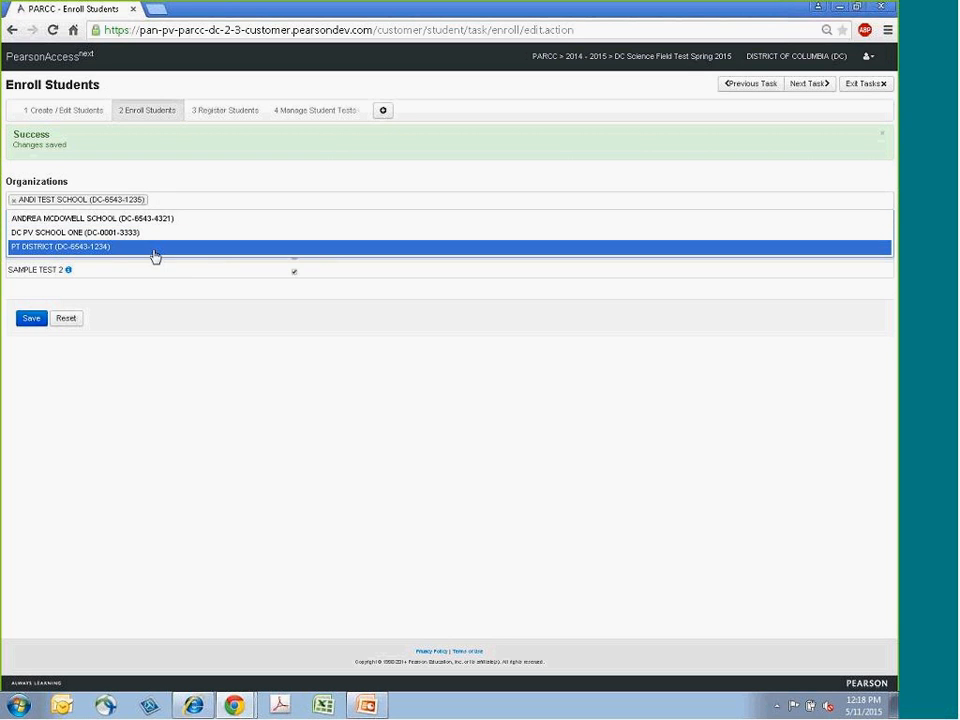
left_click(157, 226)
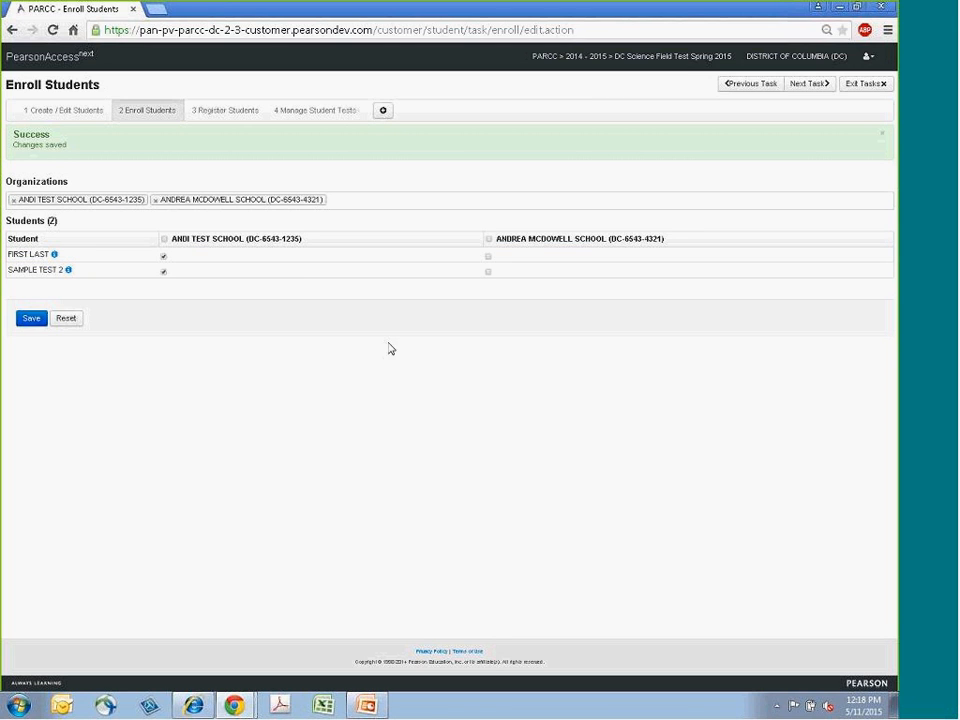
left_click(489, 258)
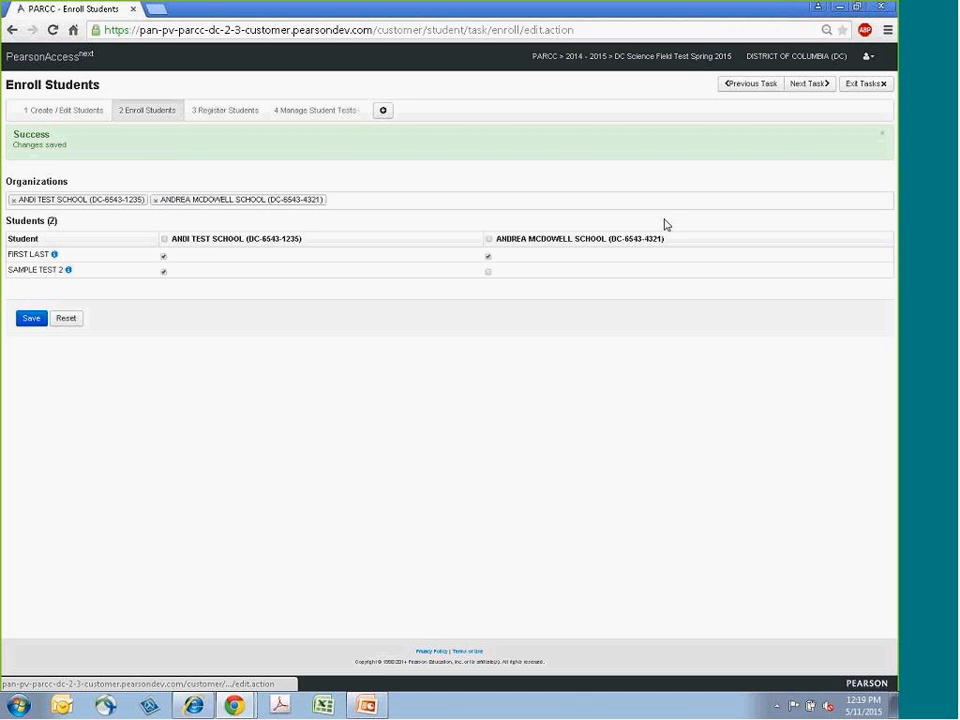
left_click(156, 200)
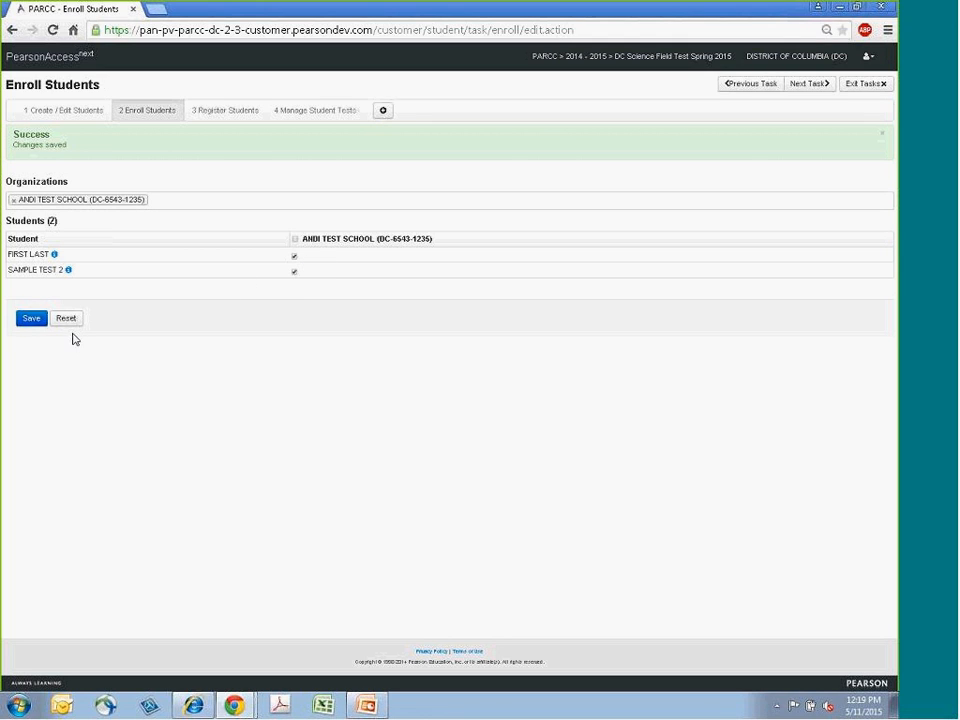
left_click(31, 320)
- Register the first student for DC Science Field Test Spring 2015 with grade level Eleventh grade and save
left_click(232, 118)
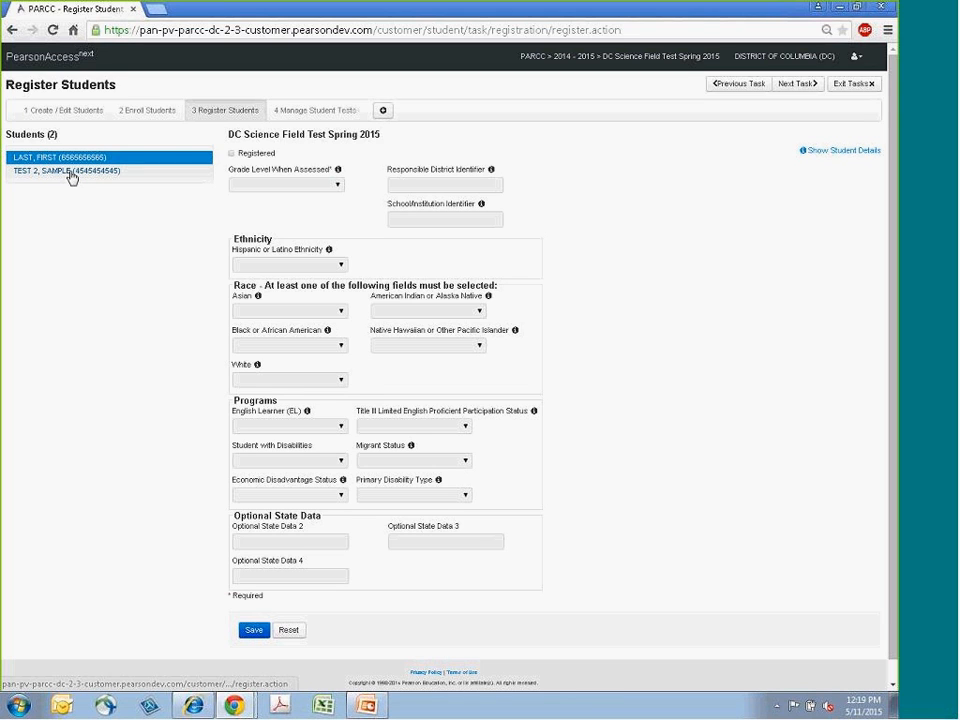
left_click(232, 154)
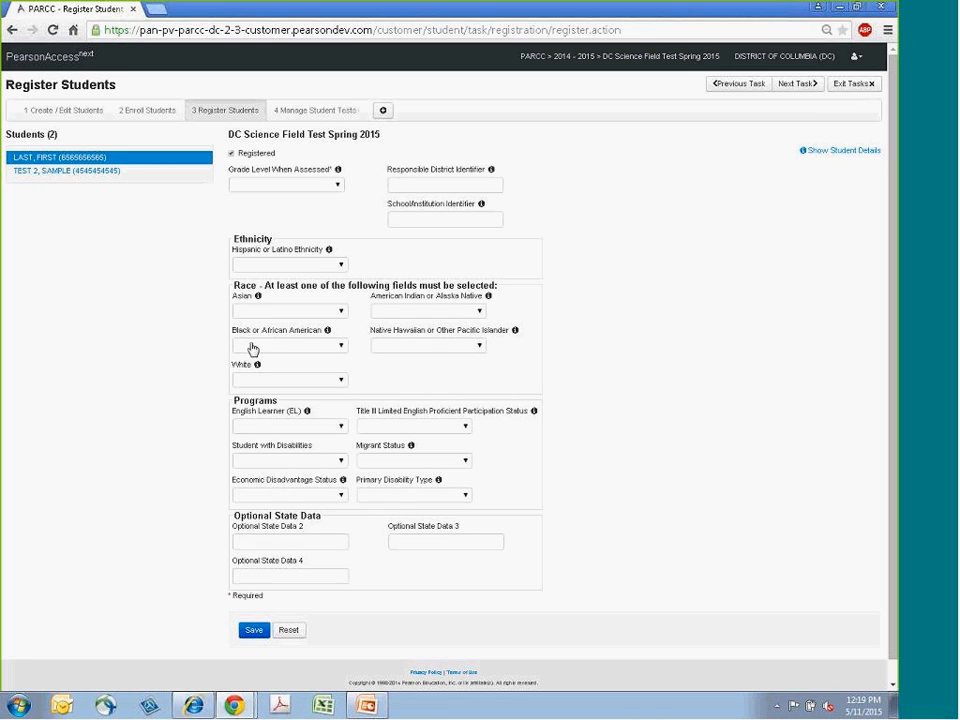
left_click(232, 154)
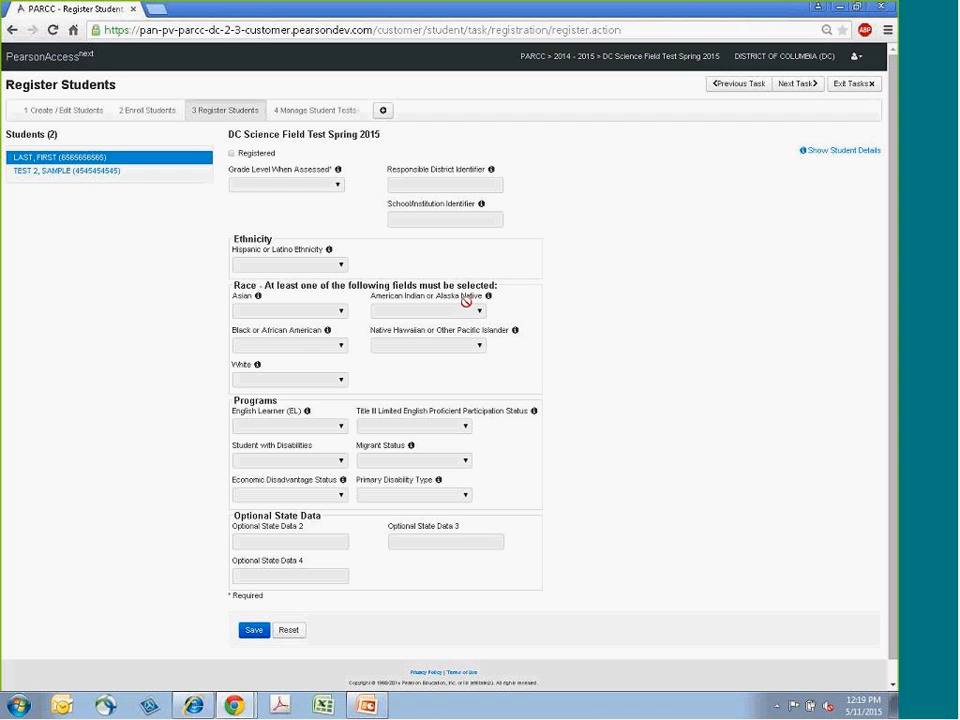
left_click(234, 155)
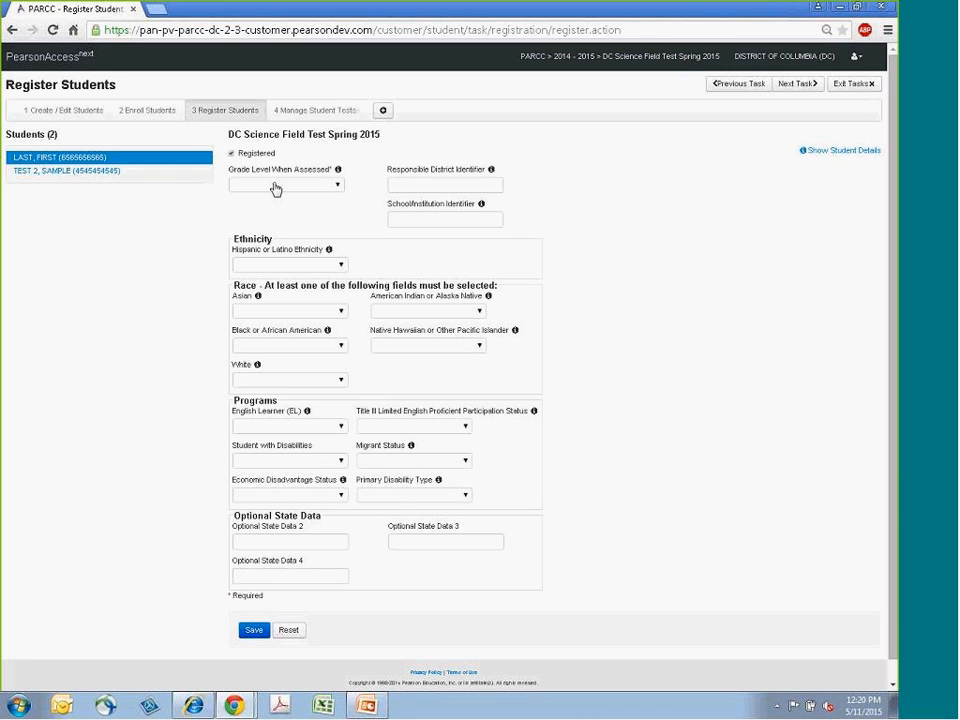
left_click(336, 189)
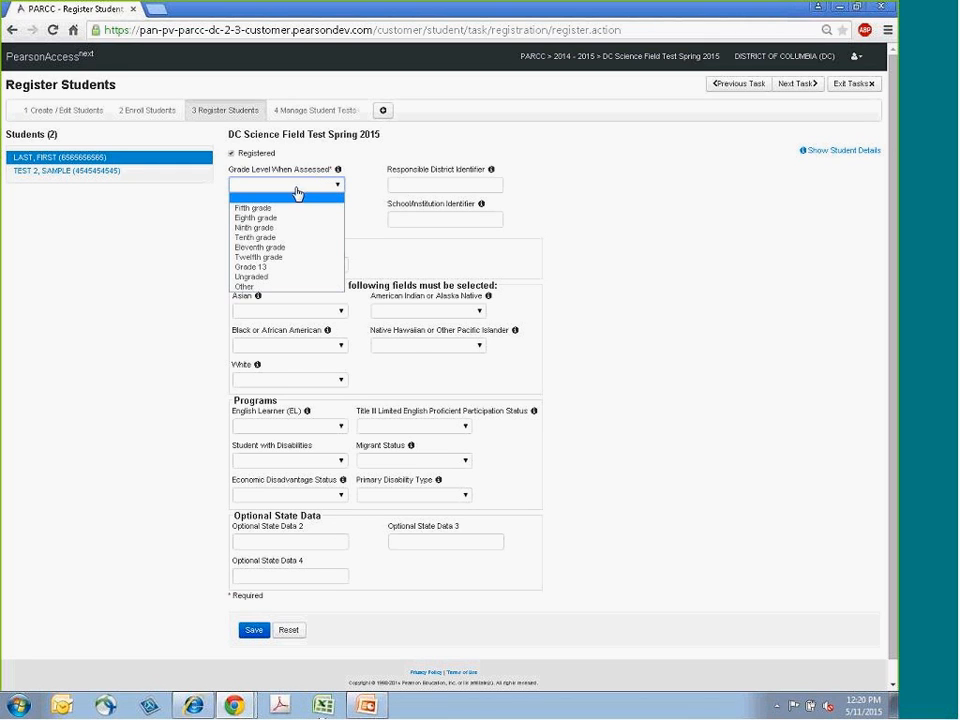
left_click(285, 248)
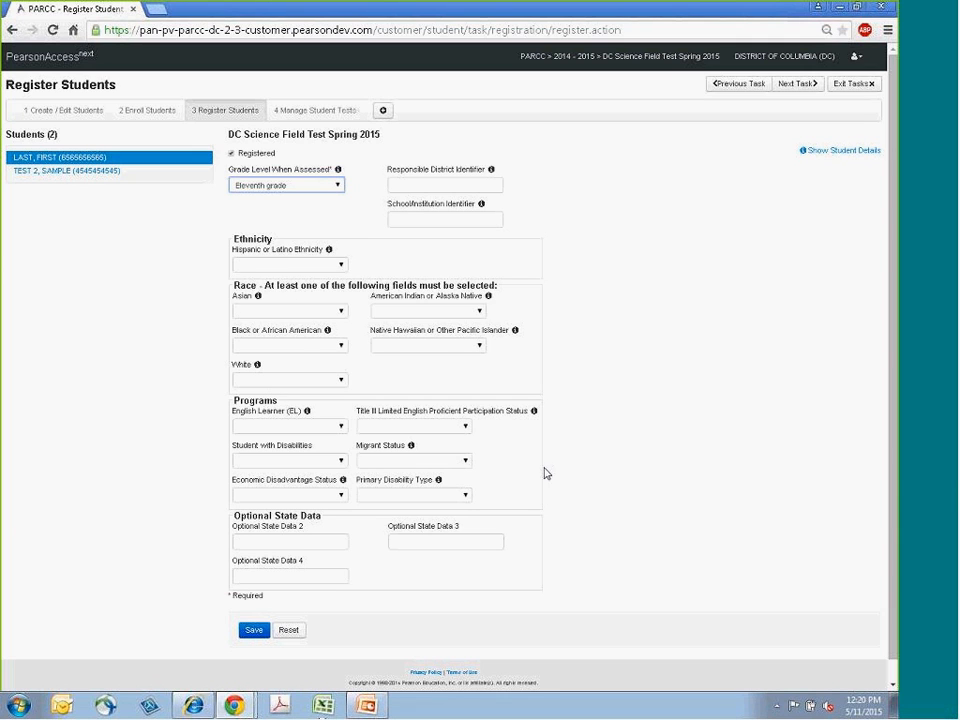
left_click(252, 634)
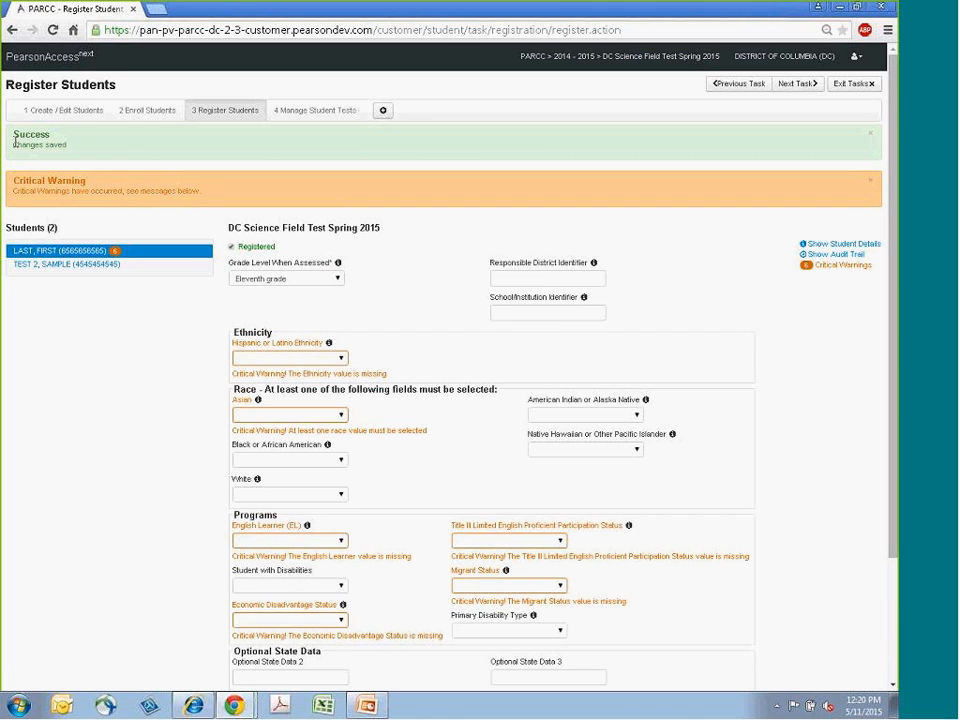
- Open student test management and choose LAST, FIRST as the student and Biology as the test
mouse_move(15, 133)
left_mouse_down()
mouse_move(77, 146)
mouse_move(17, 150)
left_mouse_up()
scroll(812, 357, "down", 3)
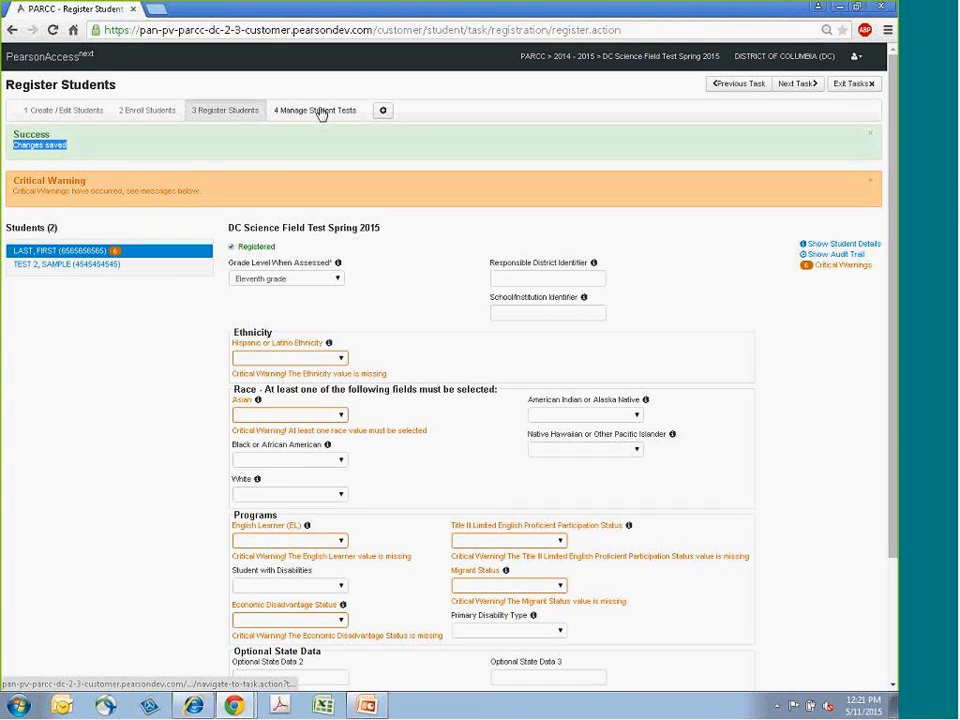
left_click(320, 115)
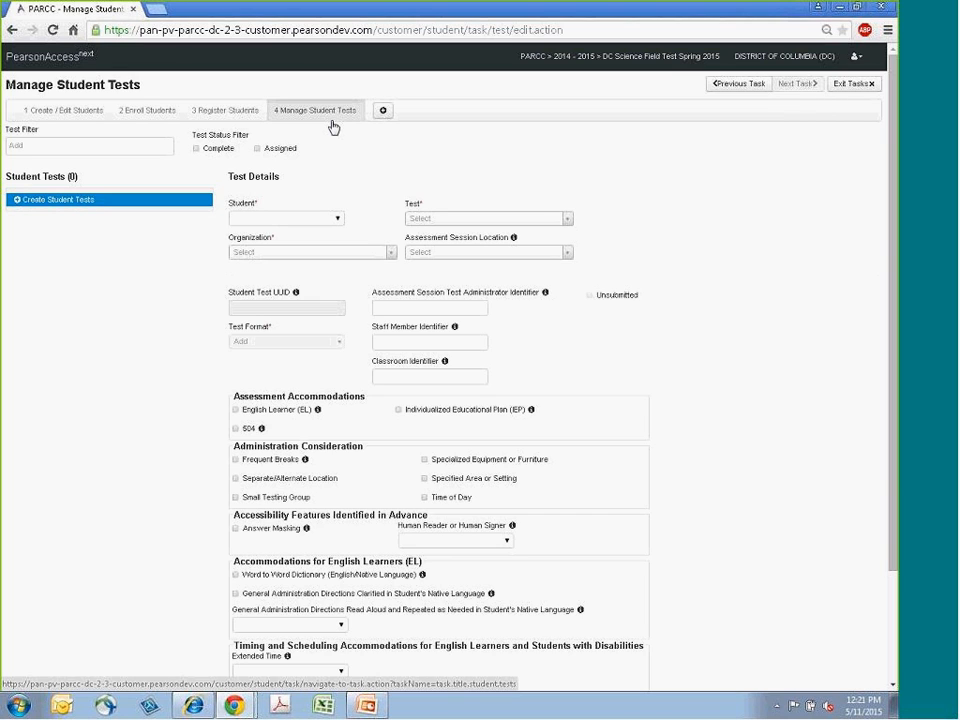
left_click(333, 220)
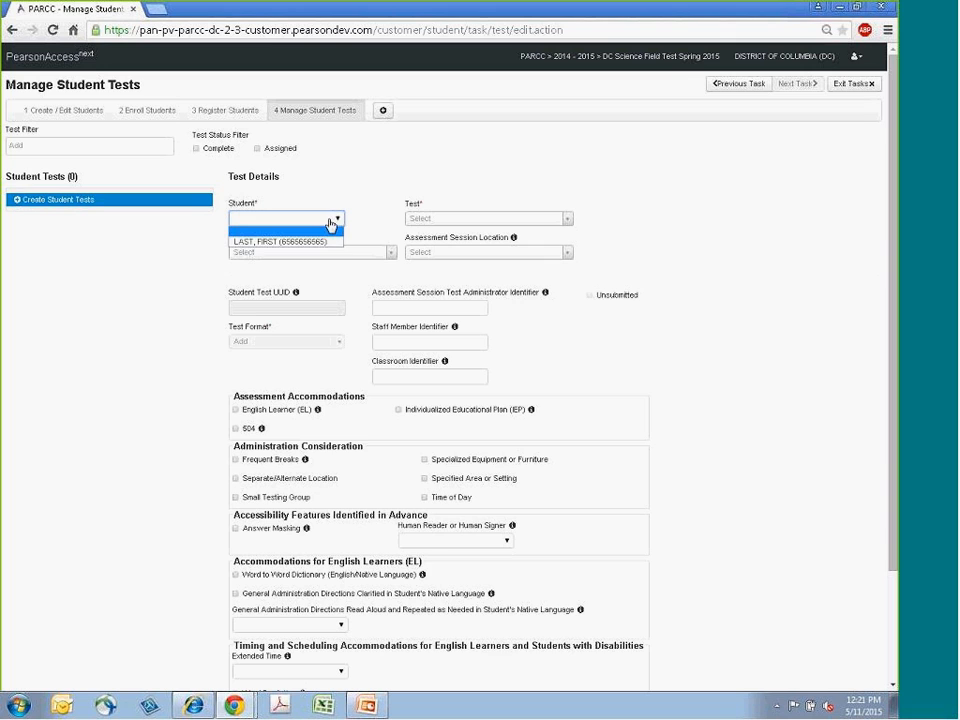
left_click(328, 242)
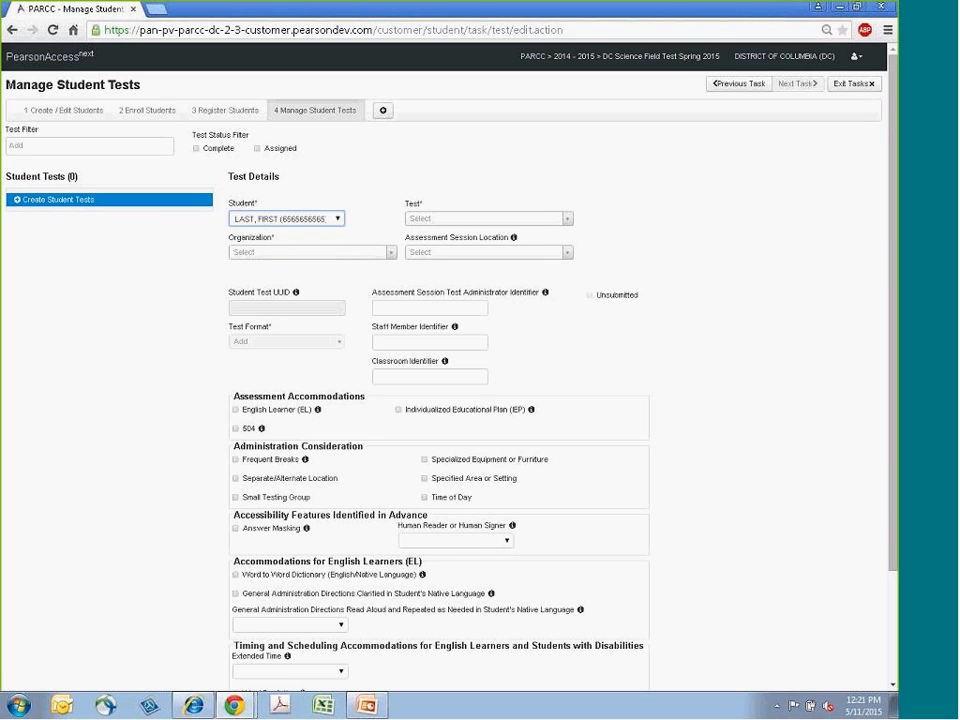
left_click(567, 219)
left_click(440, 279)
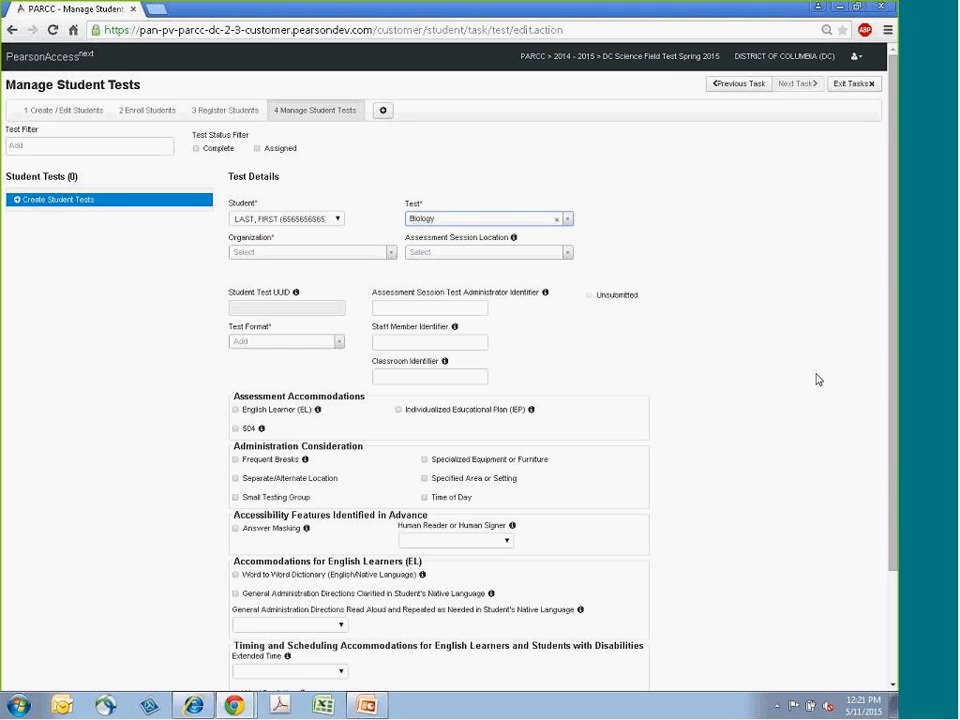
- Set the organization to ANDI TEST SCHOOL and the test format to Online, then create the student test
left_click(389, 254)
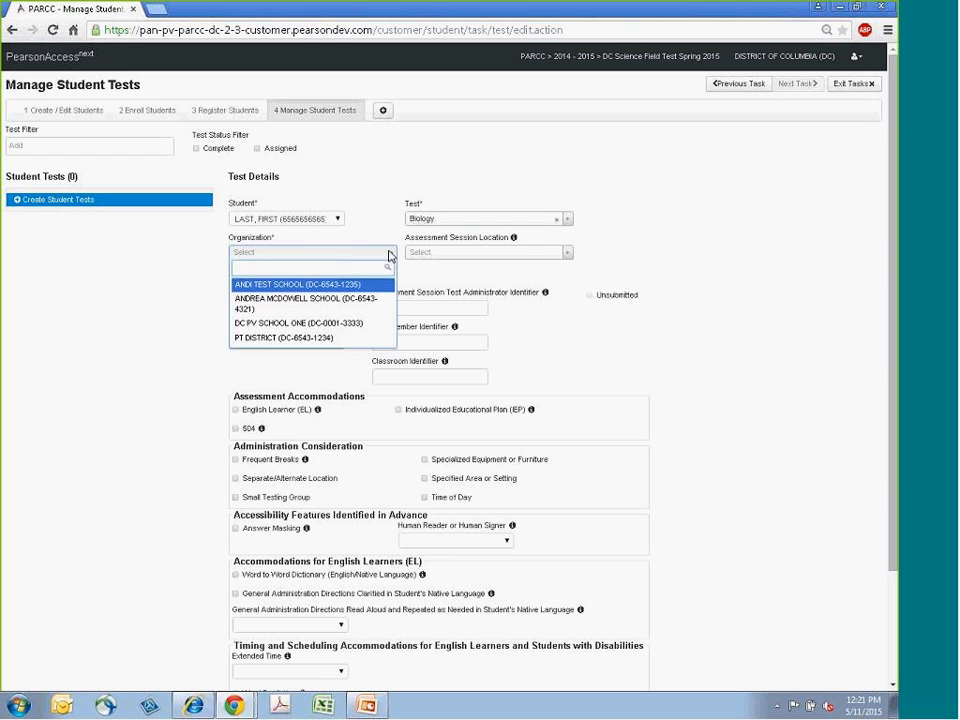
left_click(320, 284)
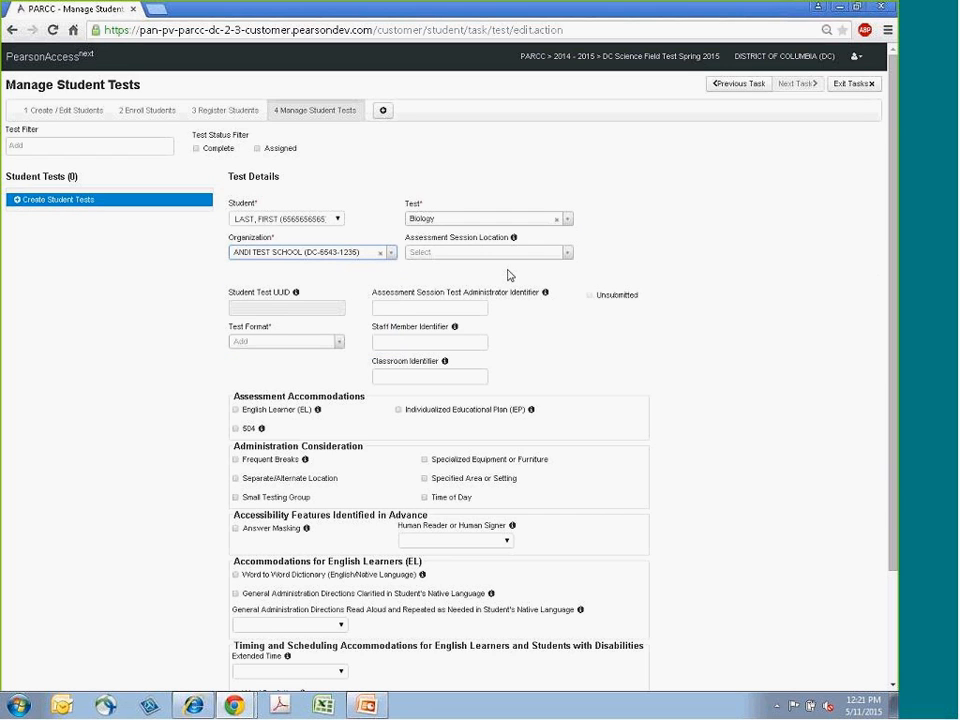
left_click(567, 252)
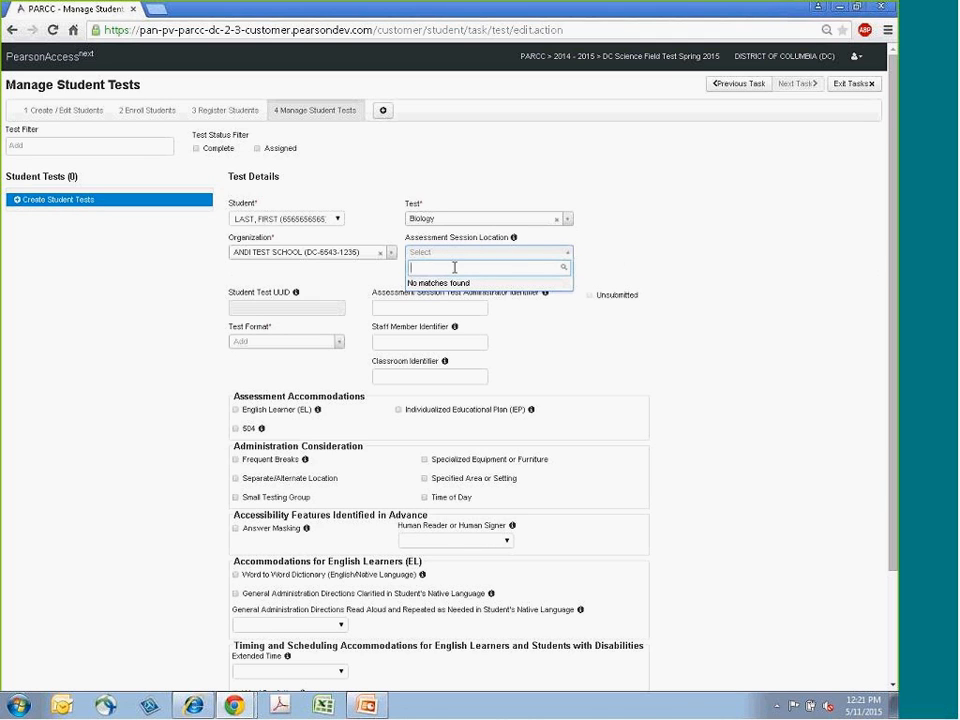
left_click(721, 273)
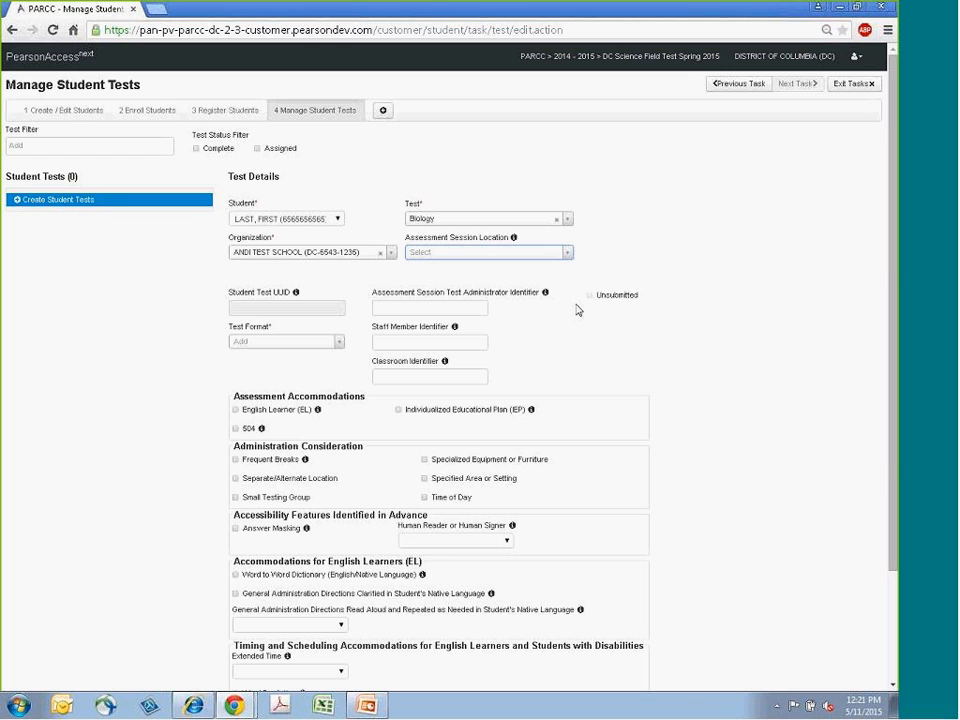
left_click(337, 343)
left_click(264, 376)
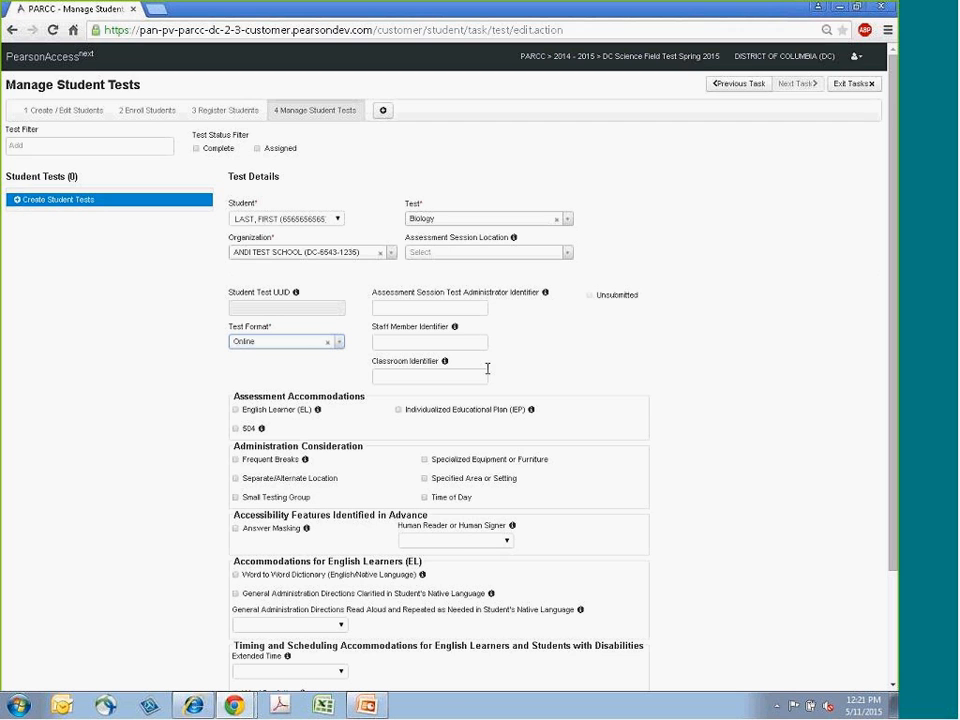
scroll(806, 433, "down", 3)
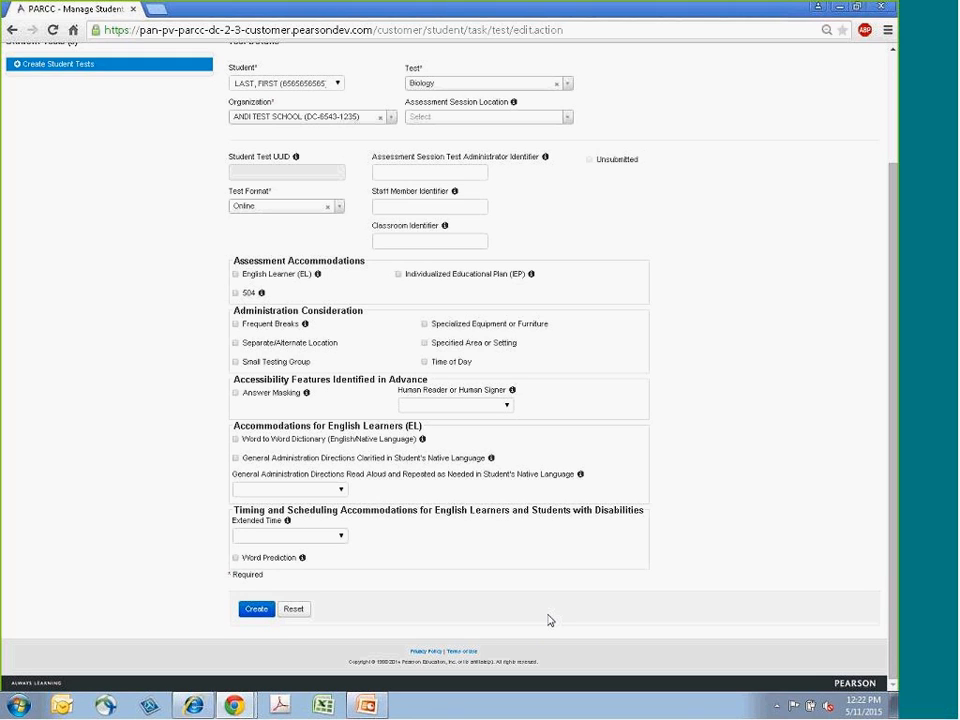
left_click(257, 609)
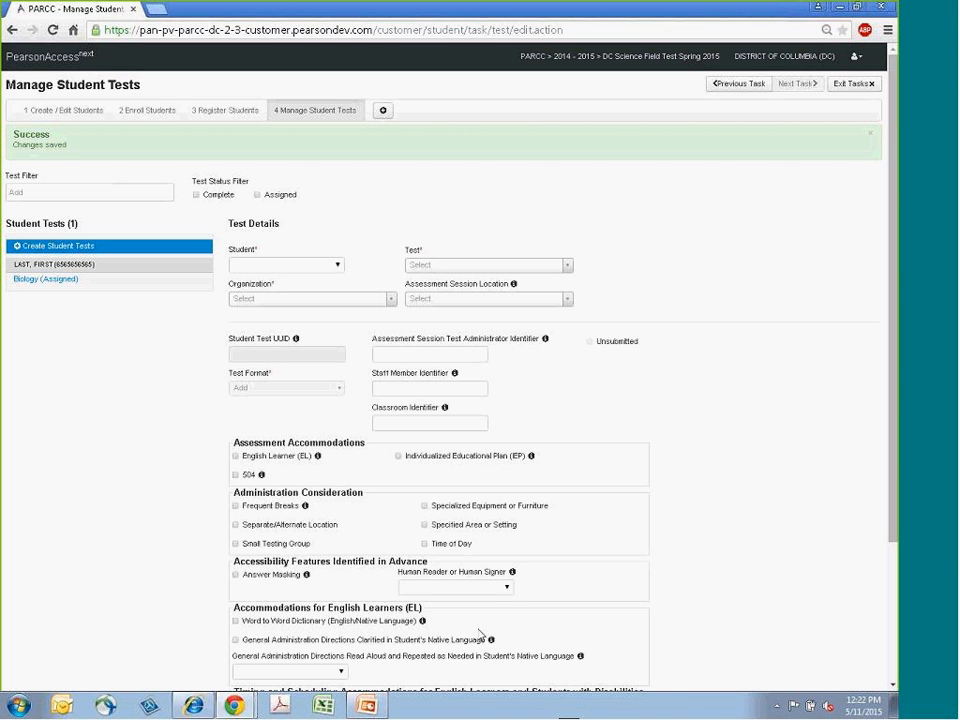
- Switch to the PowerPoint presentation and advance to the Online Testing Management section slide
left_click(368, 706)
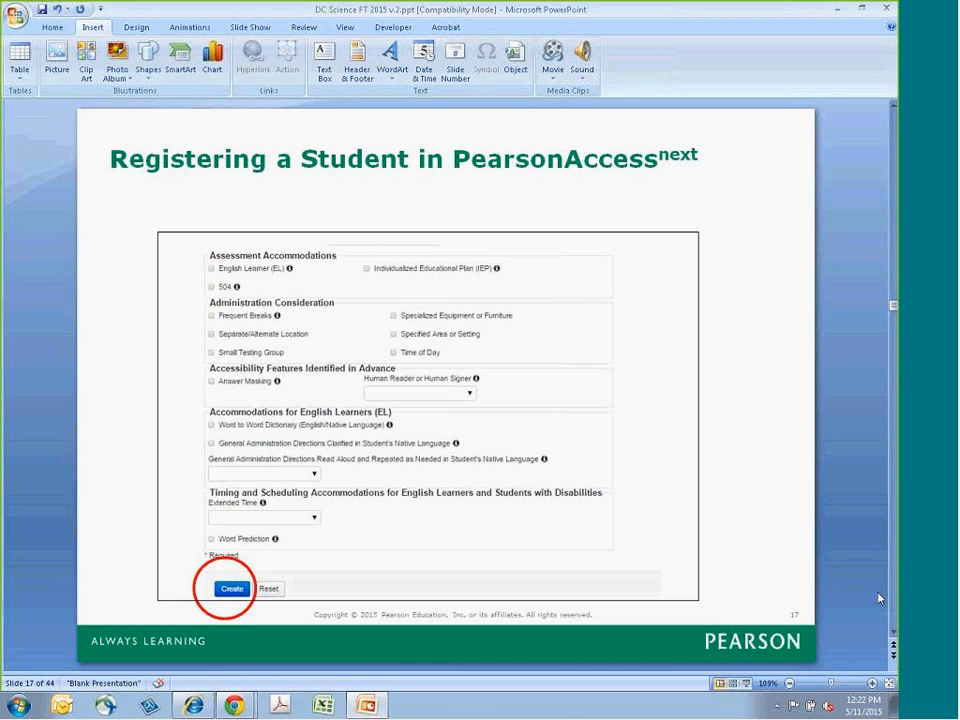
left_click(893, 634)
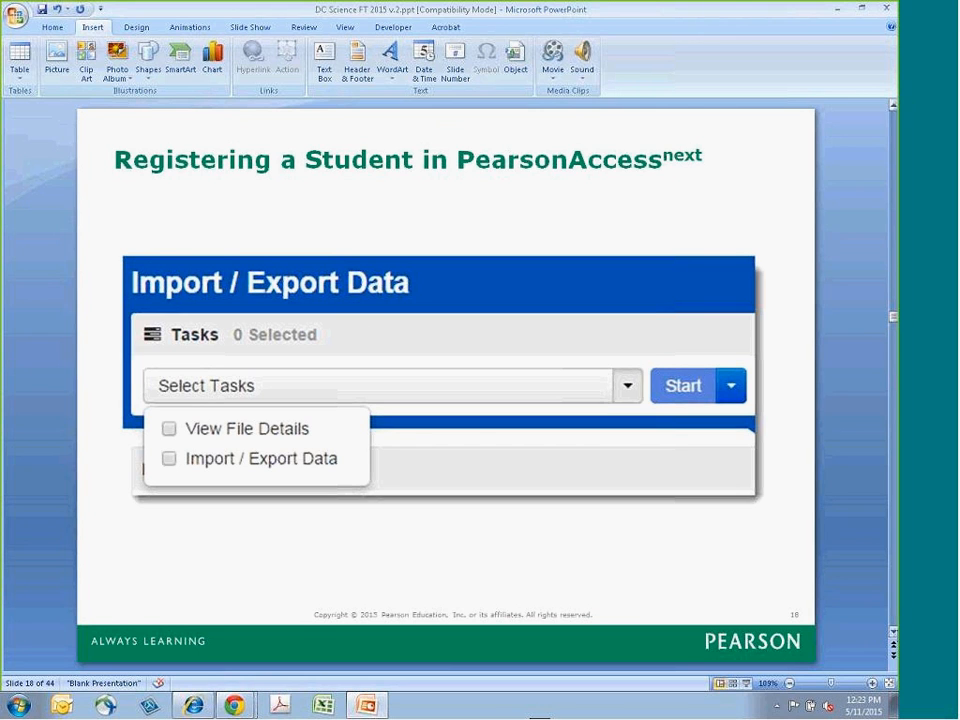
key("Page_Down")
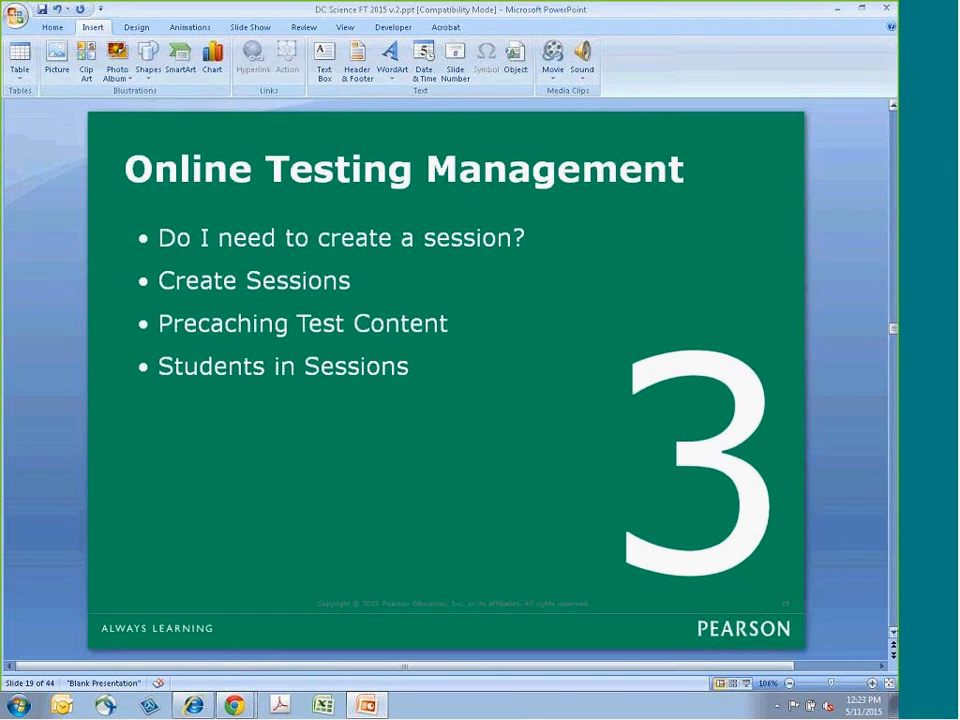
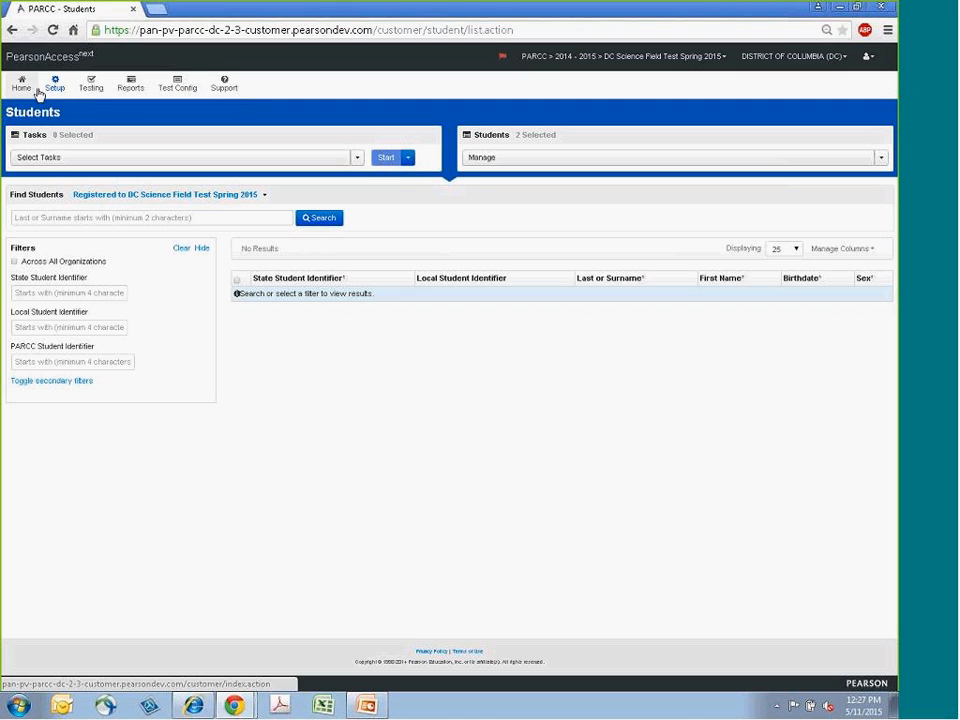
- Open the testing Sessions page and show all sessions
left_click(95, 87)
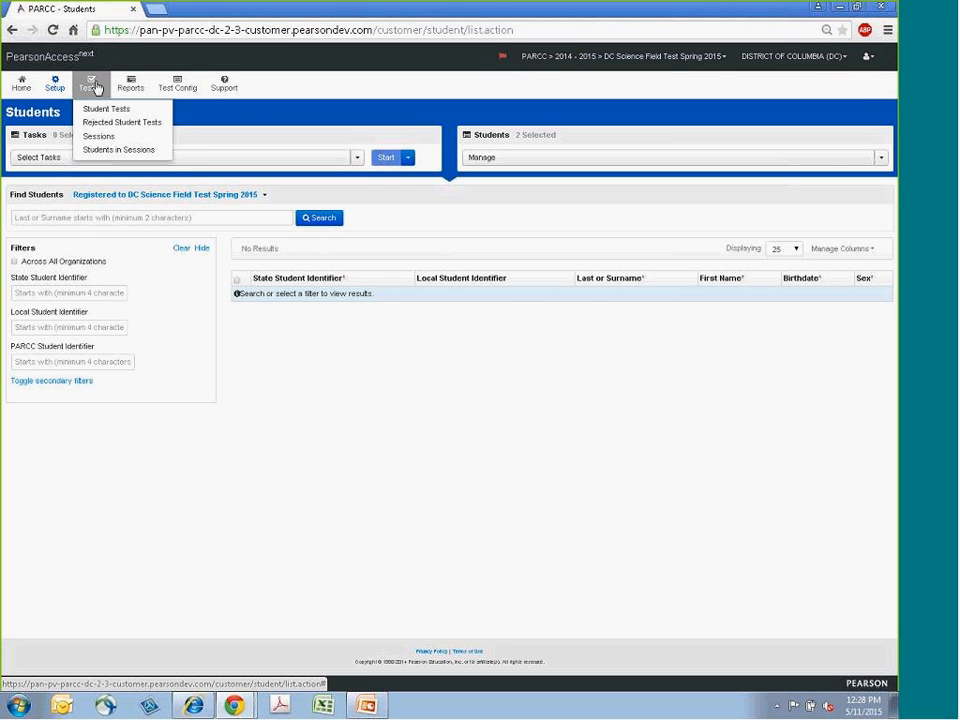
left_click(95, 140)
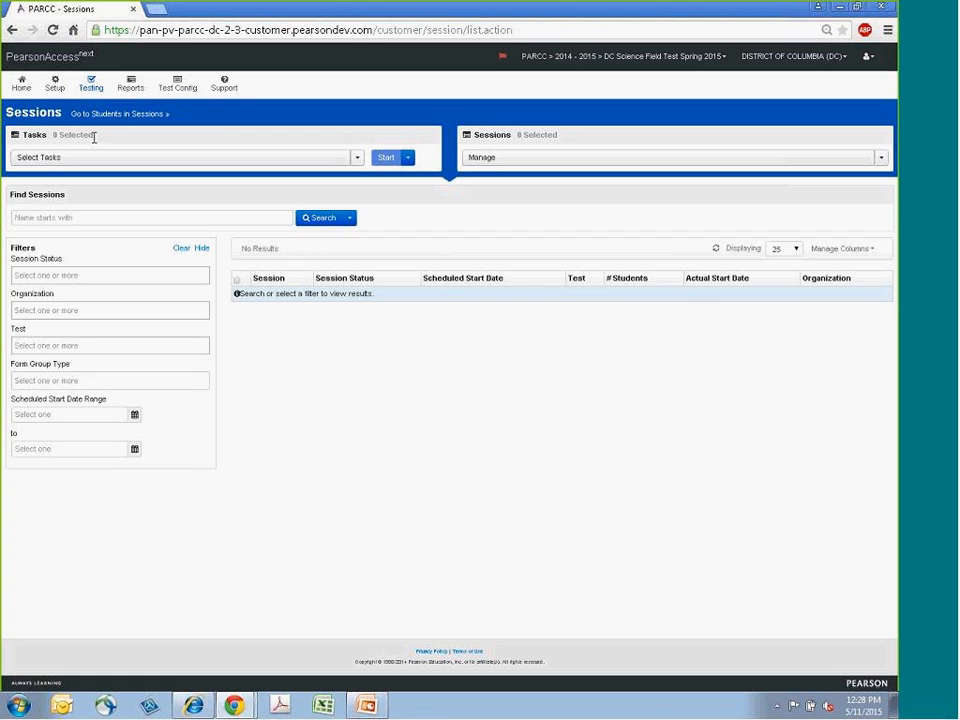
left_click(357, 158)
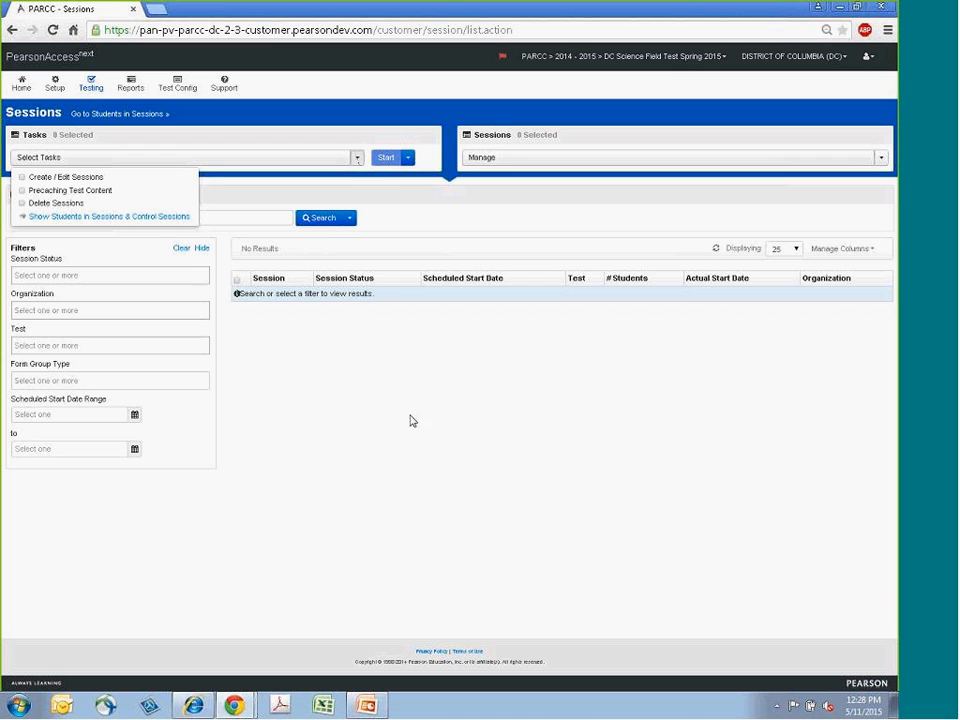
left_click(364, 306)
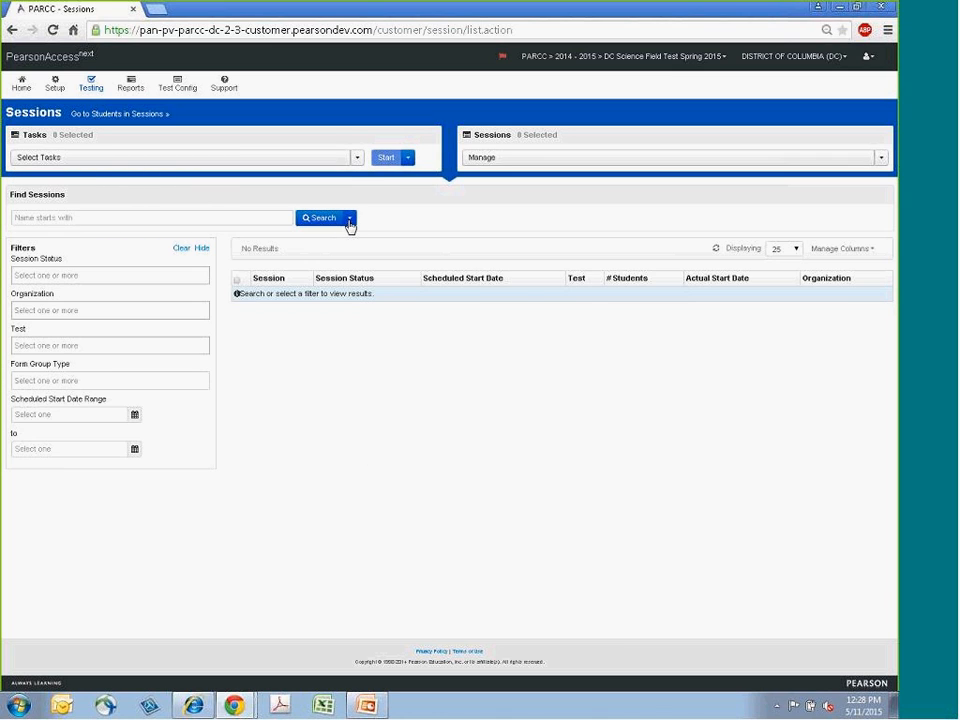
left_click(350, 220)
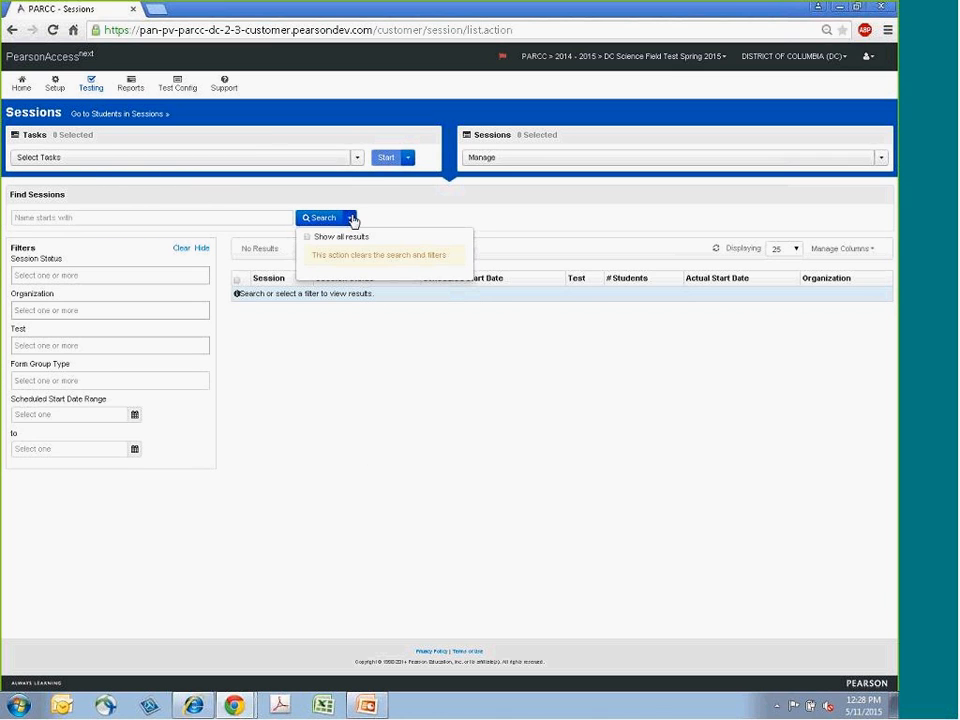
left_click(309, 238)
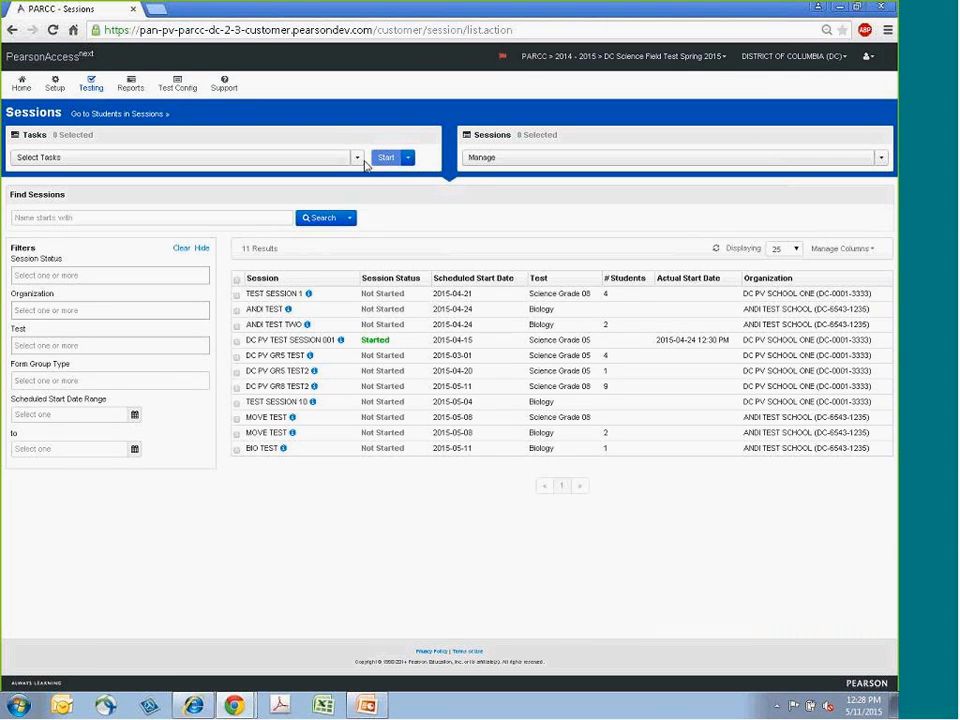
- Start the Create/Edit Sessions task and name the new session DC TEST
left_click(150, 157)
left_click(44, 179)
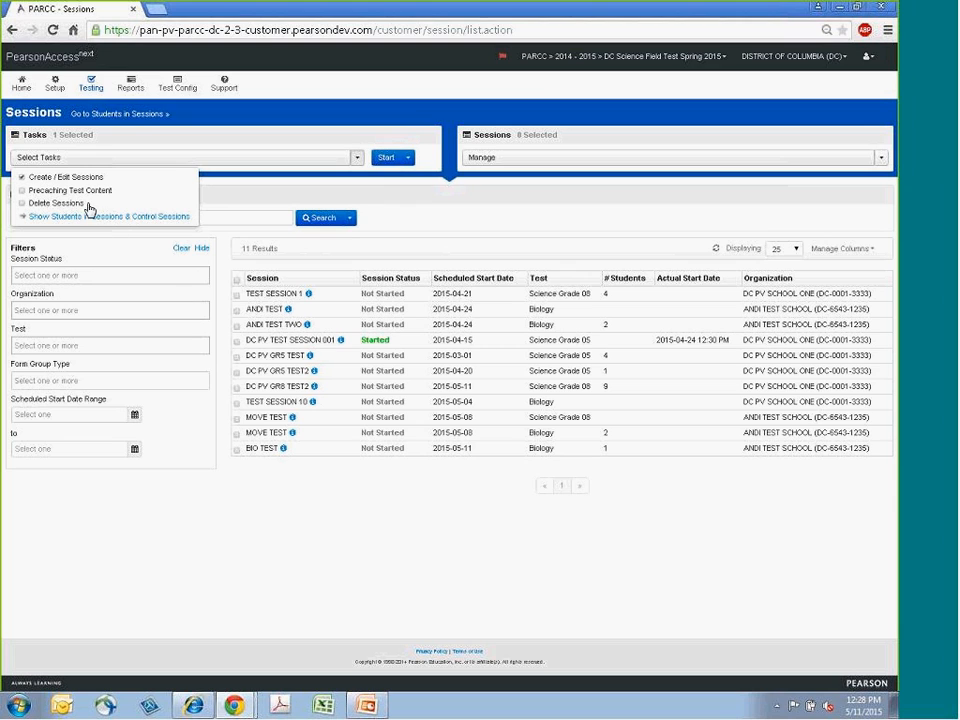
left_click(388, 157)
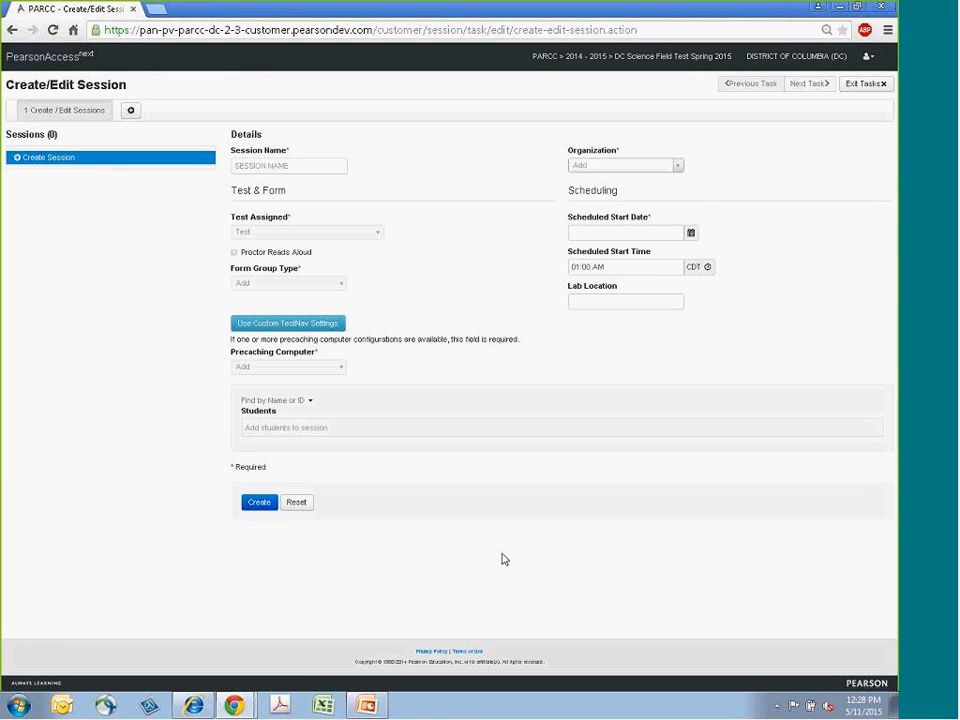
left_click(320, 165)
type("DC TEST")
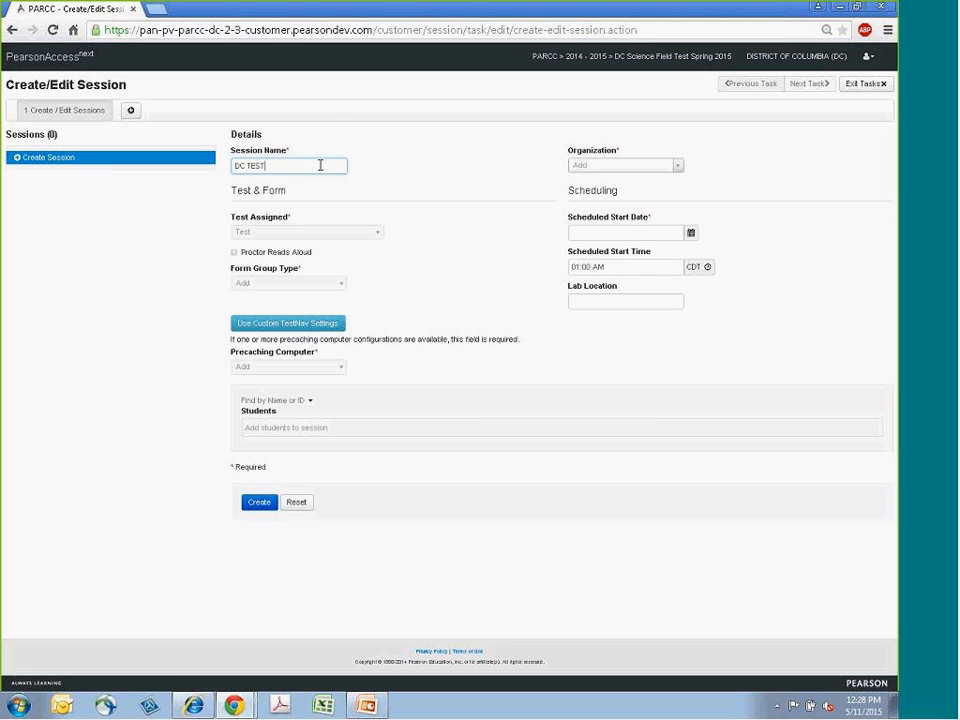
- Set the session's organization to ANDI TEST SCHOOL and its assigned test to Biology
left_click(675, 168)
left_click(616, 202)
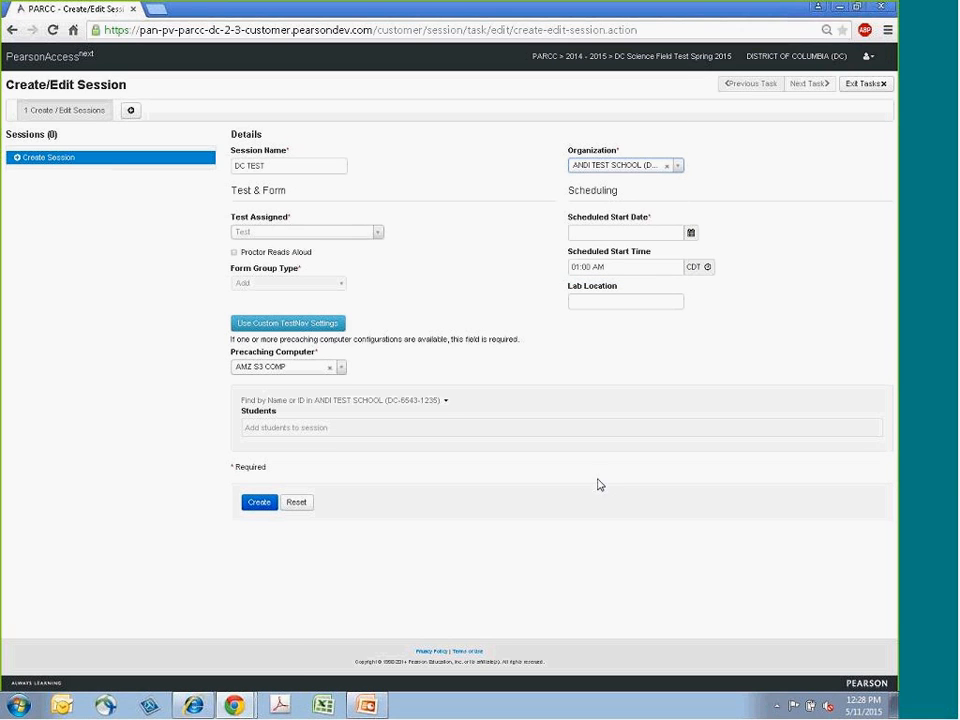
left_click(377, 232)
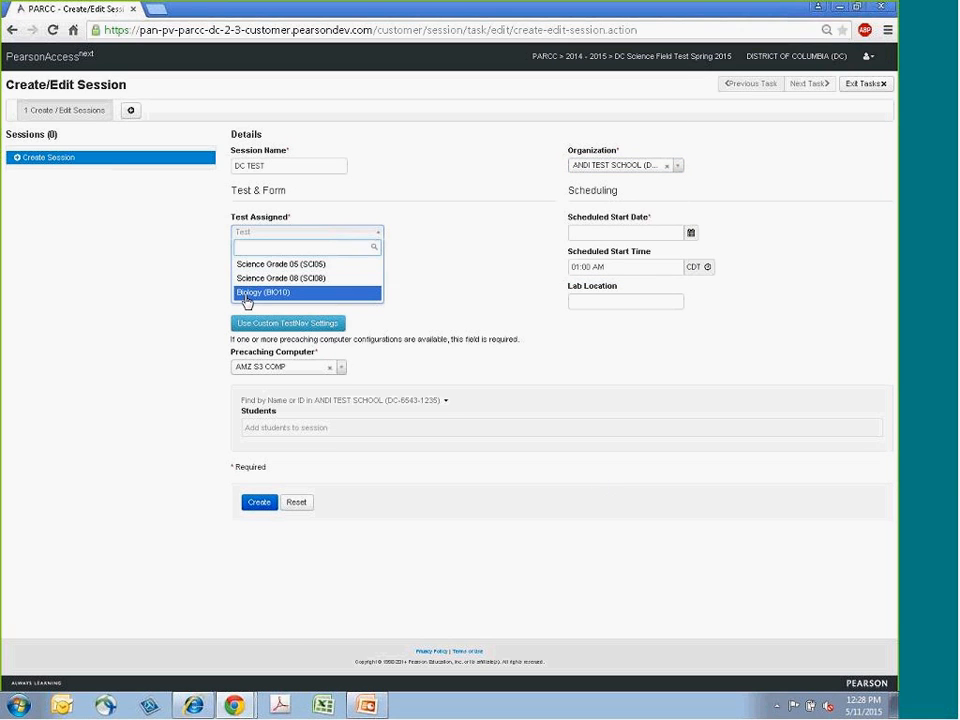
left_click(247, 294)
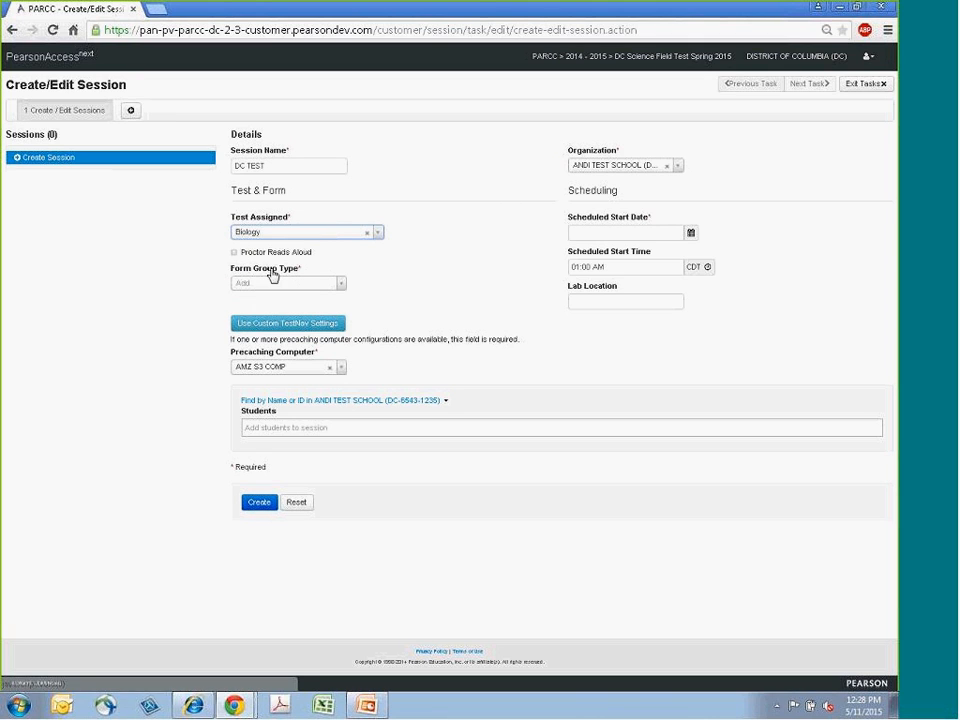
- Set the form group type to Main and the scheduled start date to 2015-05-11
left_click(339, 288)
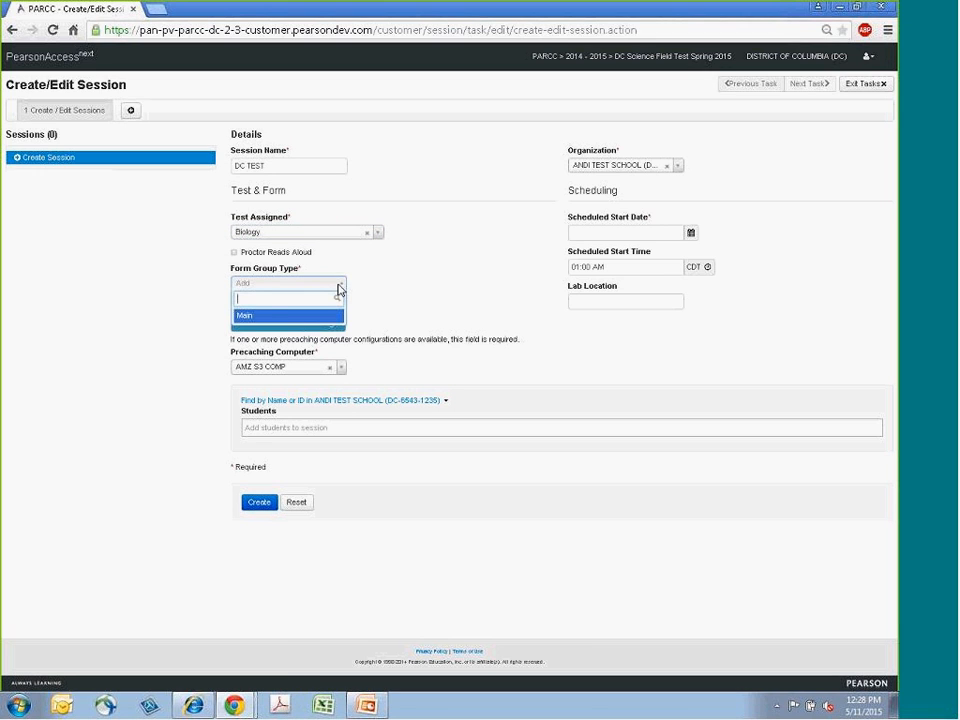
left_click(259, 318)
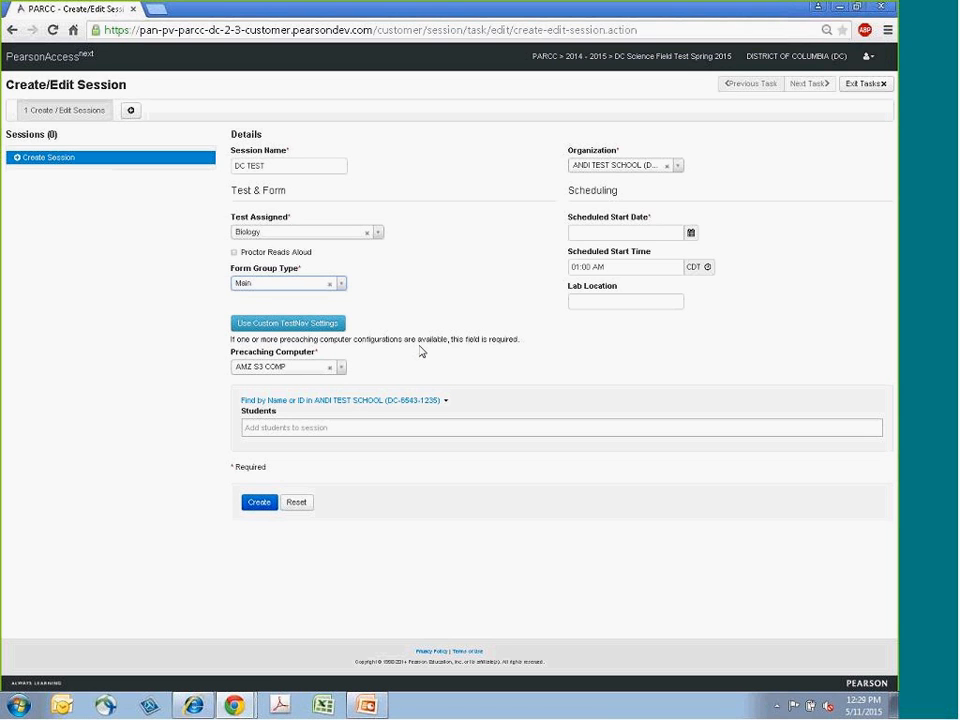
left_click(691, 234)
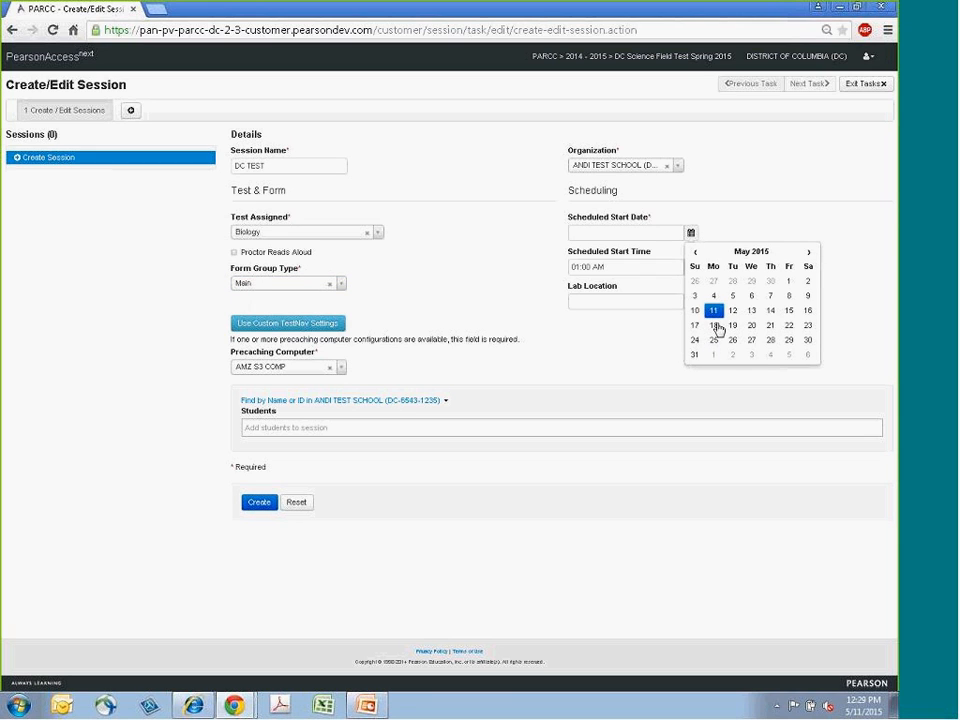
left_click(713, 311)
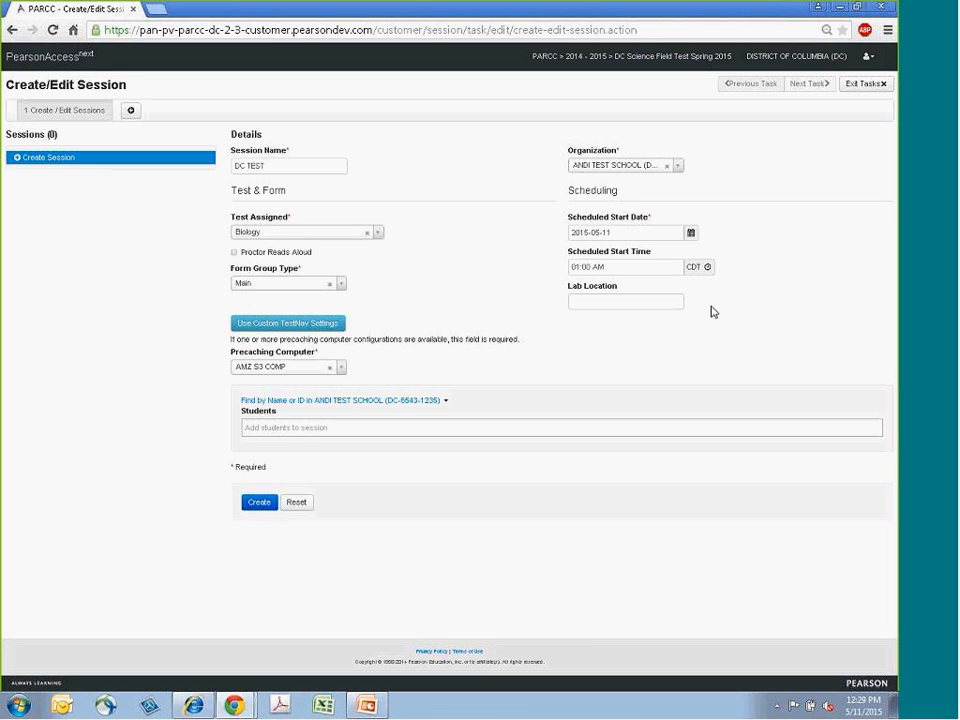
- Add the ANDI TEST SCHOOL student to the session and create the DC TEST session
left_click_drag(678, 232, 556, 234)
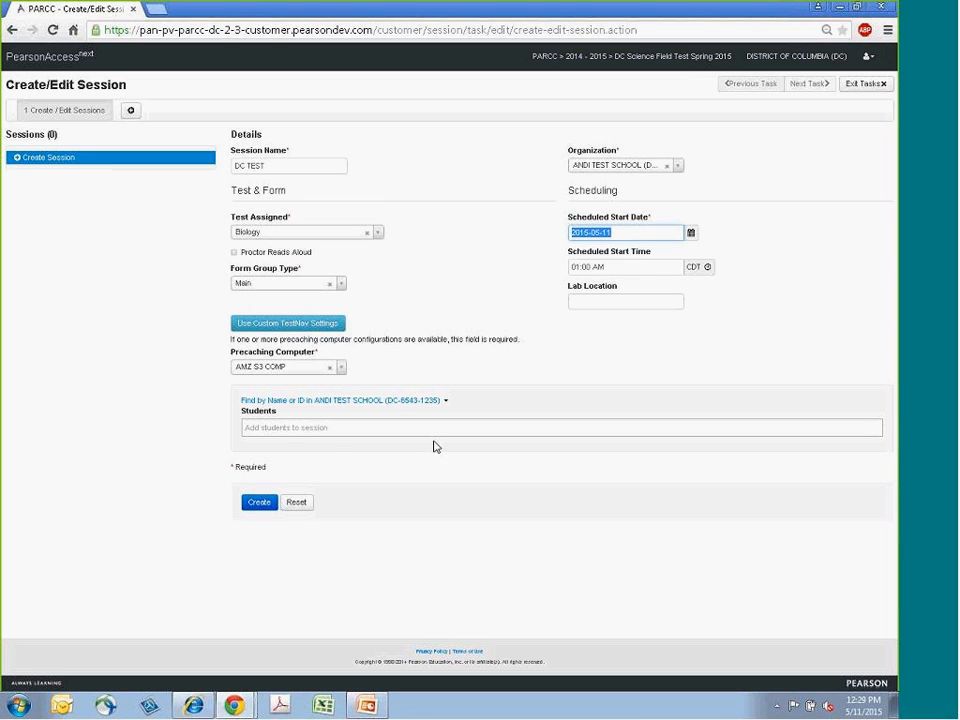
left_click(285, 427)
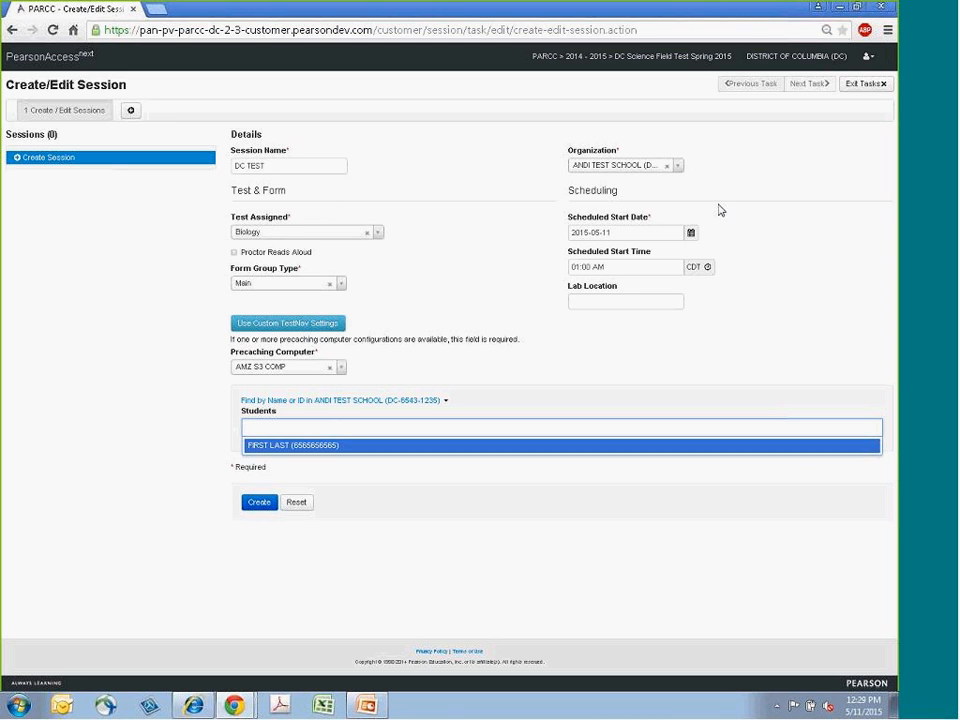
left_click(262, 427)
left_click(262, 427)
left_click(285, 450)
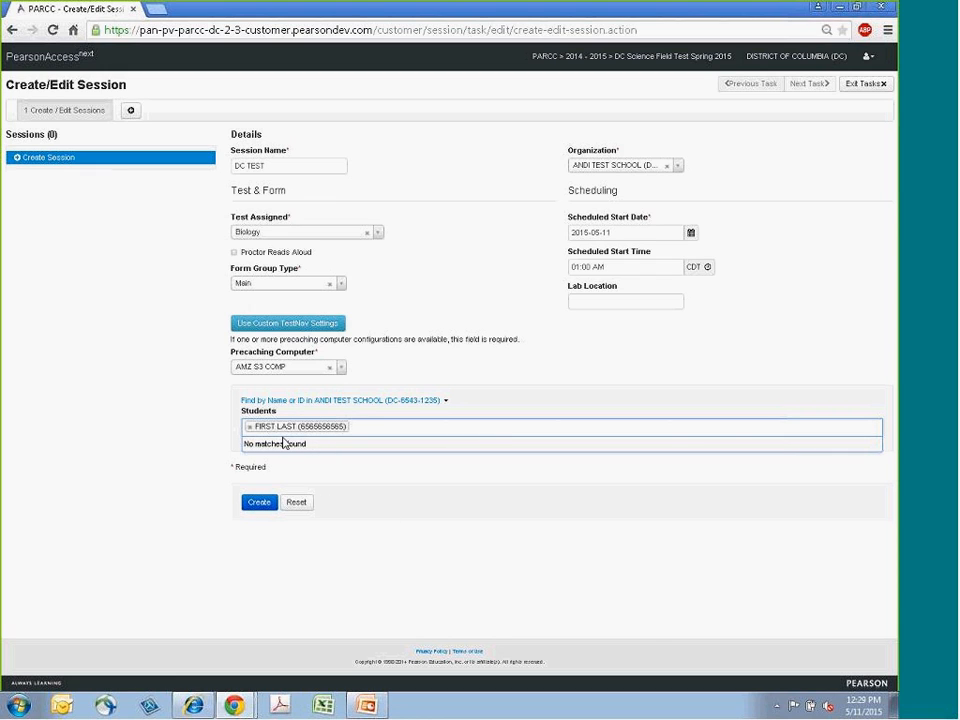
left_click(350, 389)
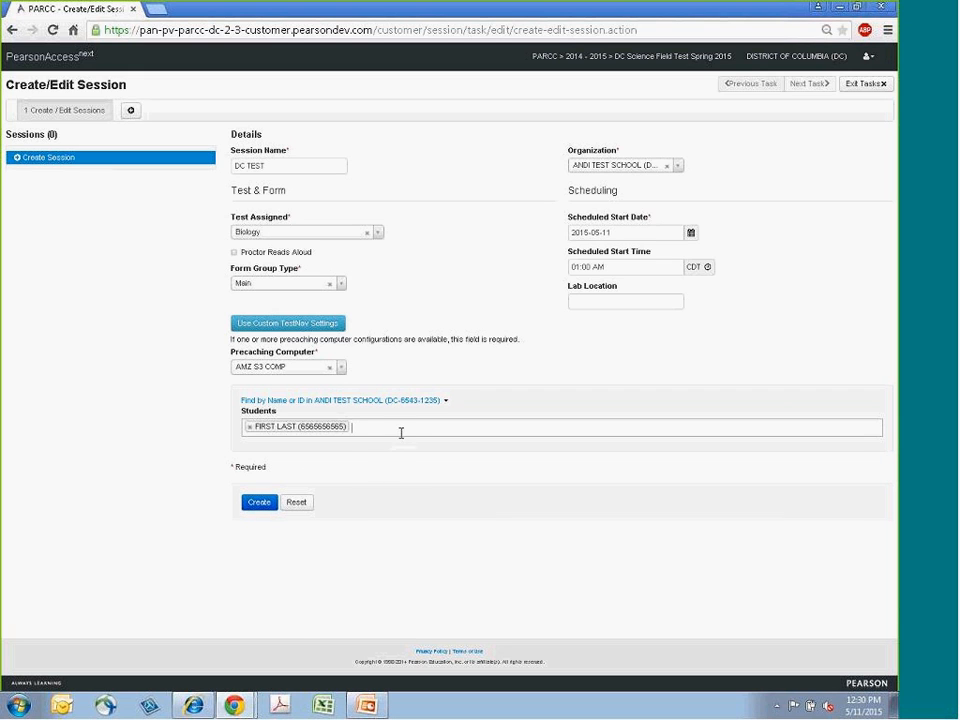
left_click(261, 506)
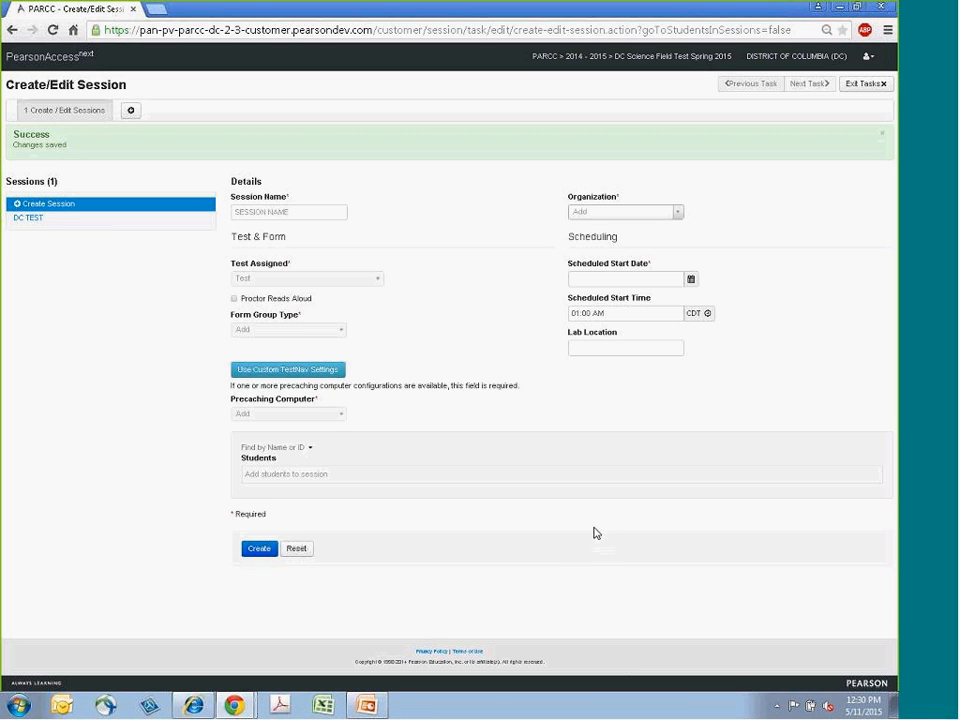
- Exit the task and list all sessions
left_click(879, 86)
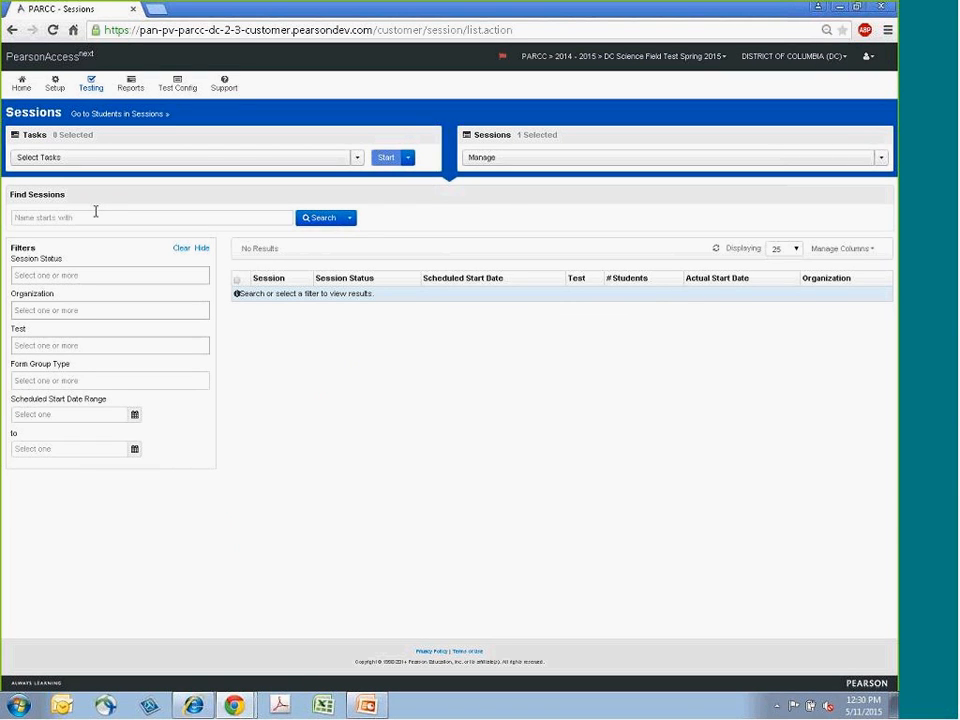
left_click(349, 218)
left_click(312, 237)
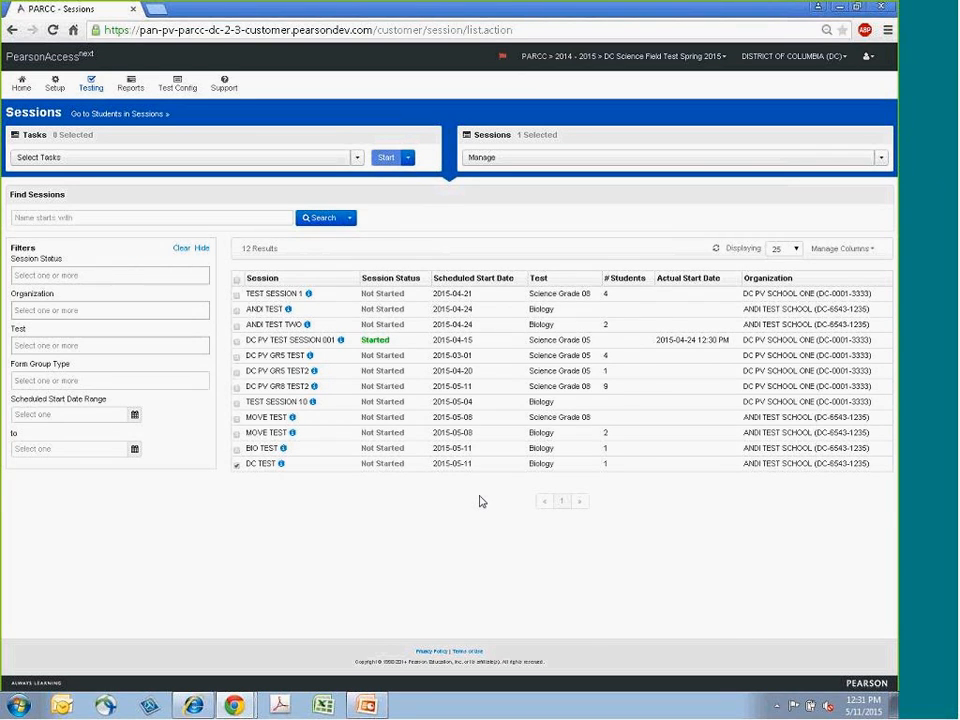
- Also select the BIO TEST and MOVE TEST sessions and open them in Students in Sessions
left_click(238, 451)
left_click(237, 434)
left_click(119, 115)
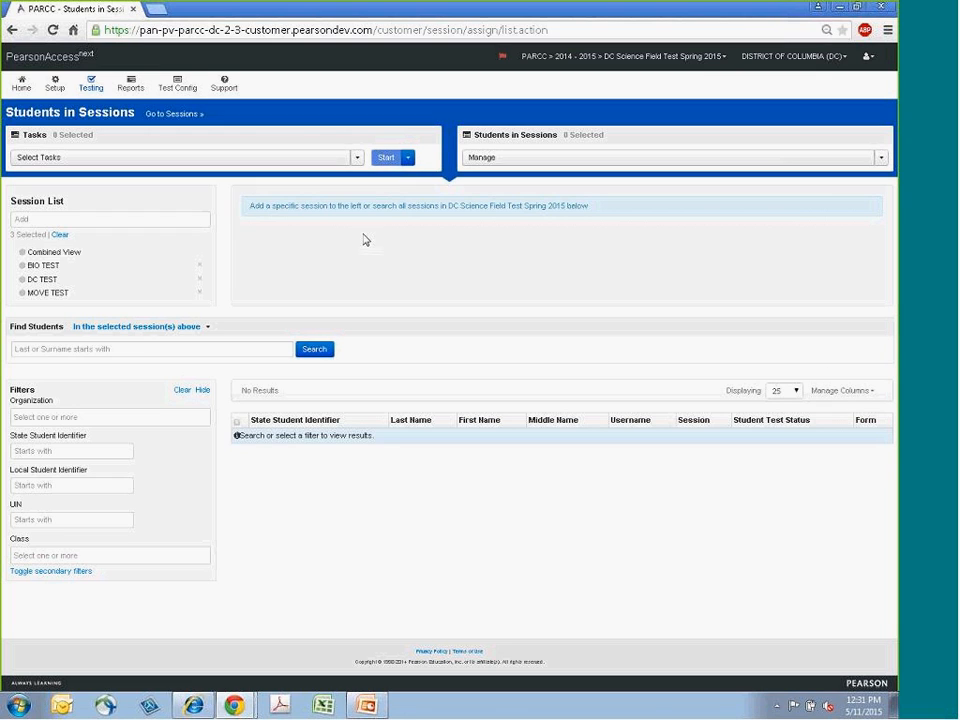
- Review the students in each selected session and in the combined view
left_click(45, 296)
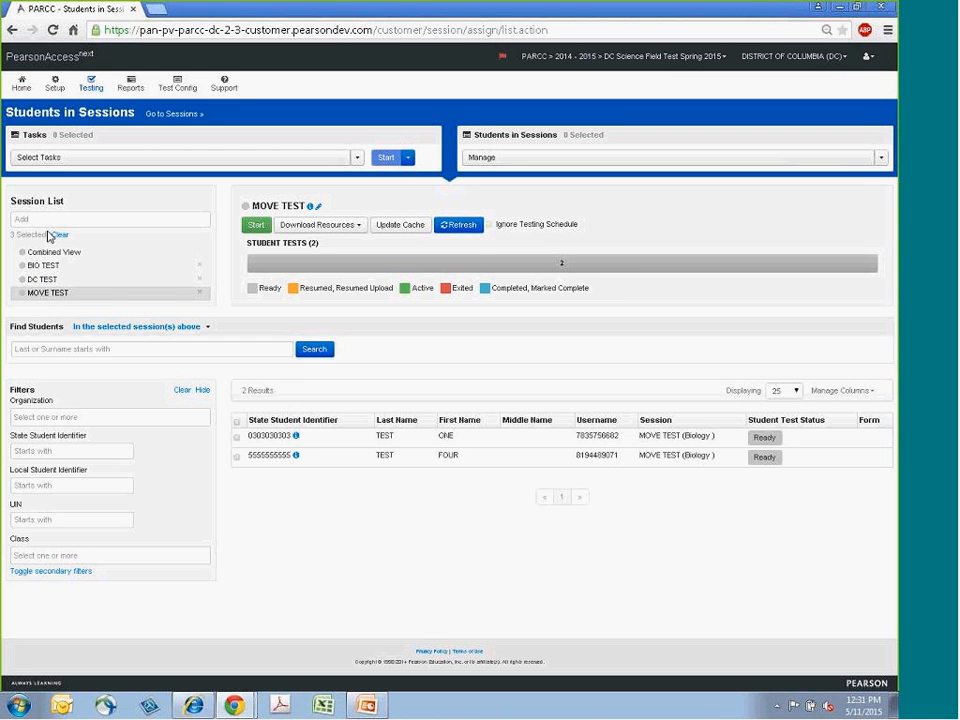
left_click(48, 283)
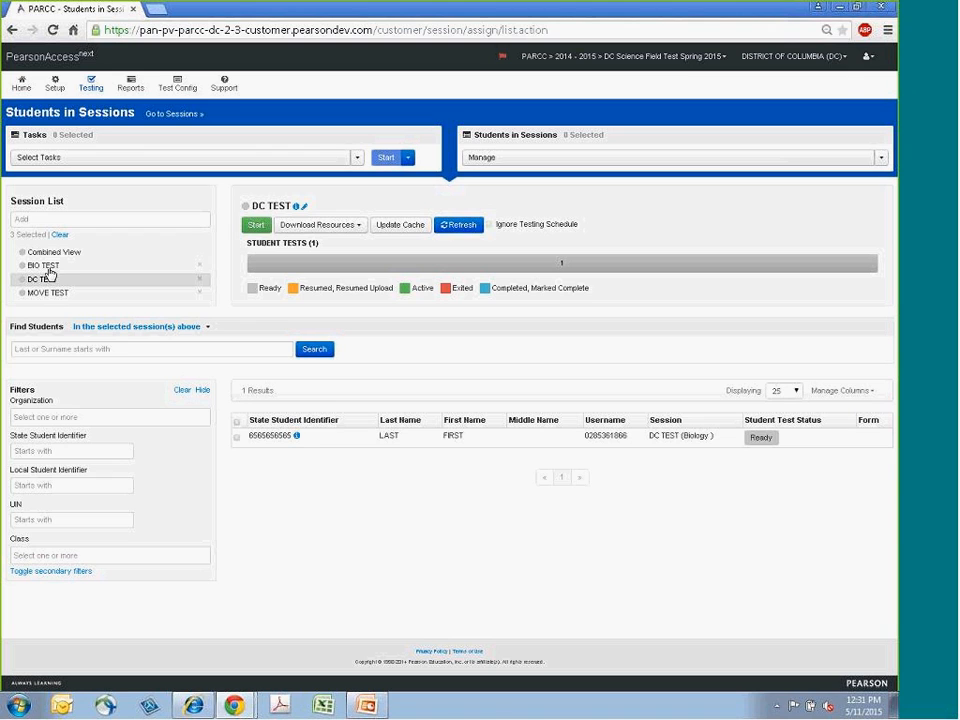
left_click(55, 267)
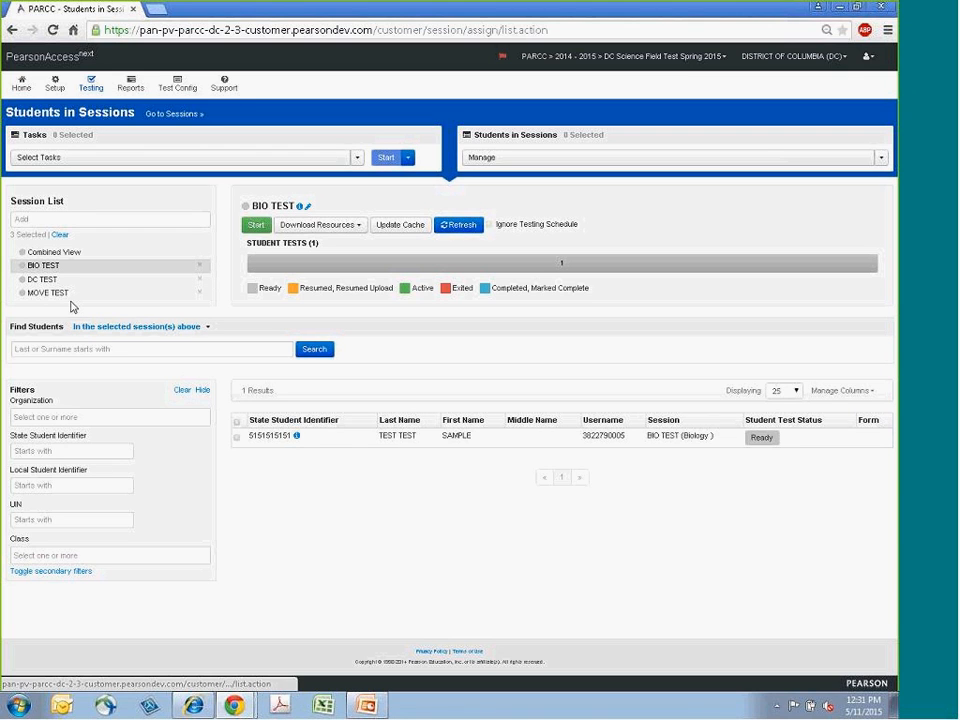
left_click(58, 295)
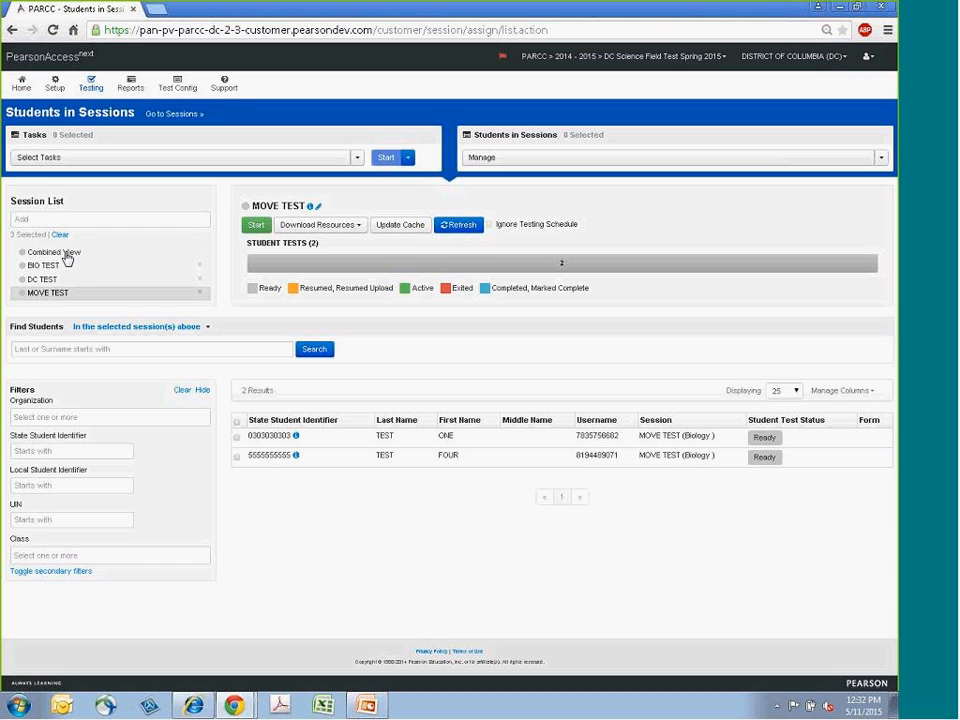
left_click(67, 256)
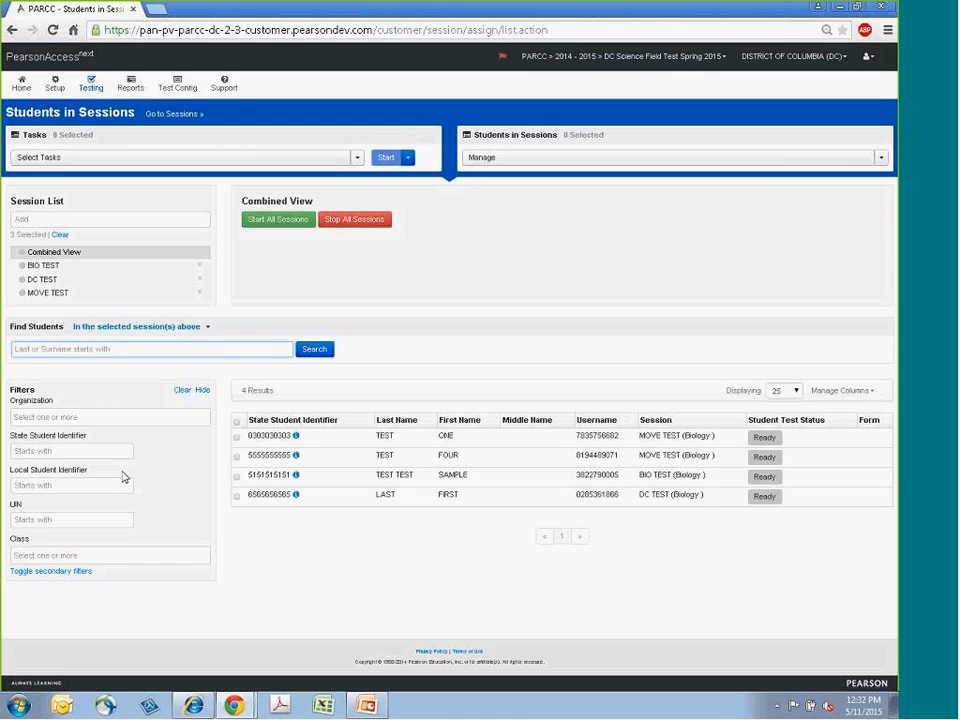
left_click(45, 485)
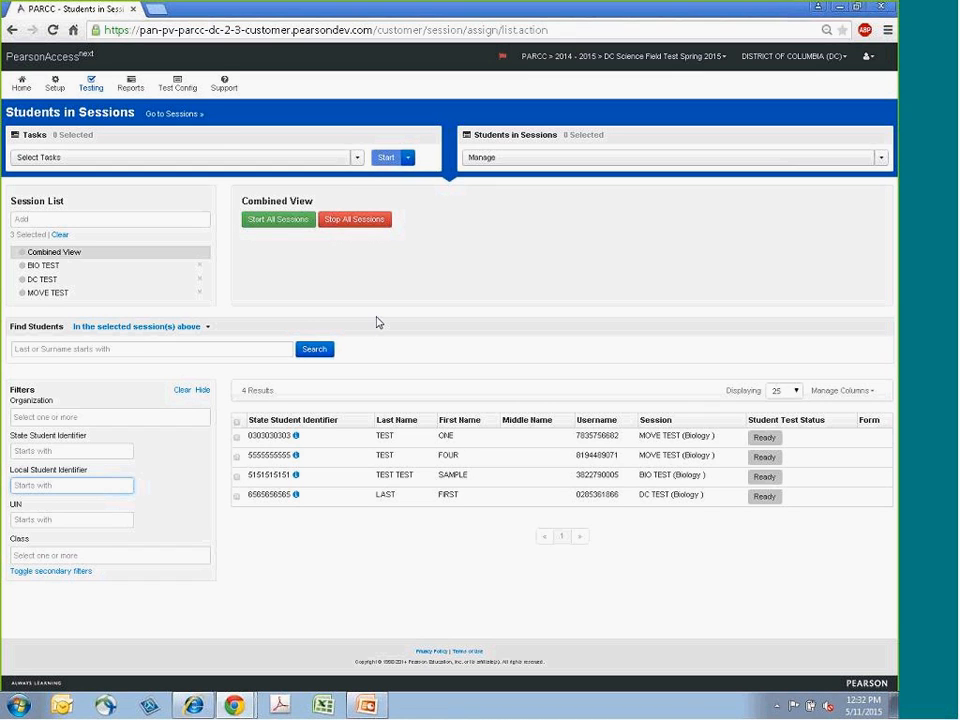
- Switch to the PowerPoint presentation and advance through the Online Testing Management slides
mouse_move(376, 709)
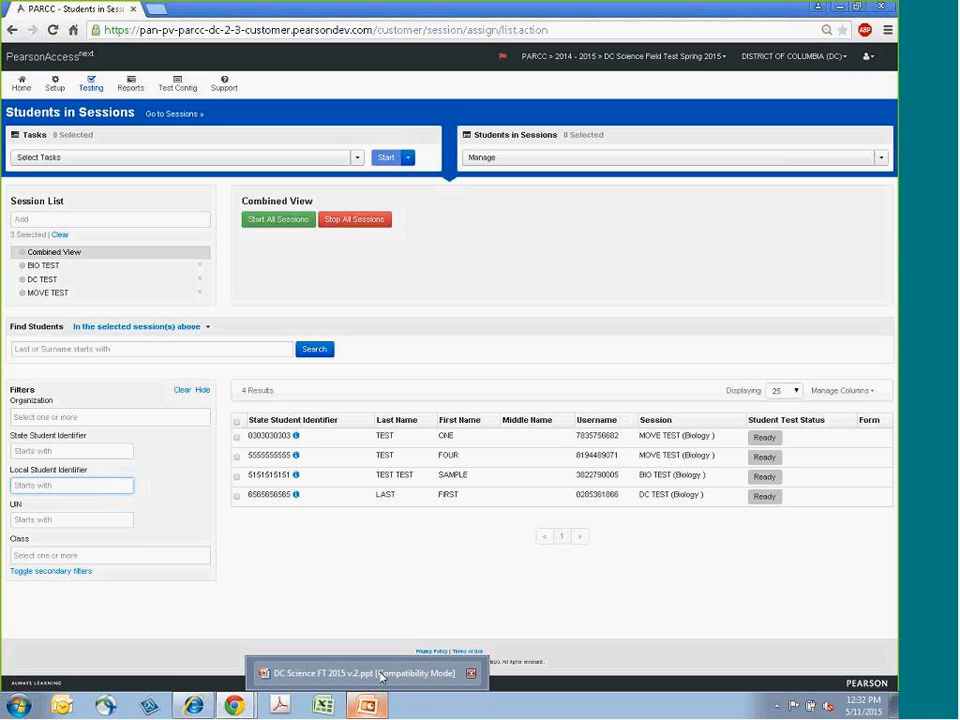
left_click(381, 677)
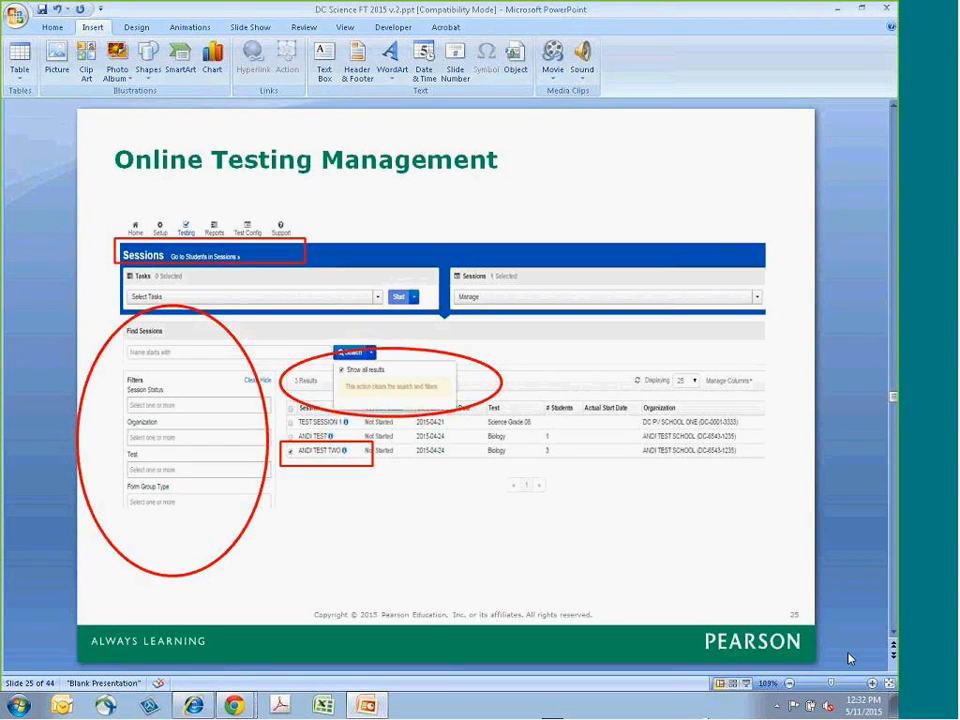
left_click(893, 636)
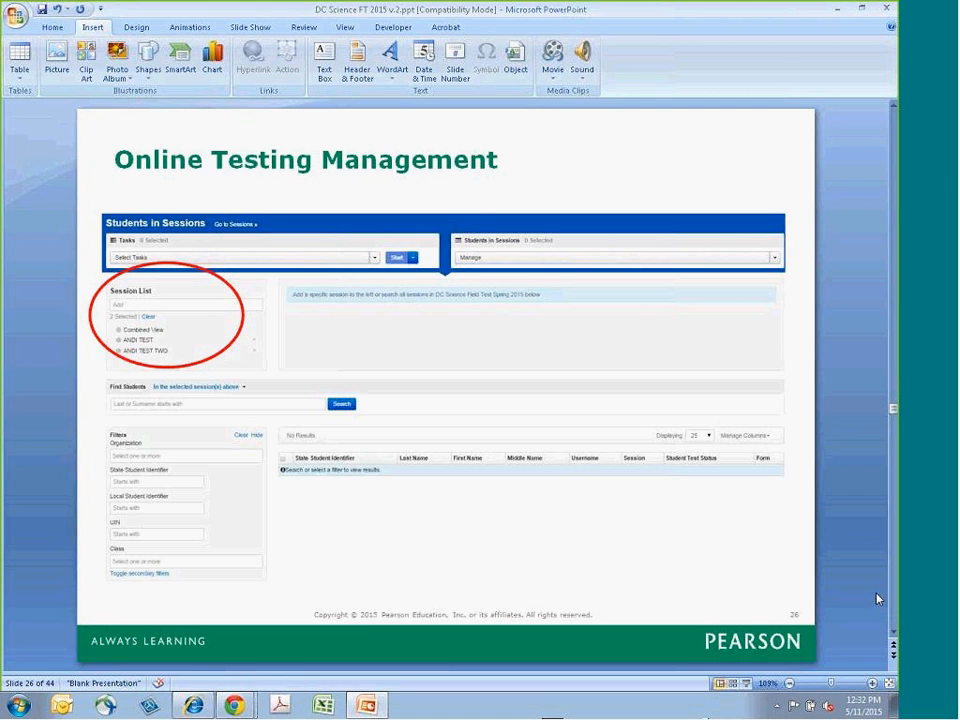
key("Page_Down")
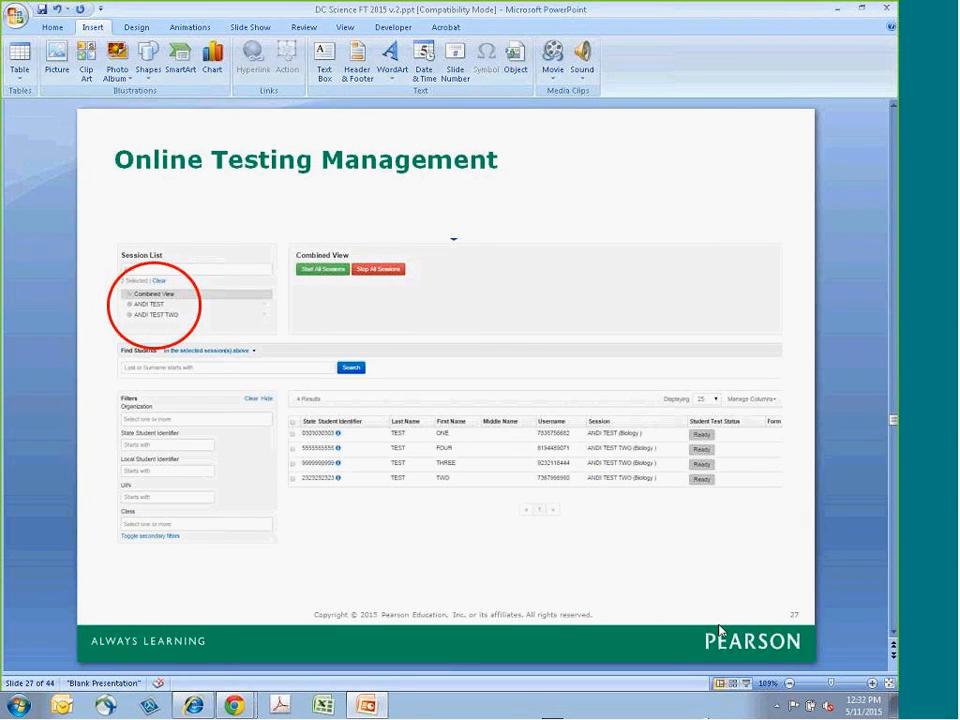
left_click(893, 638)
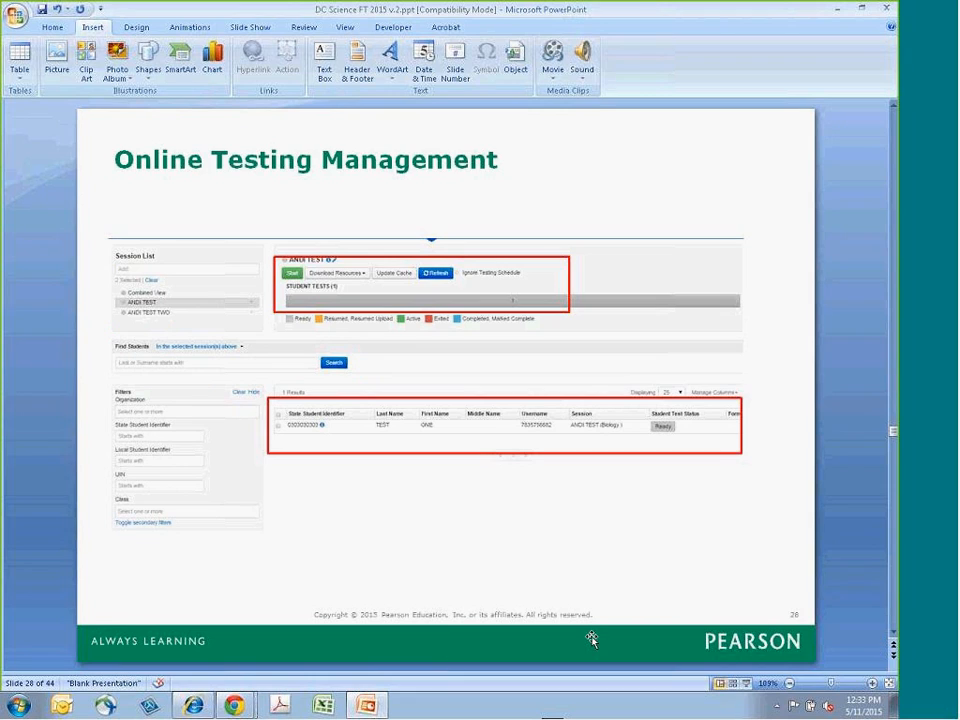
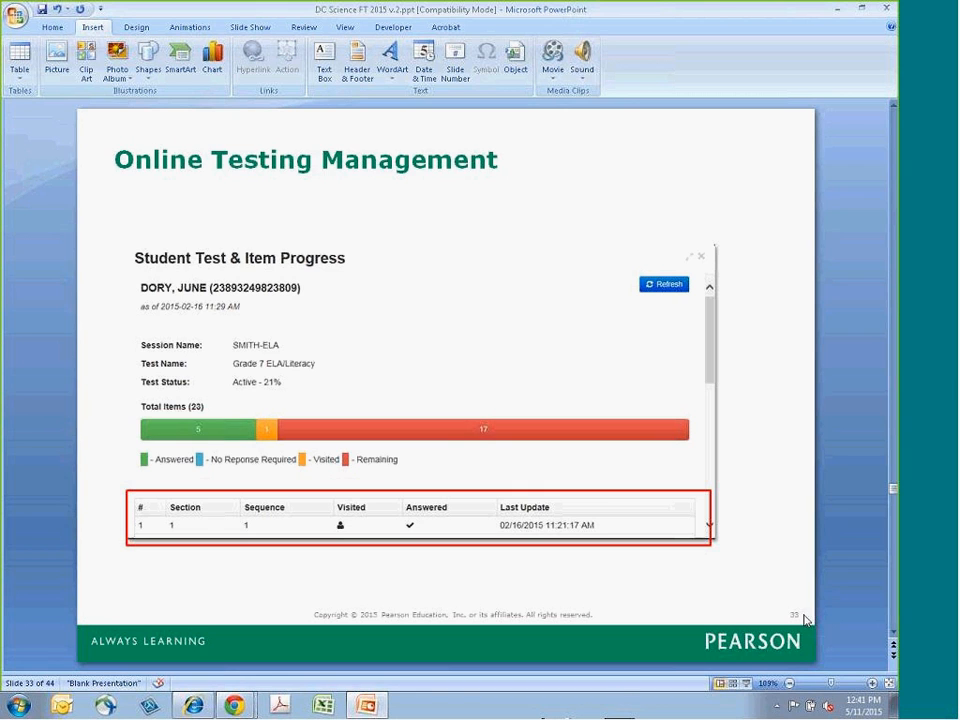
- Advance through the Online Testing Management slides on student test progress, resuming, completing, adding, removing and moving students
left_click(893, 636)
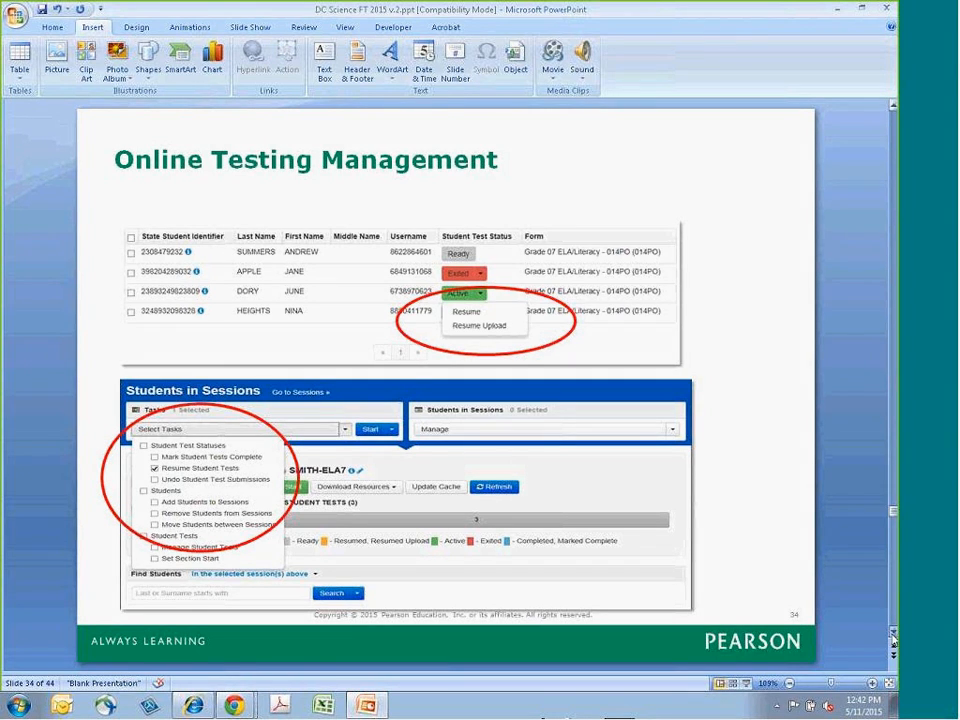
left_click(893, 640)
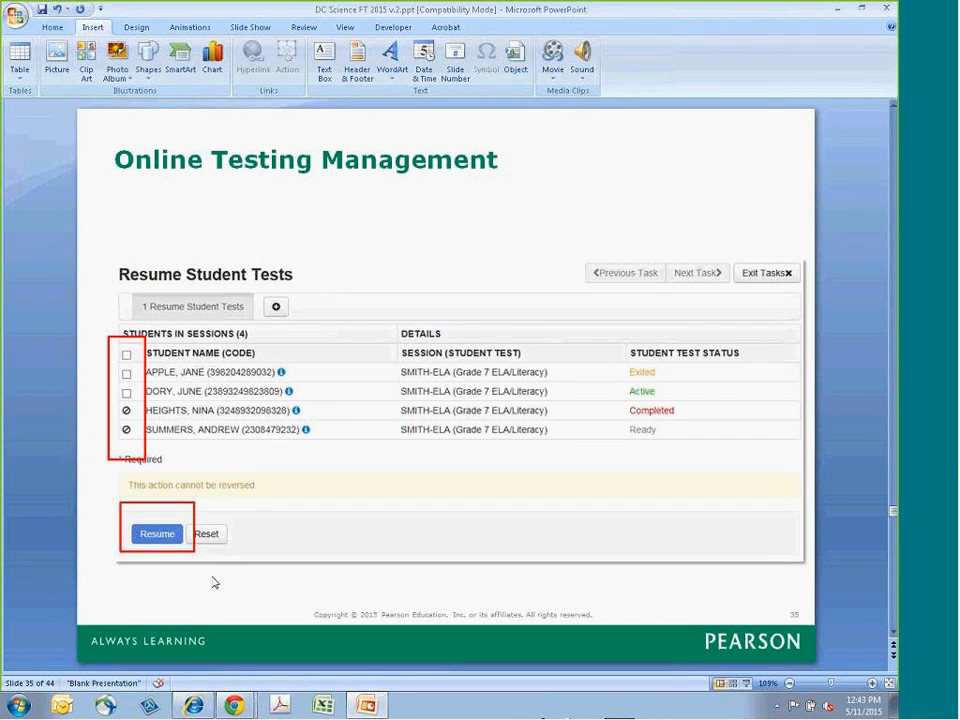
left_click(893, 642)
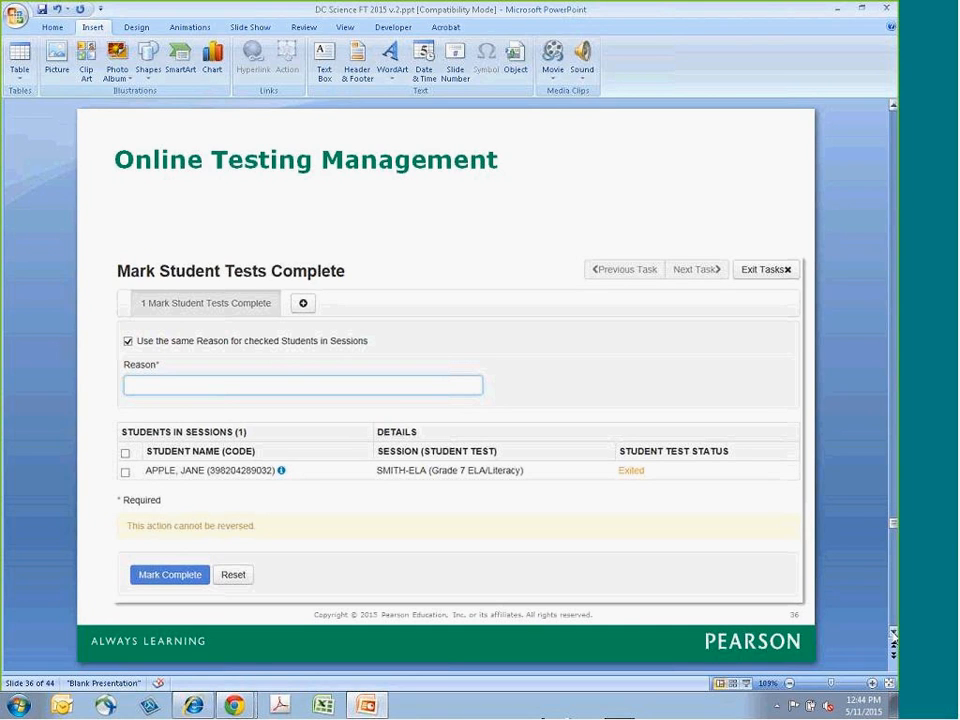
left_click(893, 634)
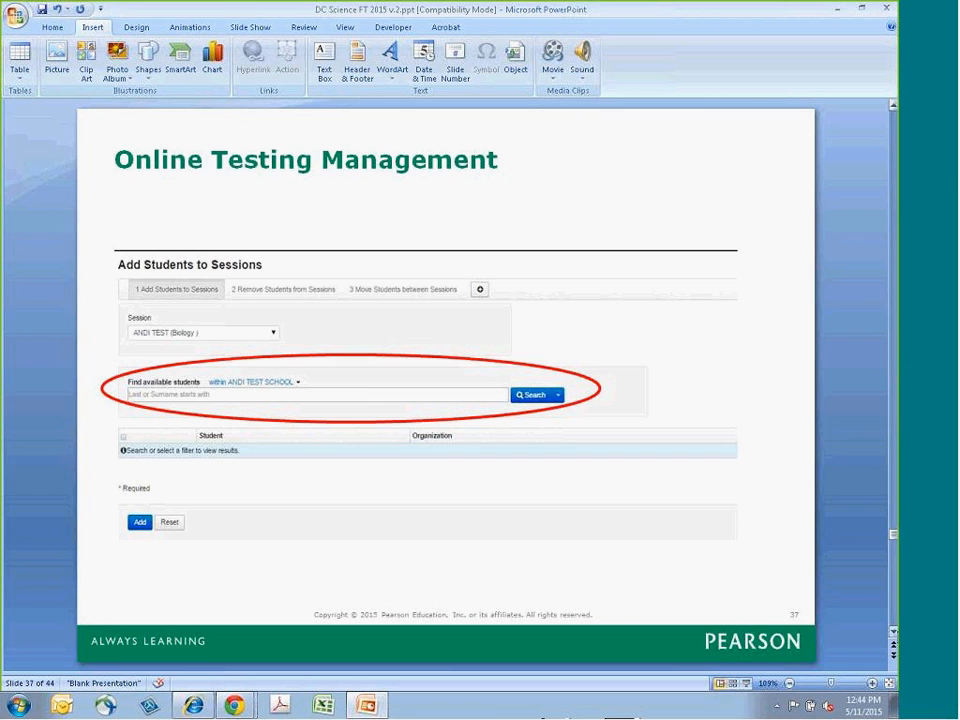
left_click(893, 657)
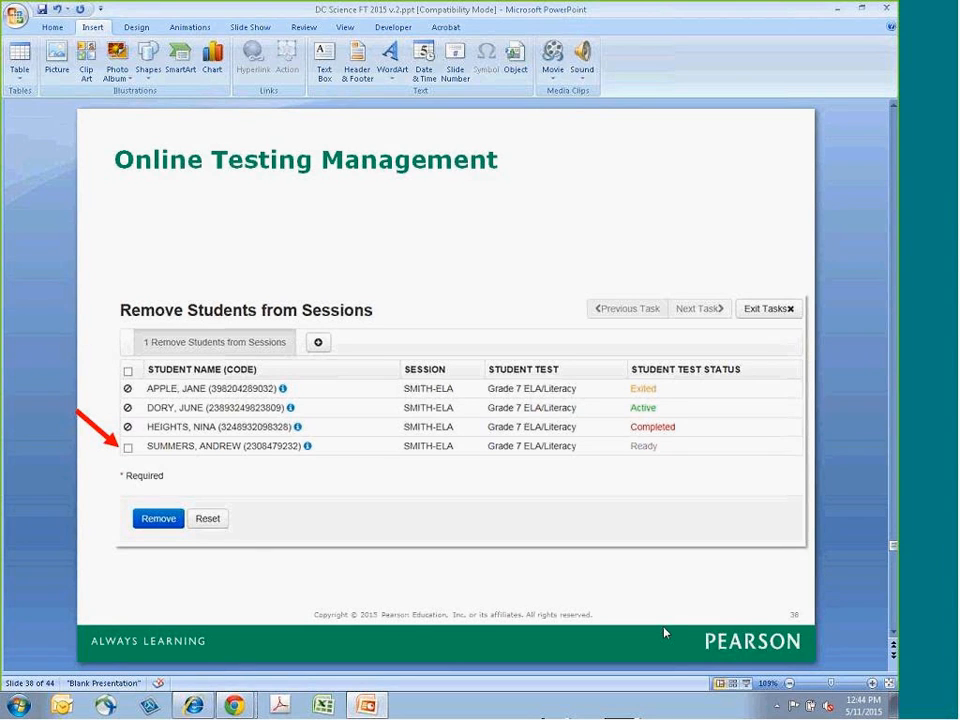
left_click(893, 633)
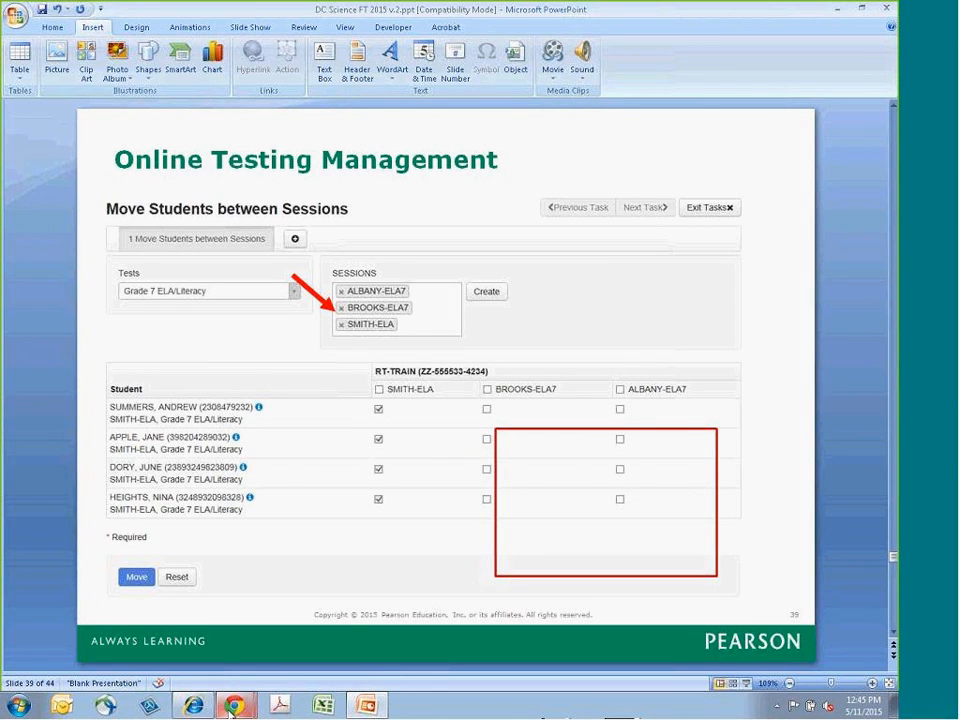
- Switch to the browser's Students in Sessions page and select all students in the combined view
mouse_move(234, 706)
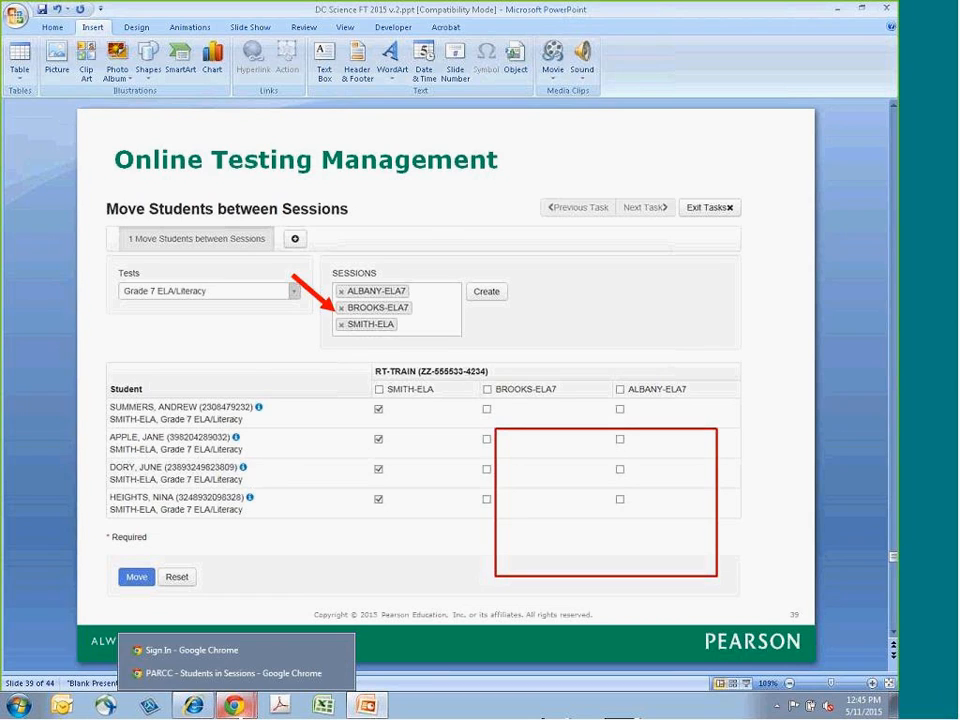
left_click(229, 676)
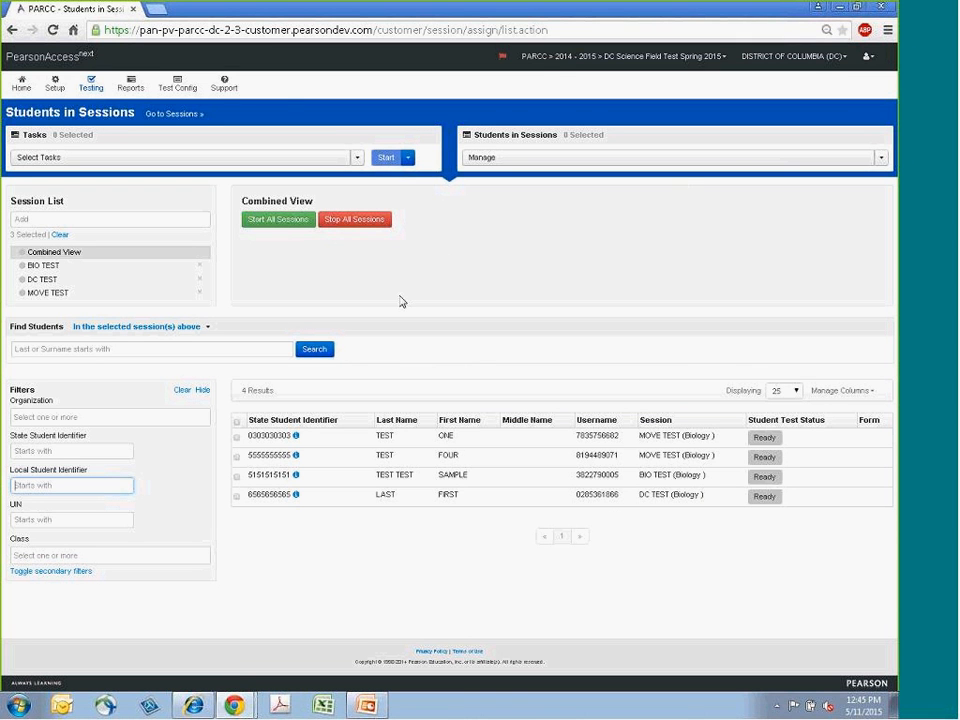
left_click(237, 421)
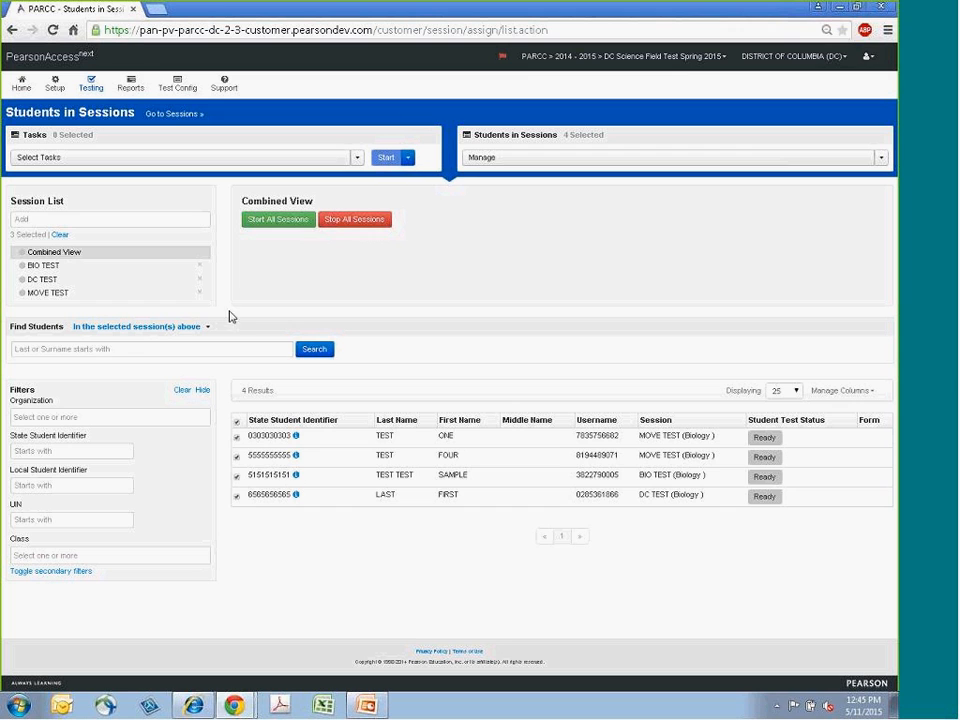
- Search the full session list, then return to Students in Sessions and its combined view
left_click(174, 114)
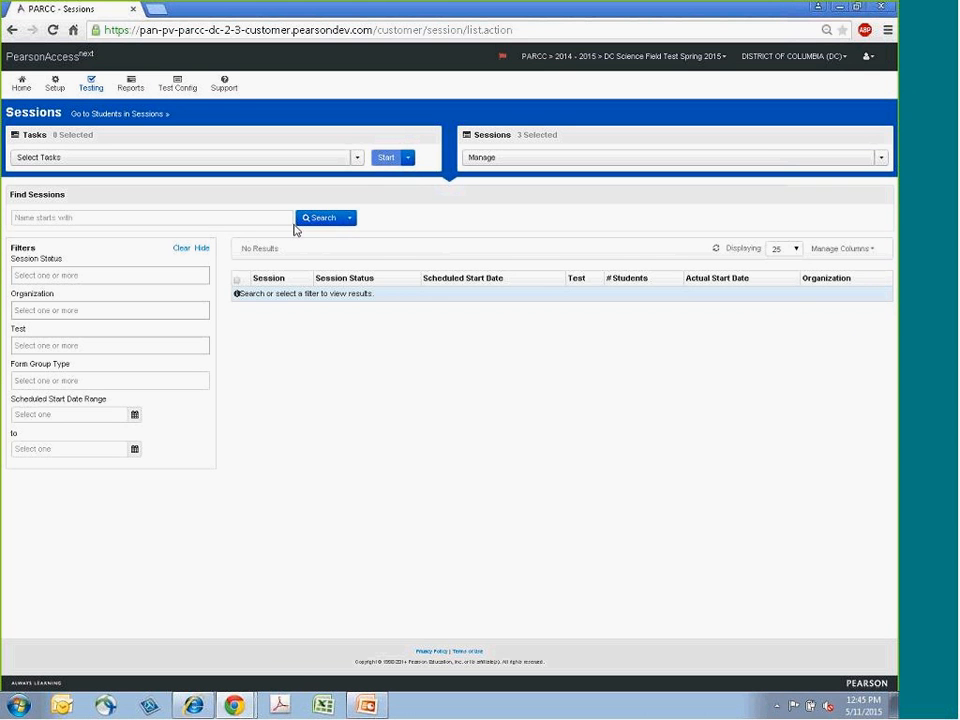
left_click(349, 217)
left_click(315, 238)
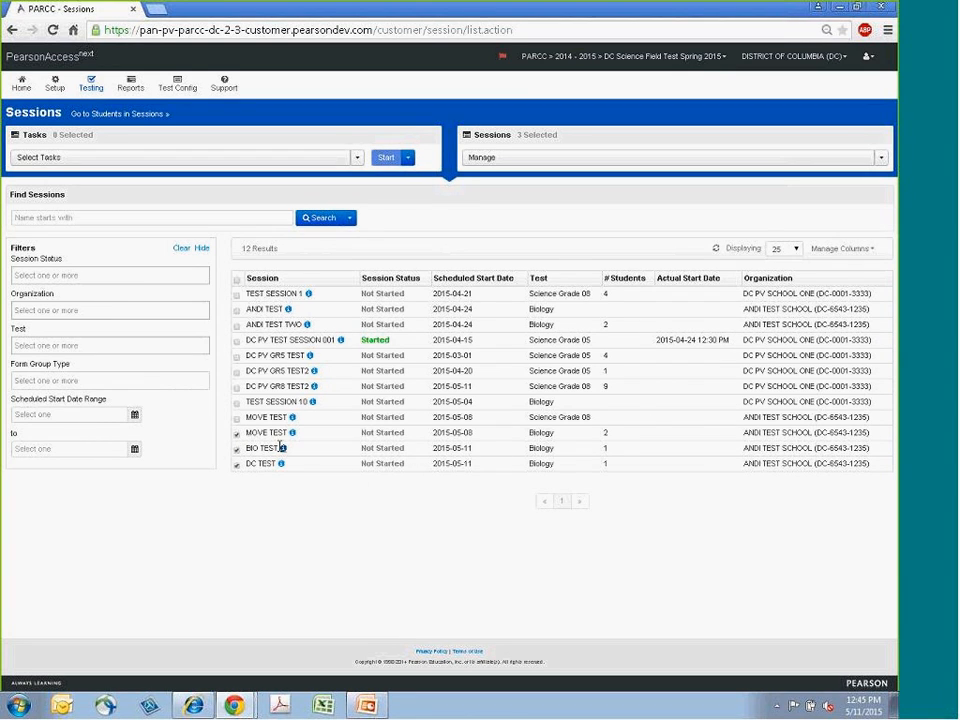
left_click(131, 116)
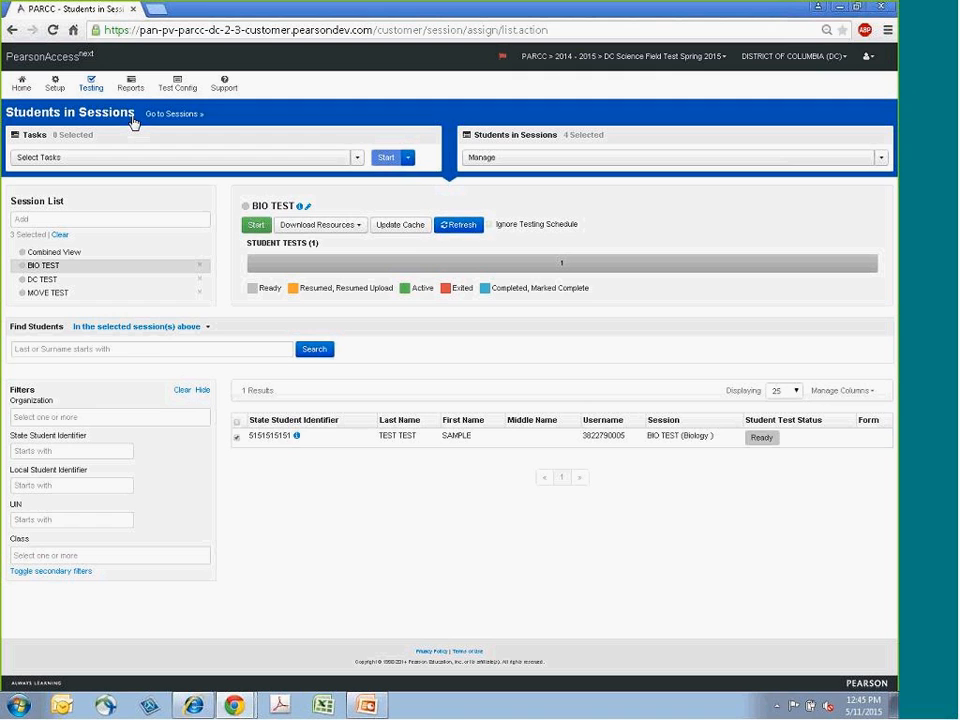
left_click(54, 252)
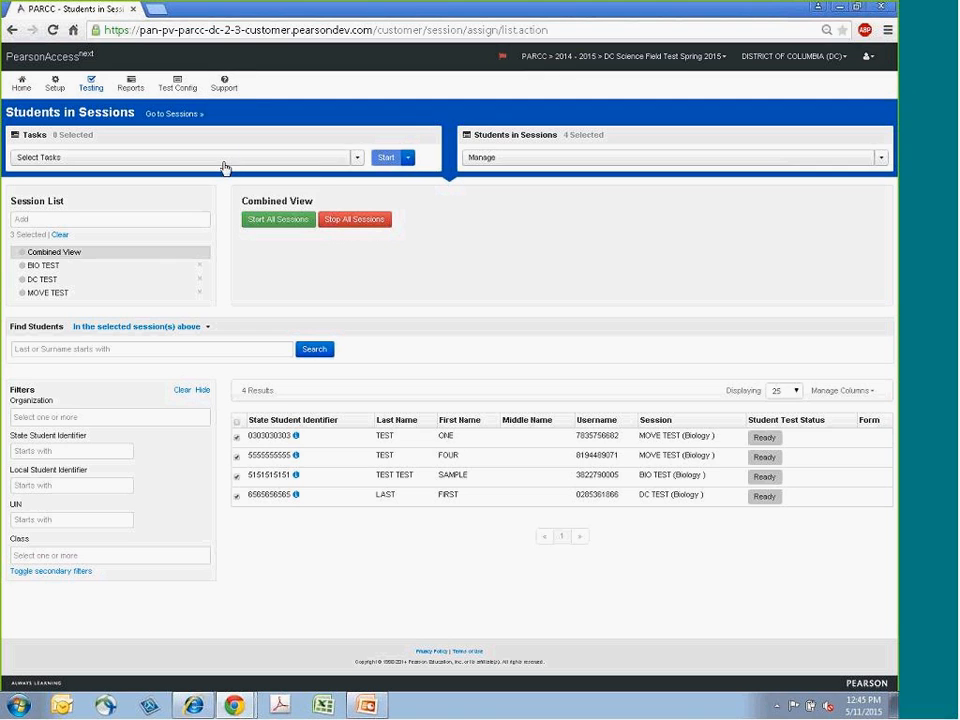
- Start the Move Students between Sessions task for the selected students
left_click(358, 157)
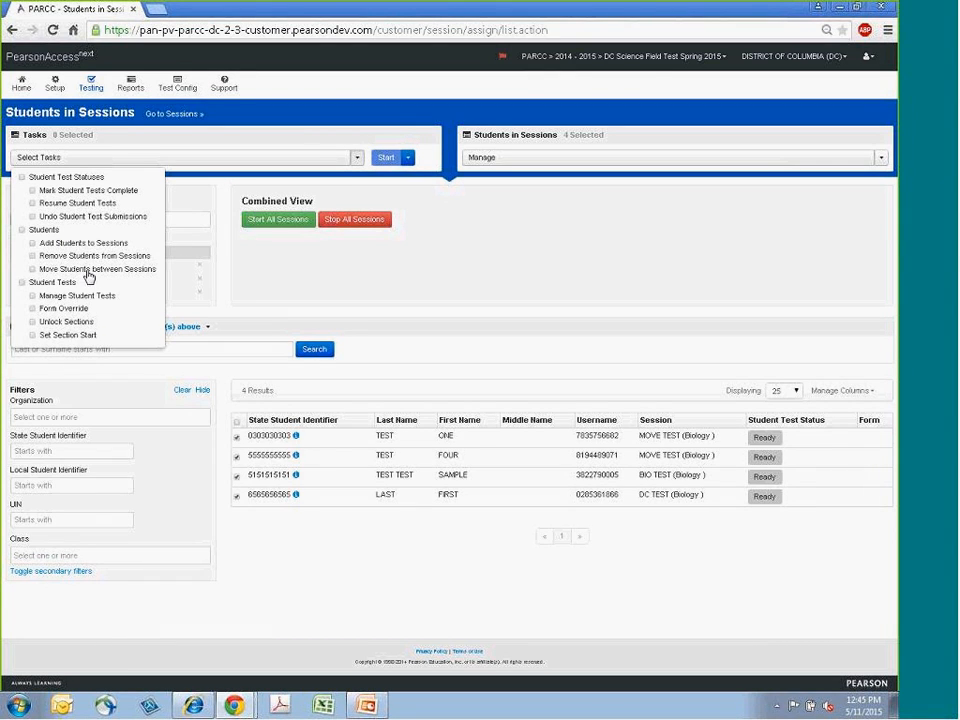
left_click(32, 269)
left_click(388, 157)
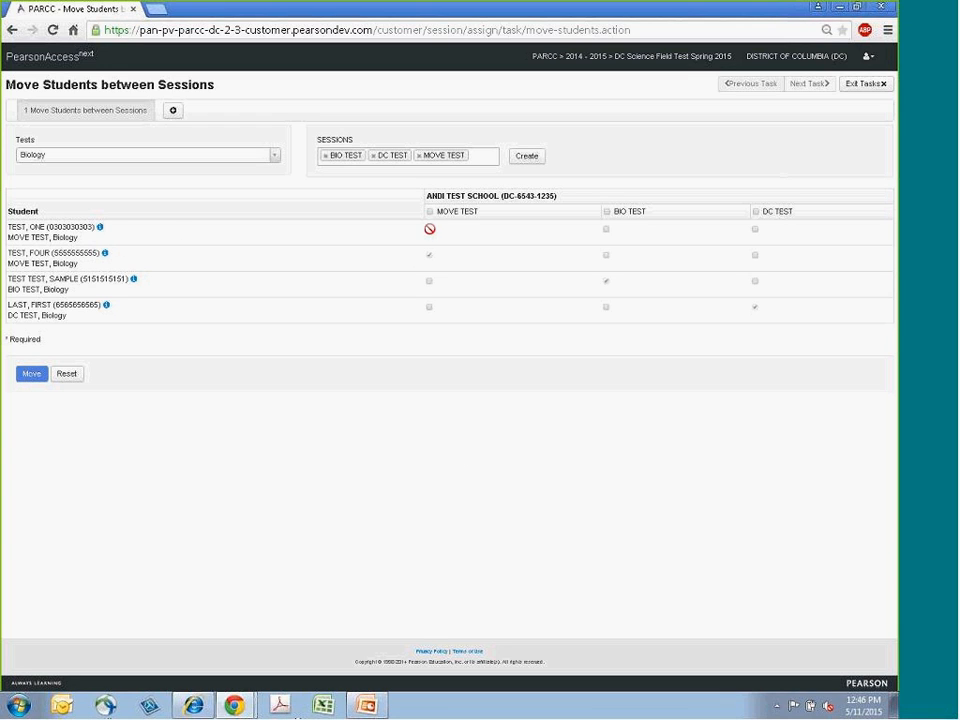
- Mark the first MOVE TEST student for BIO TEST and the second for DC TEST in the move grid
left_click(607, 230)
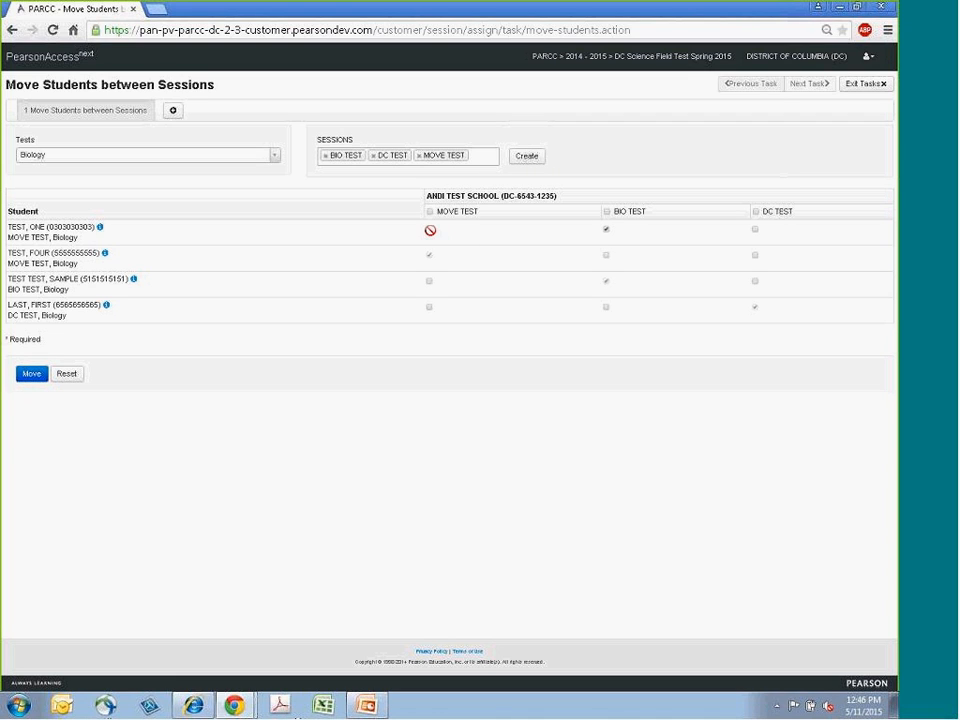
left_click(606, 257)
left_click(606, 257)
left_click(606, 232)
left_click(756, 257)
left_click(494, 161)
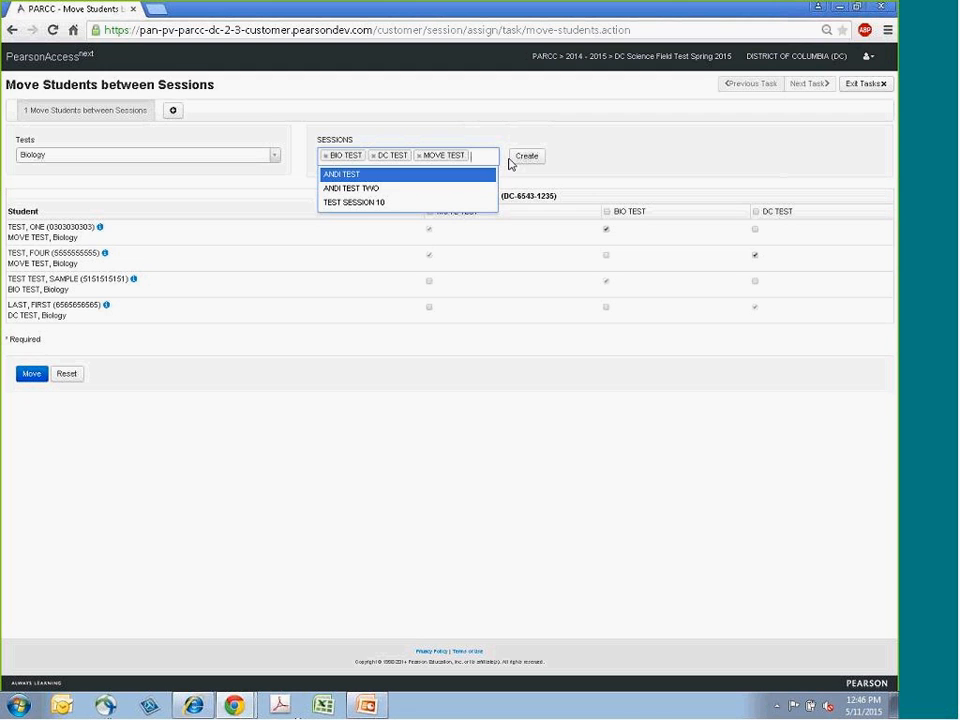
left_click(528, 159)
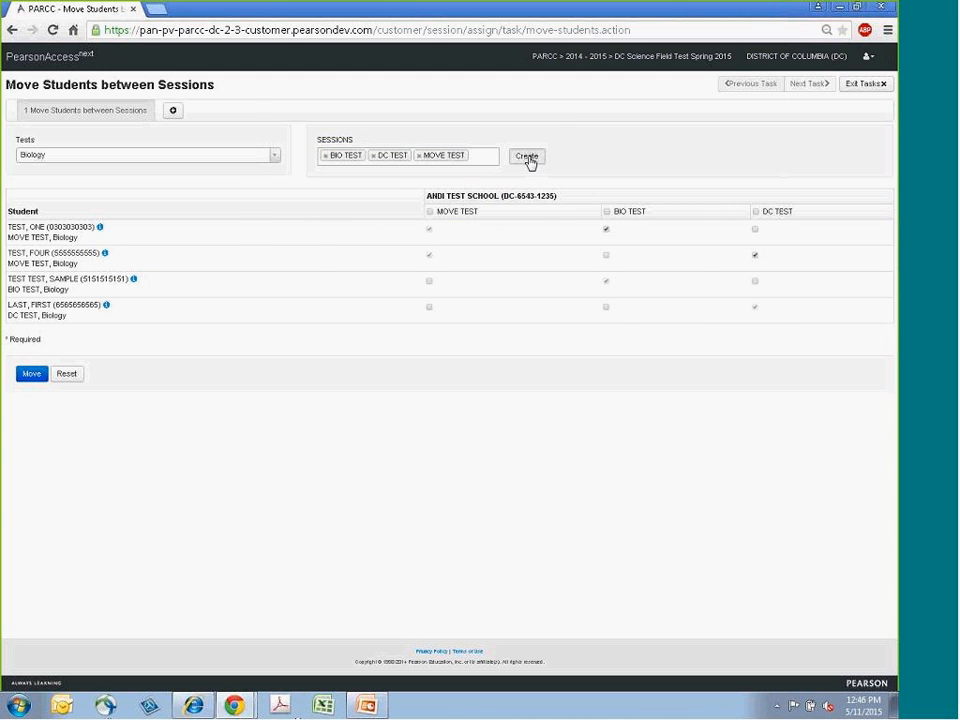
left_click(529, 160)
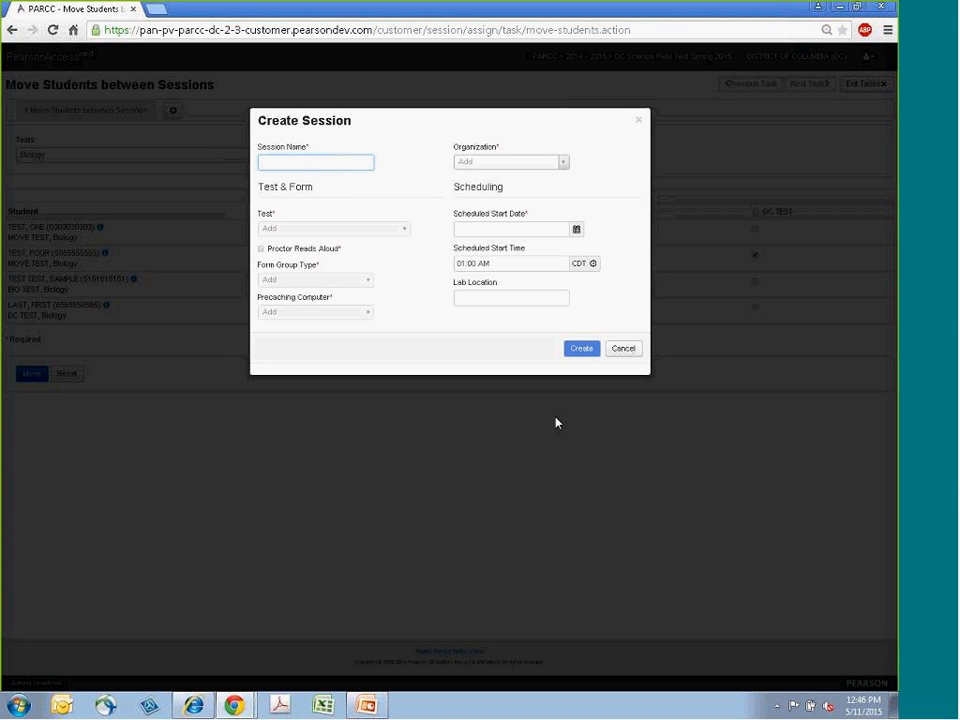
left_click(633, 298)
key("Escape")
- Open Create Session and enter session name NEW, organization ANDI TEST SCHOOL and test Biology
left_click(471, 158)
left_click(525, 158)
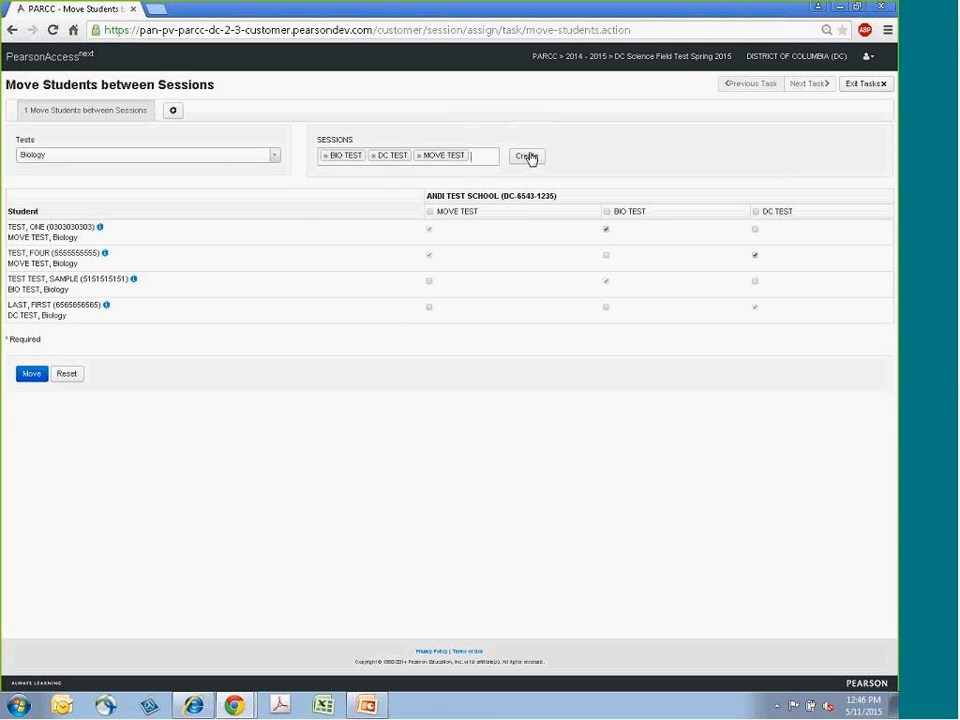
left_click(526, 158)
left_click(339, 164)
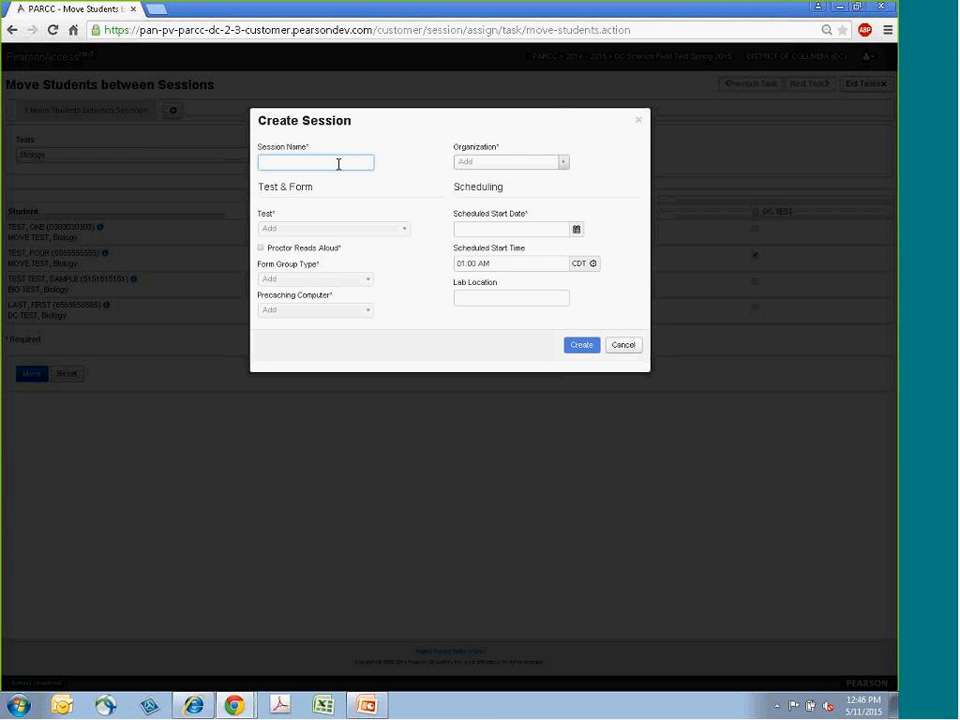
type("NEW")
left_click(547, 164)
left_click(521, 200)
left_click(345, 229)
left_click(320, 290)
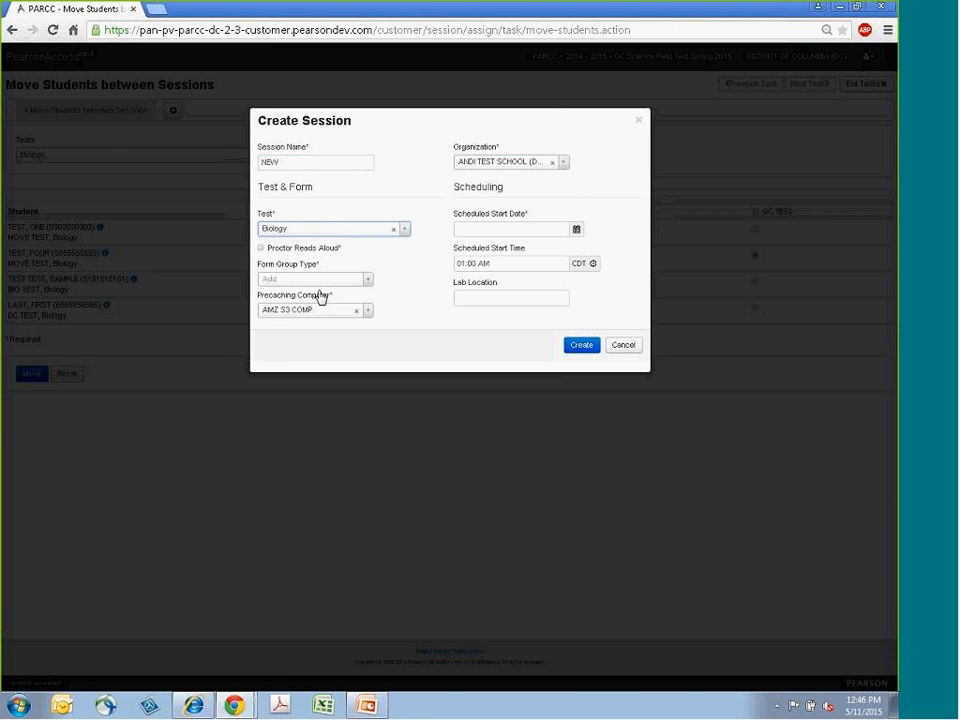
- Set the form group type to Main and scheduled start date 05/11/2015, then create the session
left_click(296, 280)
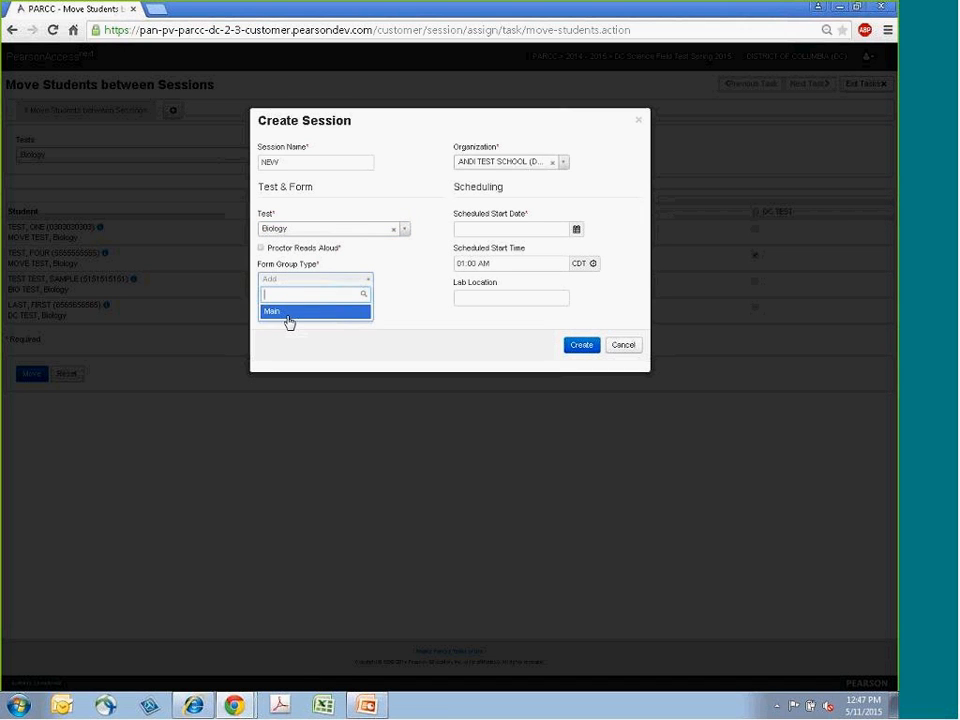
left_click(289, 313)
left_click(577, 231)
left_click(598, 306)
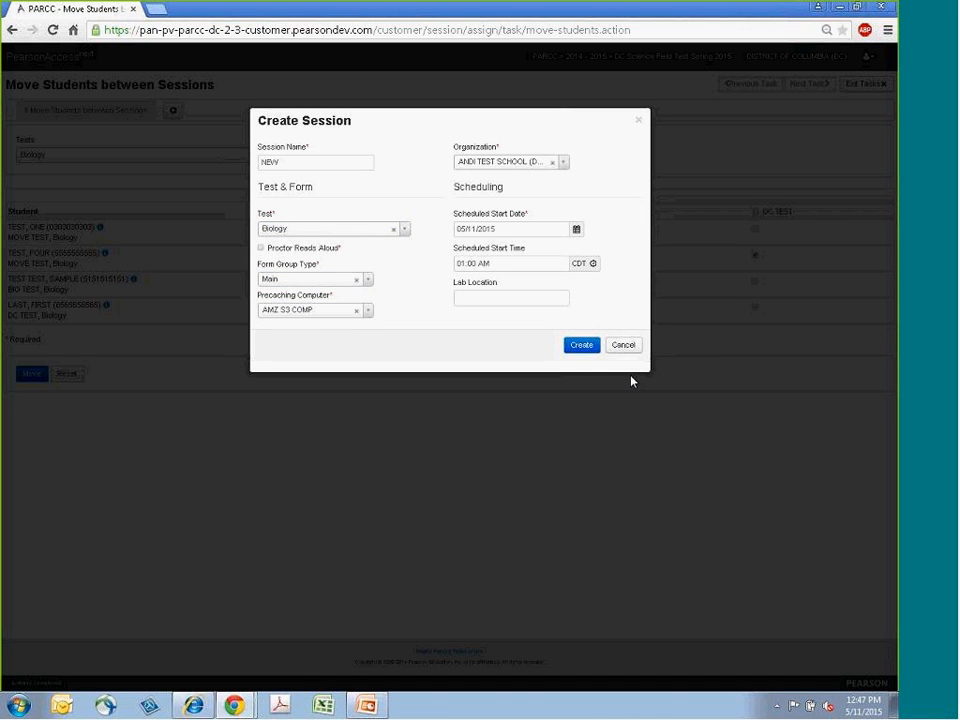
left_click(591, 350)
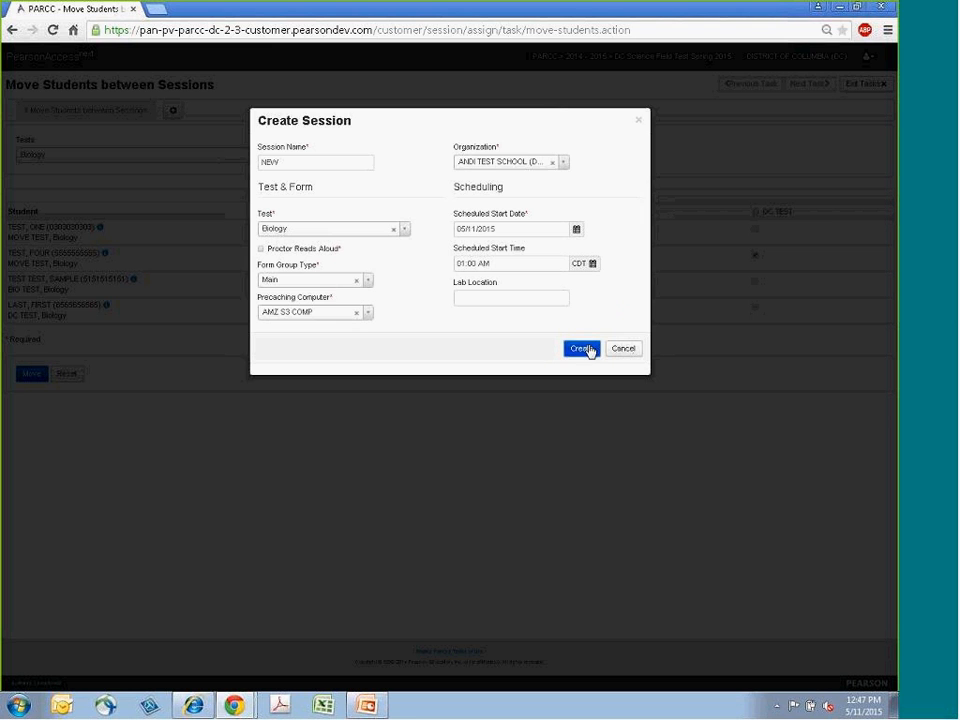
left_click(580, 350)
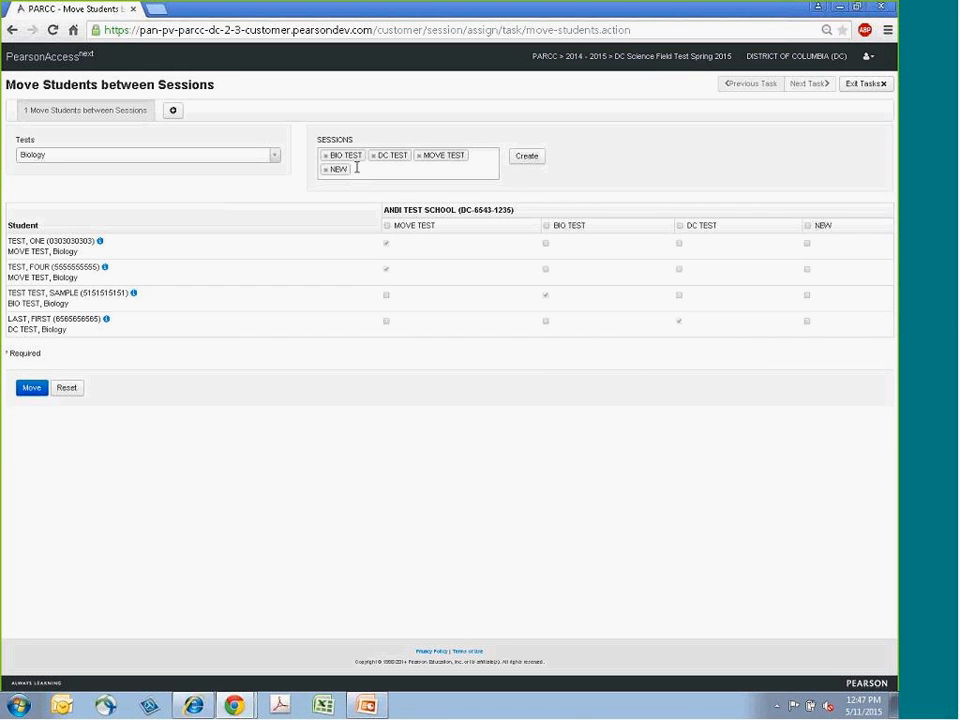
- Tick the NEW session for the first and last students, then exit the task
left_click(808, 246)
left_click(807, 322)
left_click(866, 84)
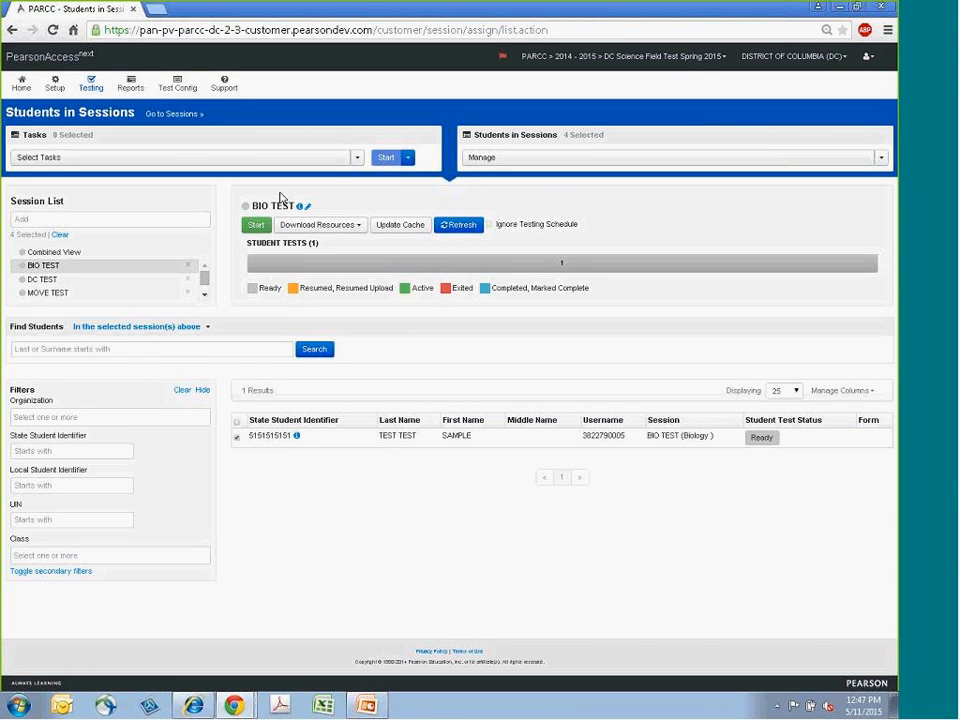
- Reopen Move Students between Sessions, tick MOVE TEST for the DC TEST student, and exit the task
left_click(357, 157)
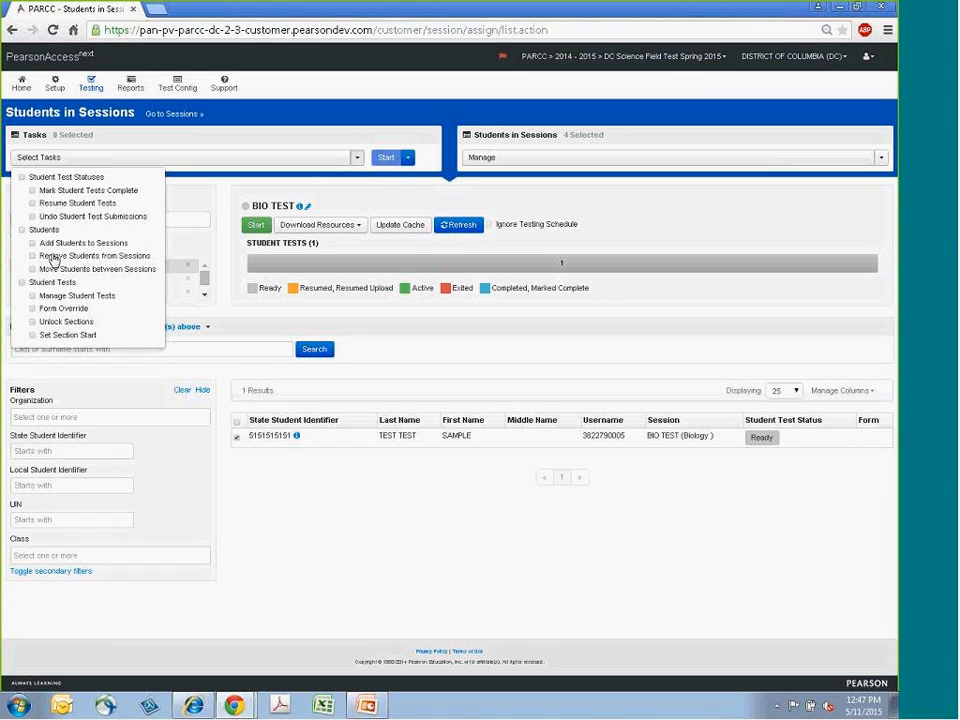
left_click(53, 270)
left_click(382, 159)
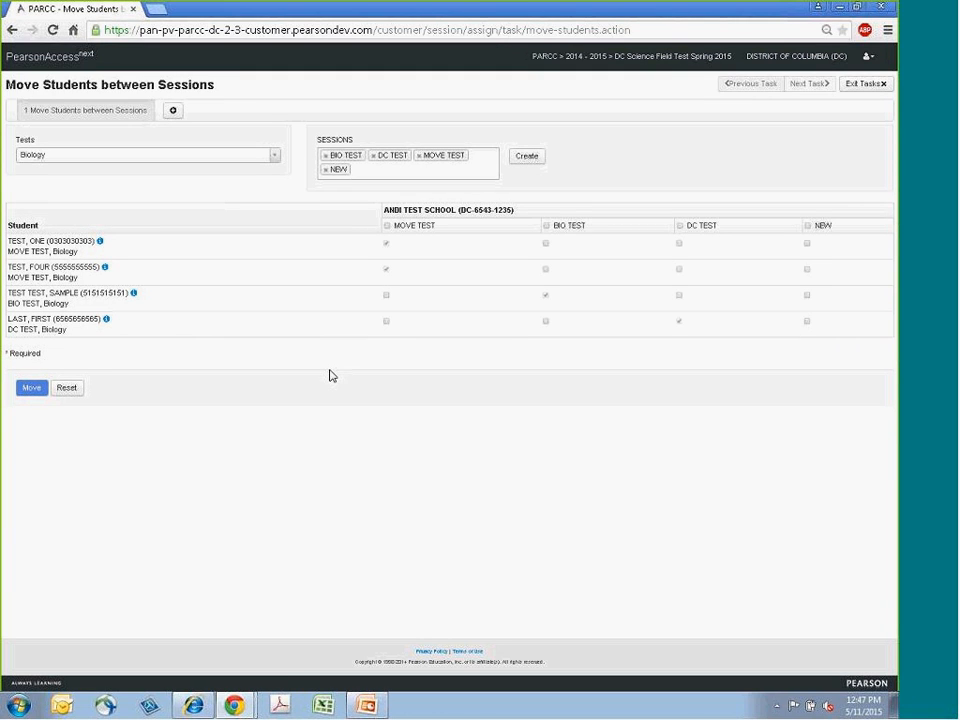
left_click(386, 321)
left_click(884, 86)
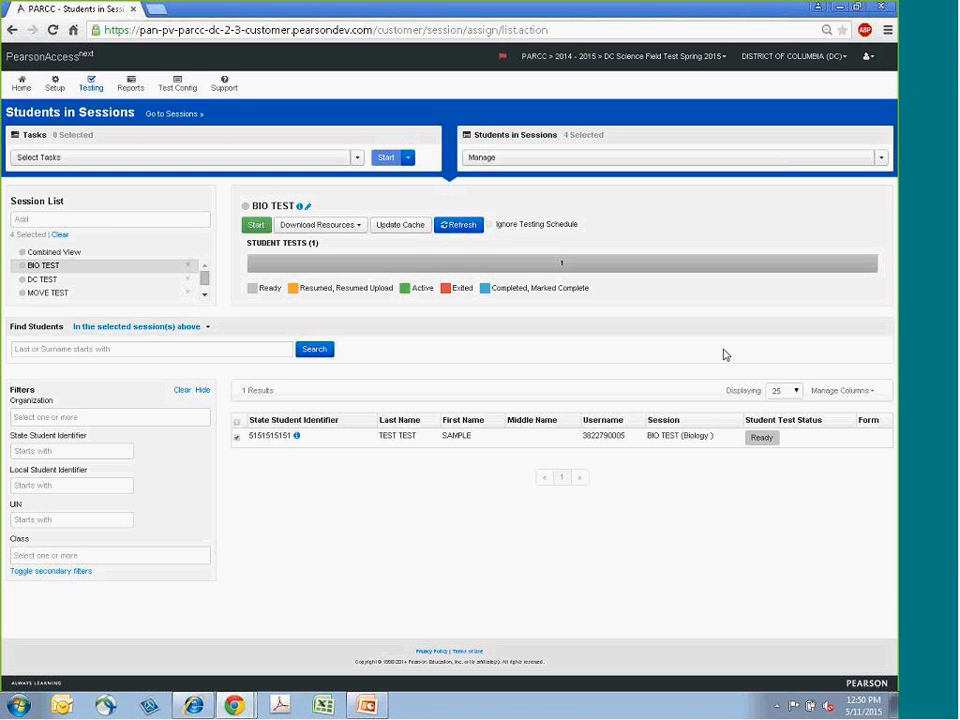
- Switch to the PowerPoint presentation and advance to the slide on absent reasons and voiding tests
left_click(367, 705)
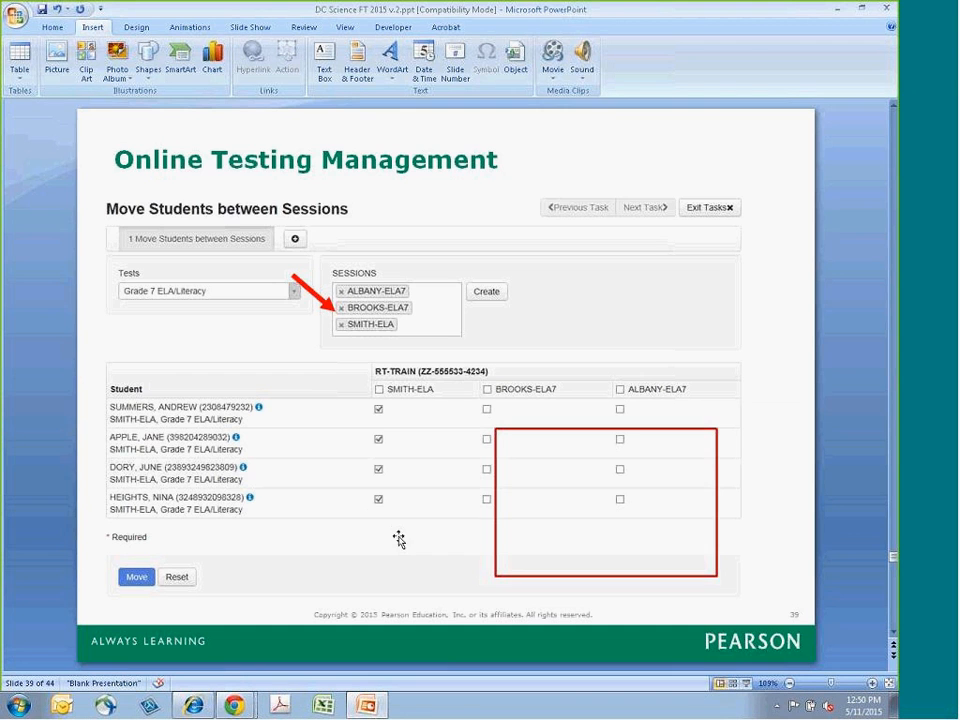
left_click(893, 633)
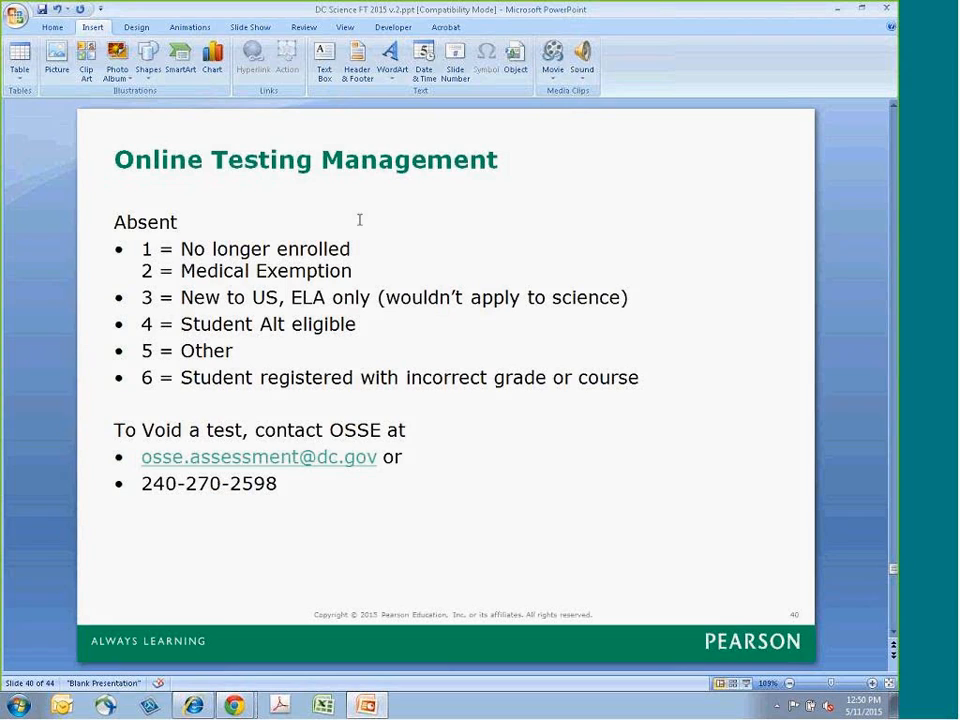